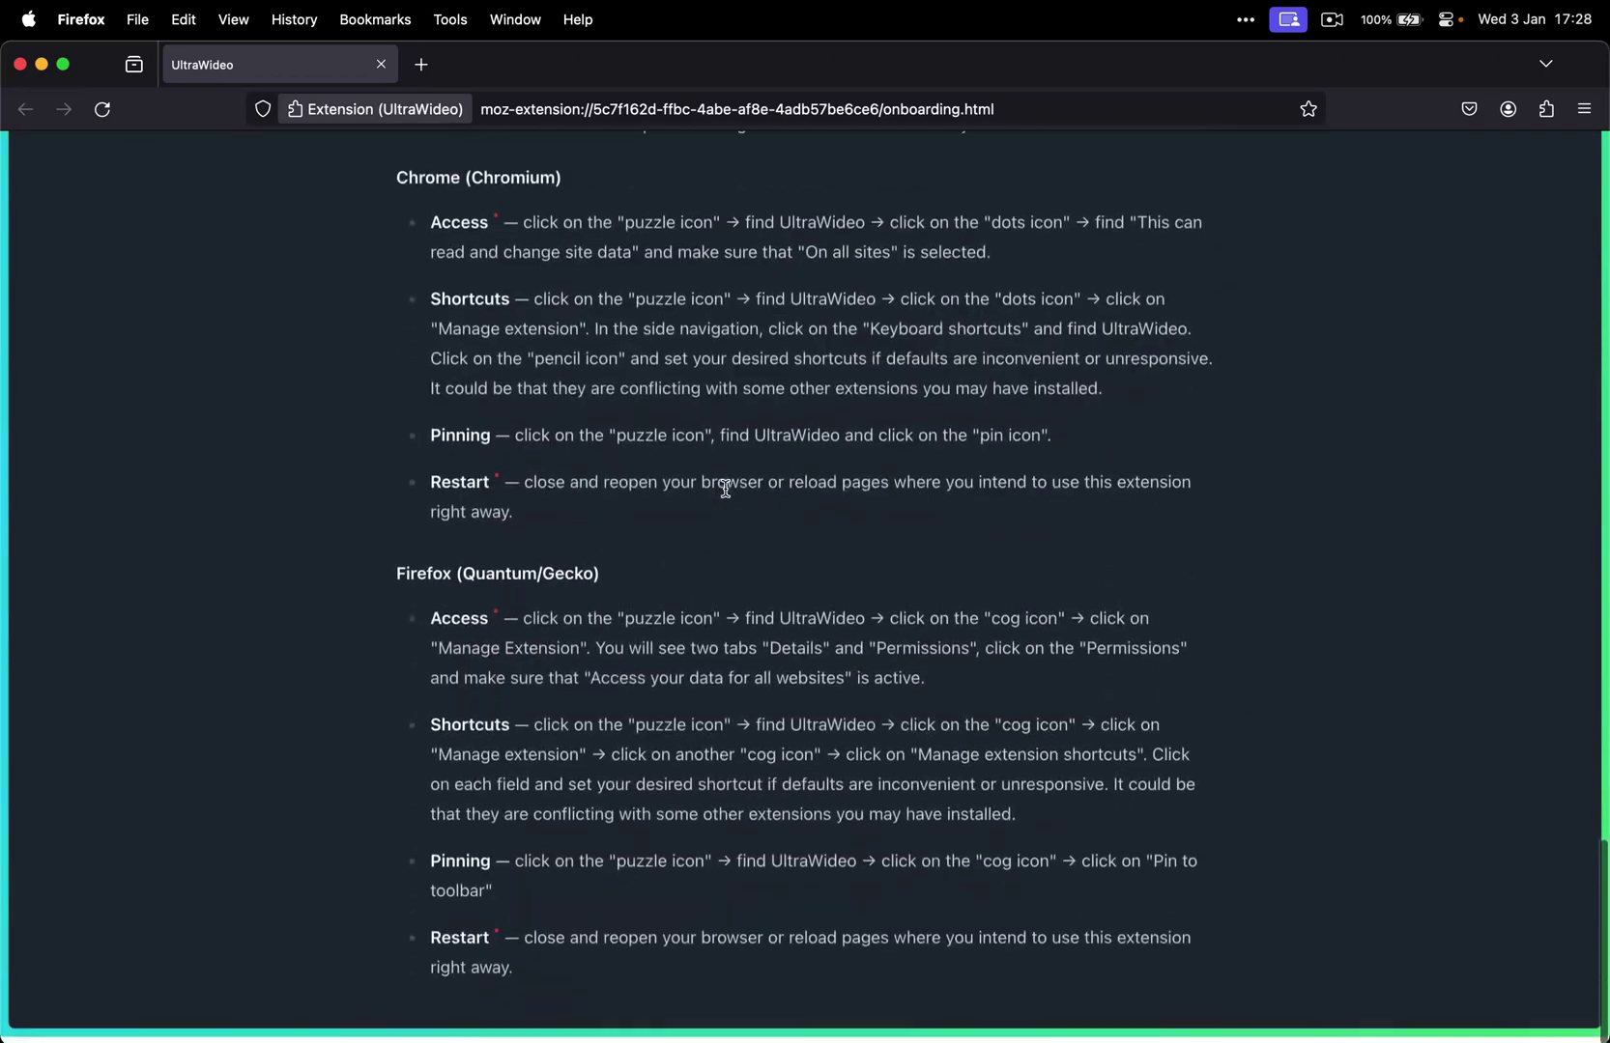
# - Turn on UltraWideo's optional 'Access your data for all websites' permission in Firefox's Add-ons Manager
pyautogui.scroll(20, 729, 483)
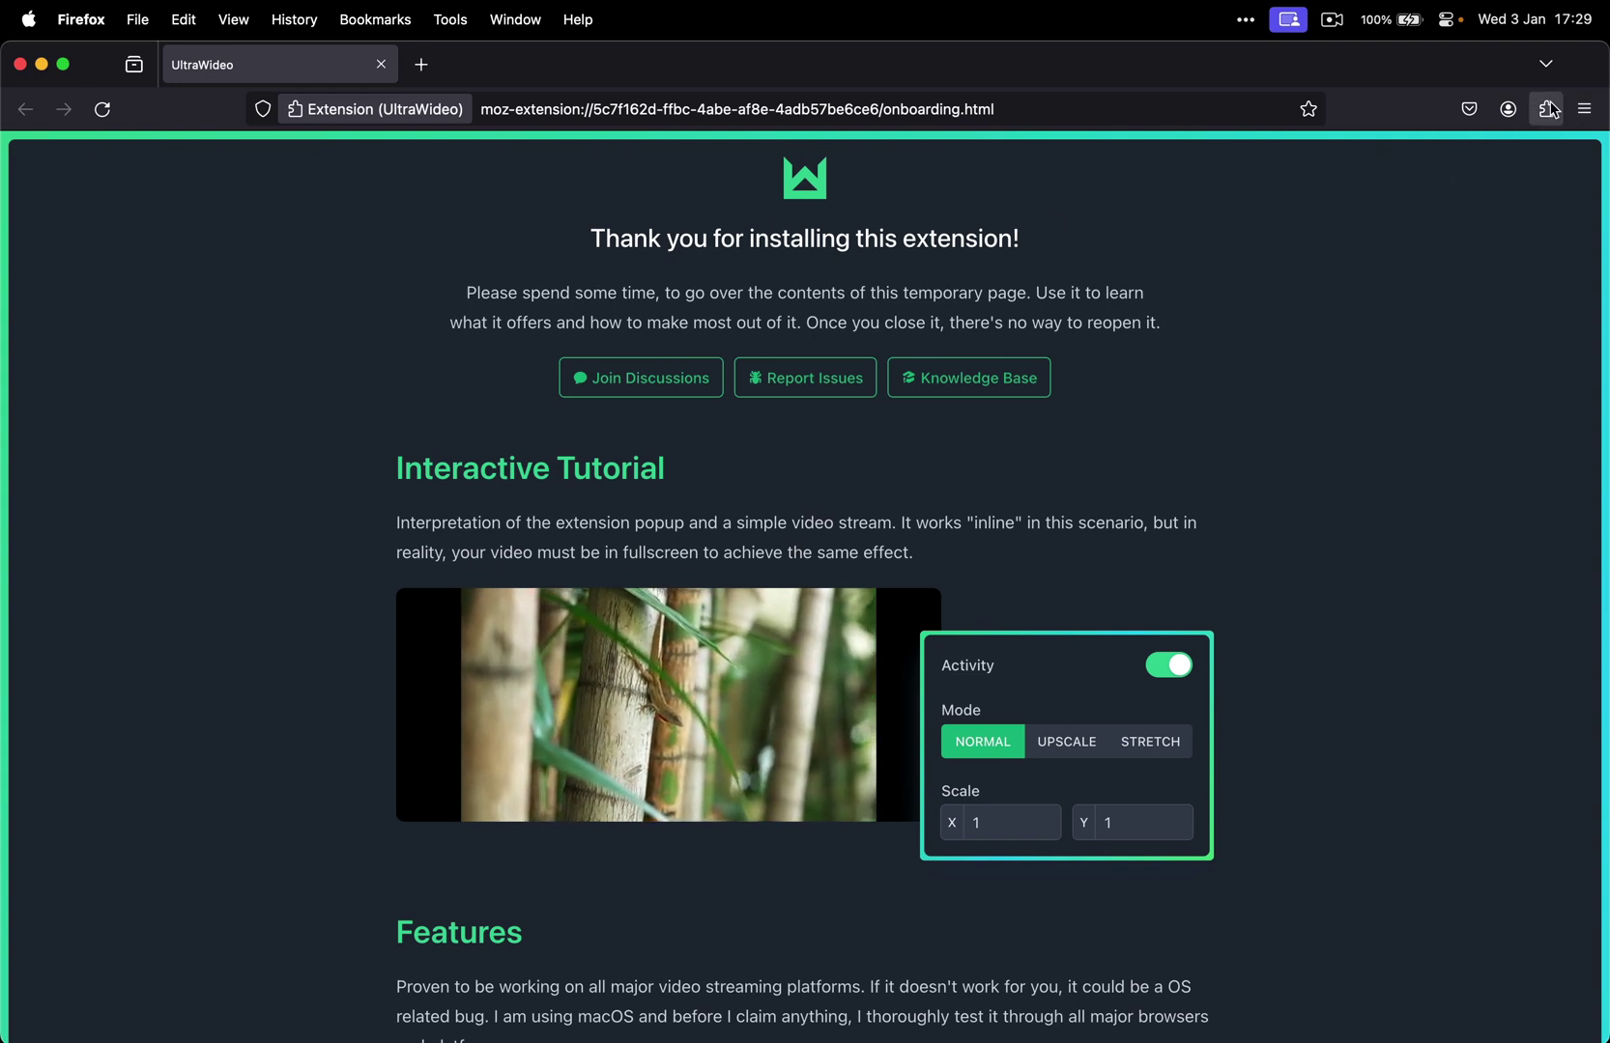
pyautogui.click(1545, 111)
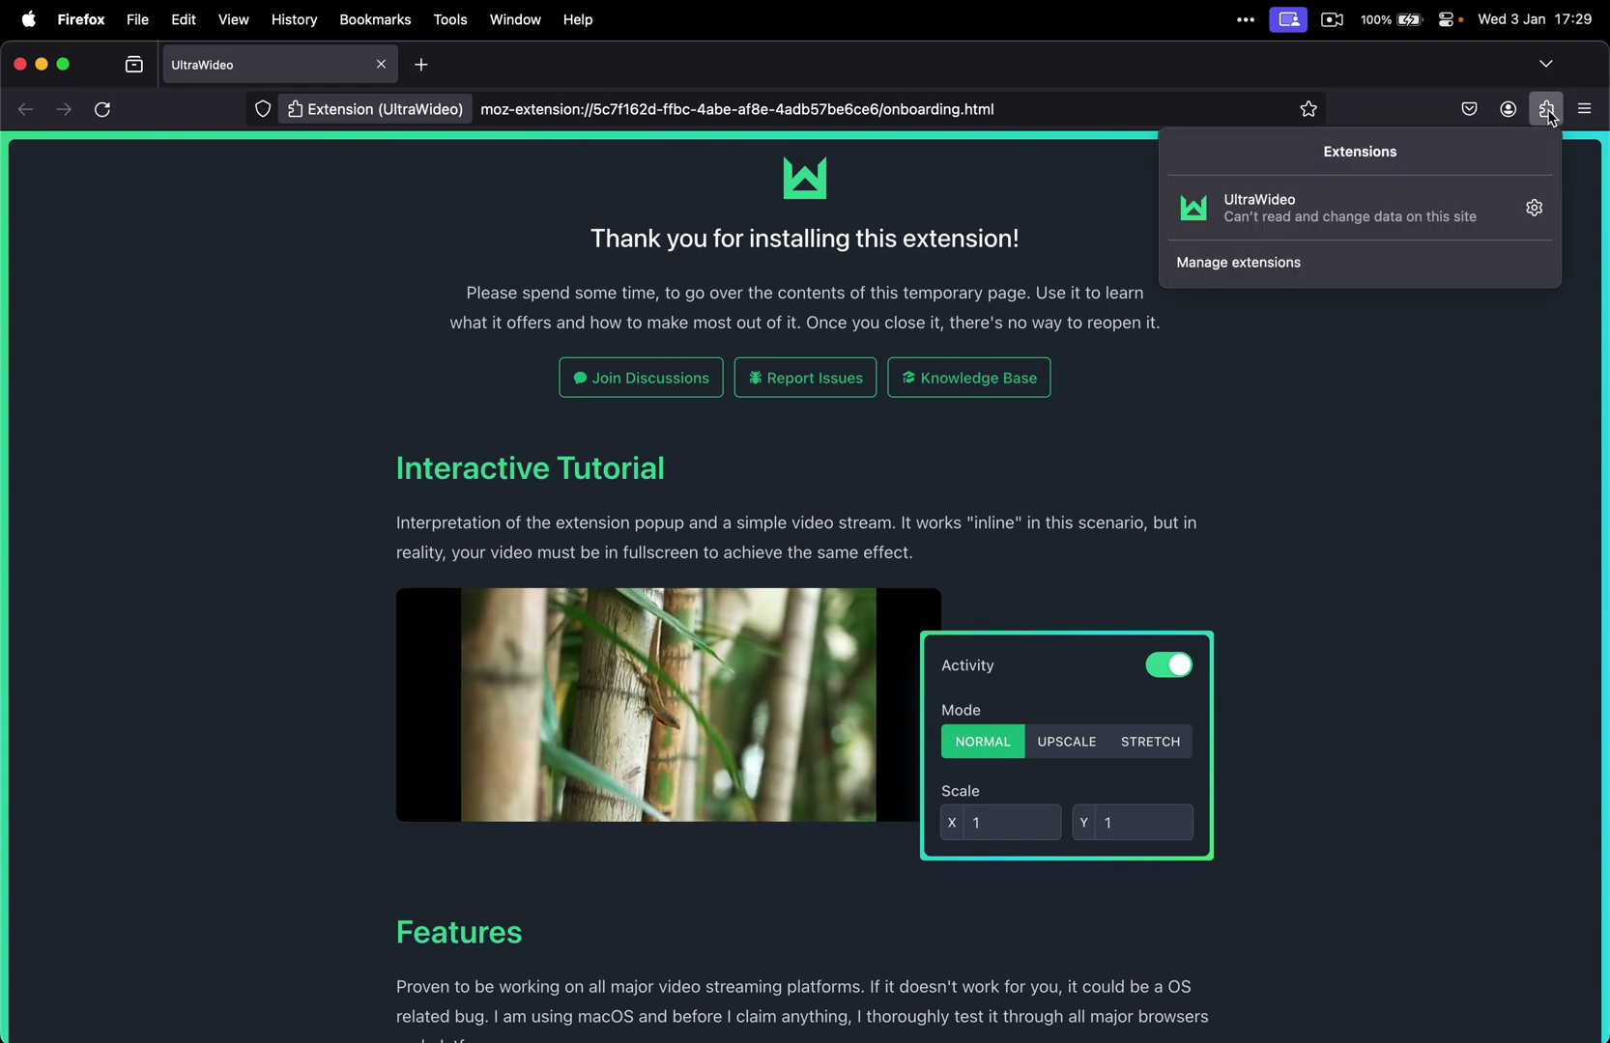
pyautogui.click(1540, 210)
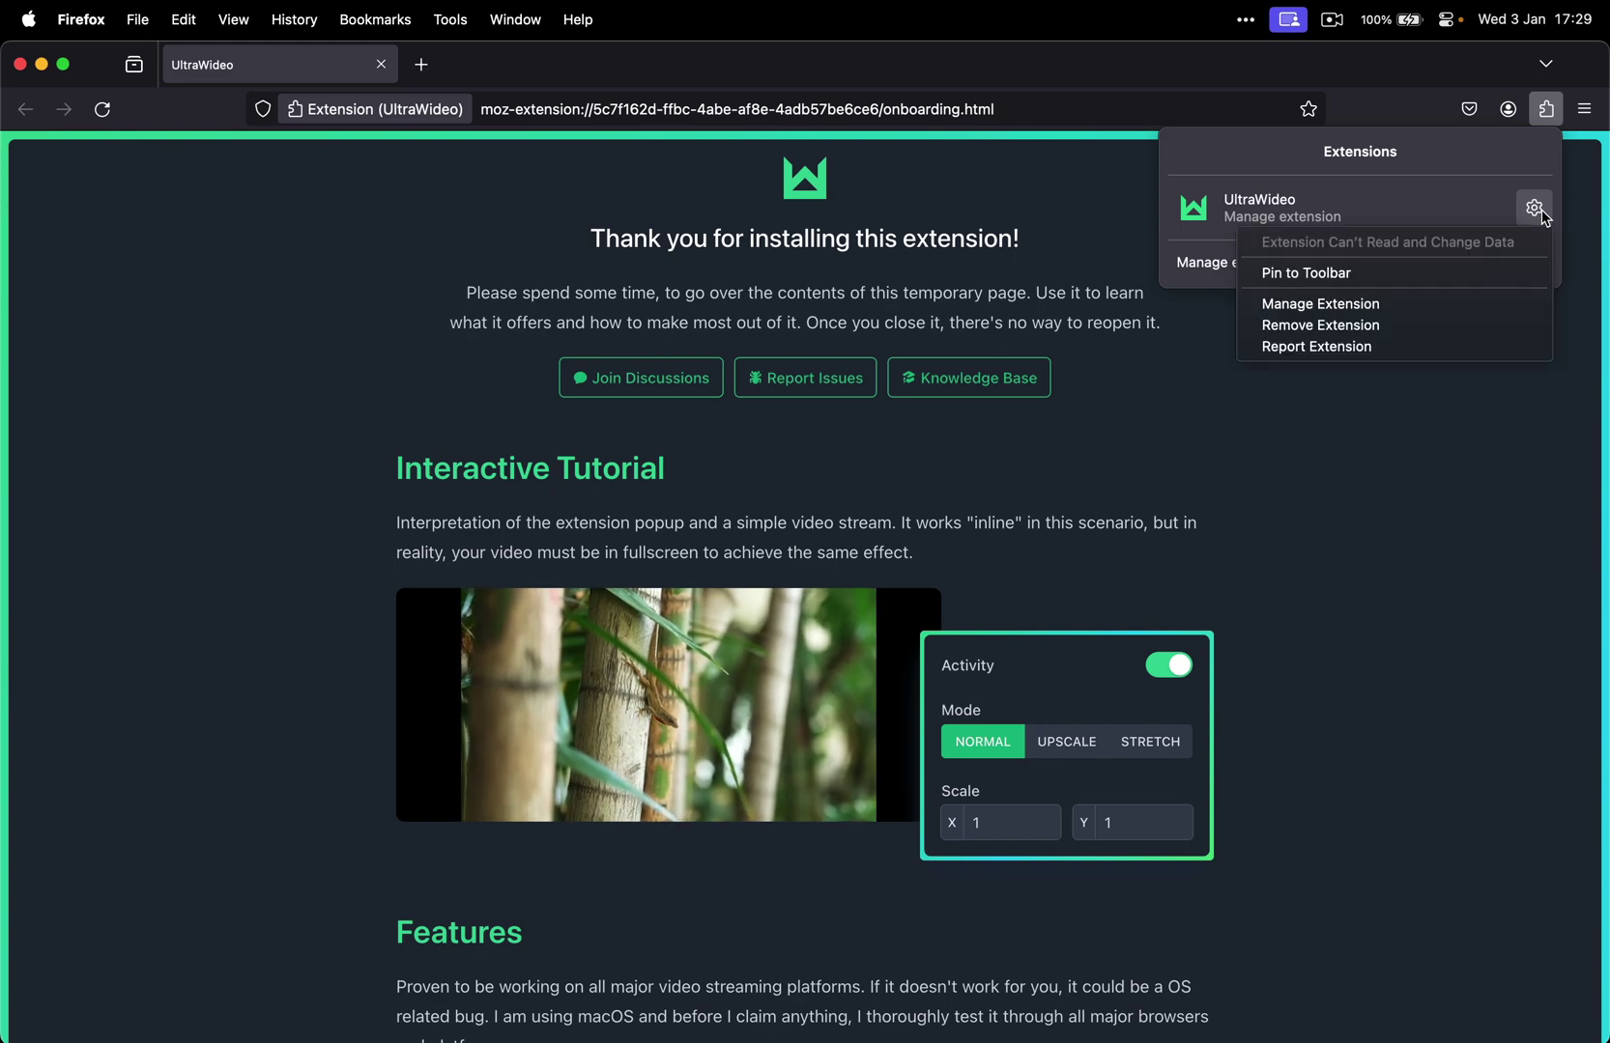
pyautogui.click(1412, 306)
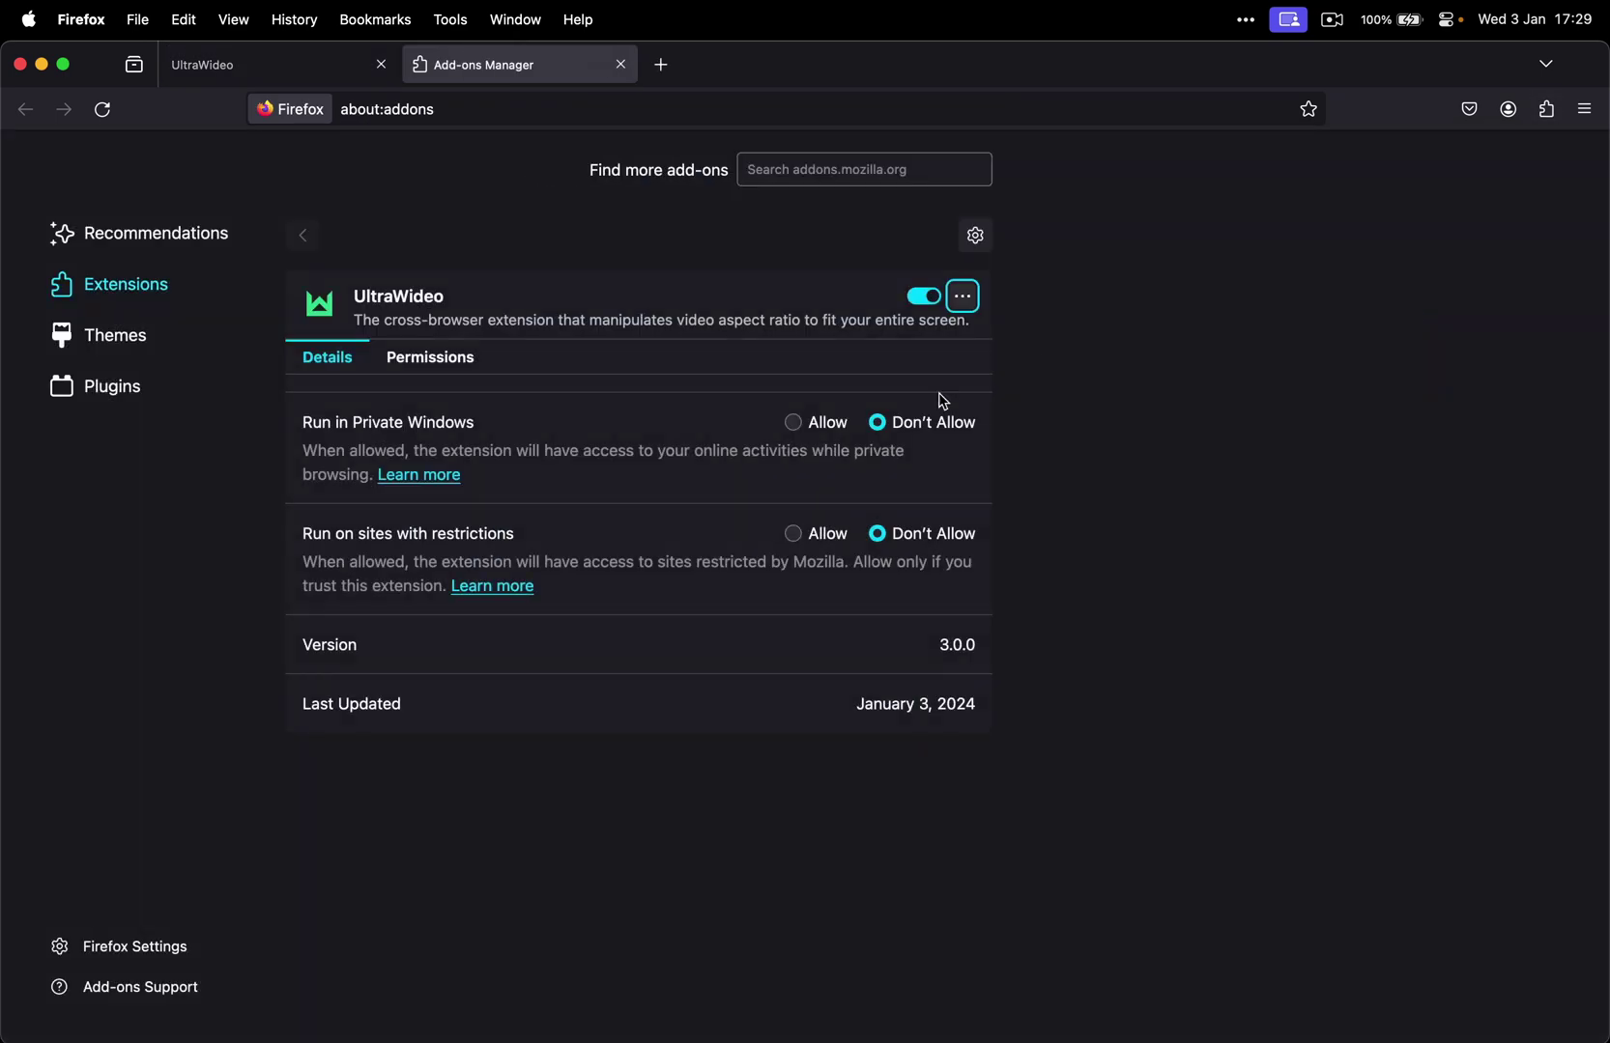
pyautogui.click(435, 365)
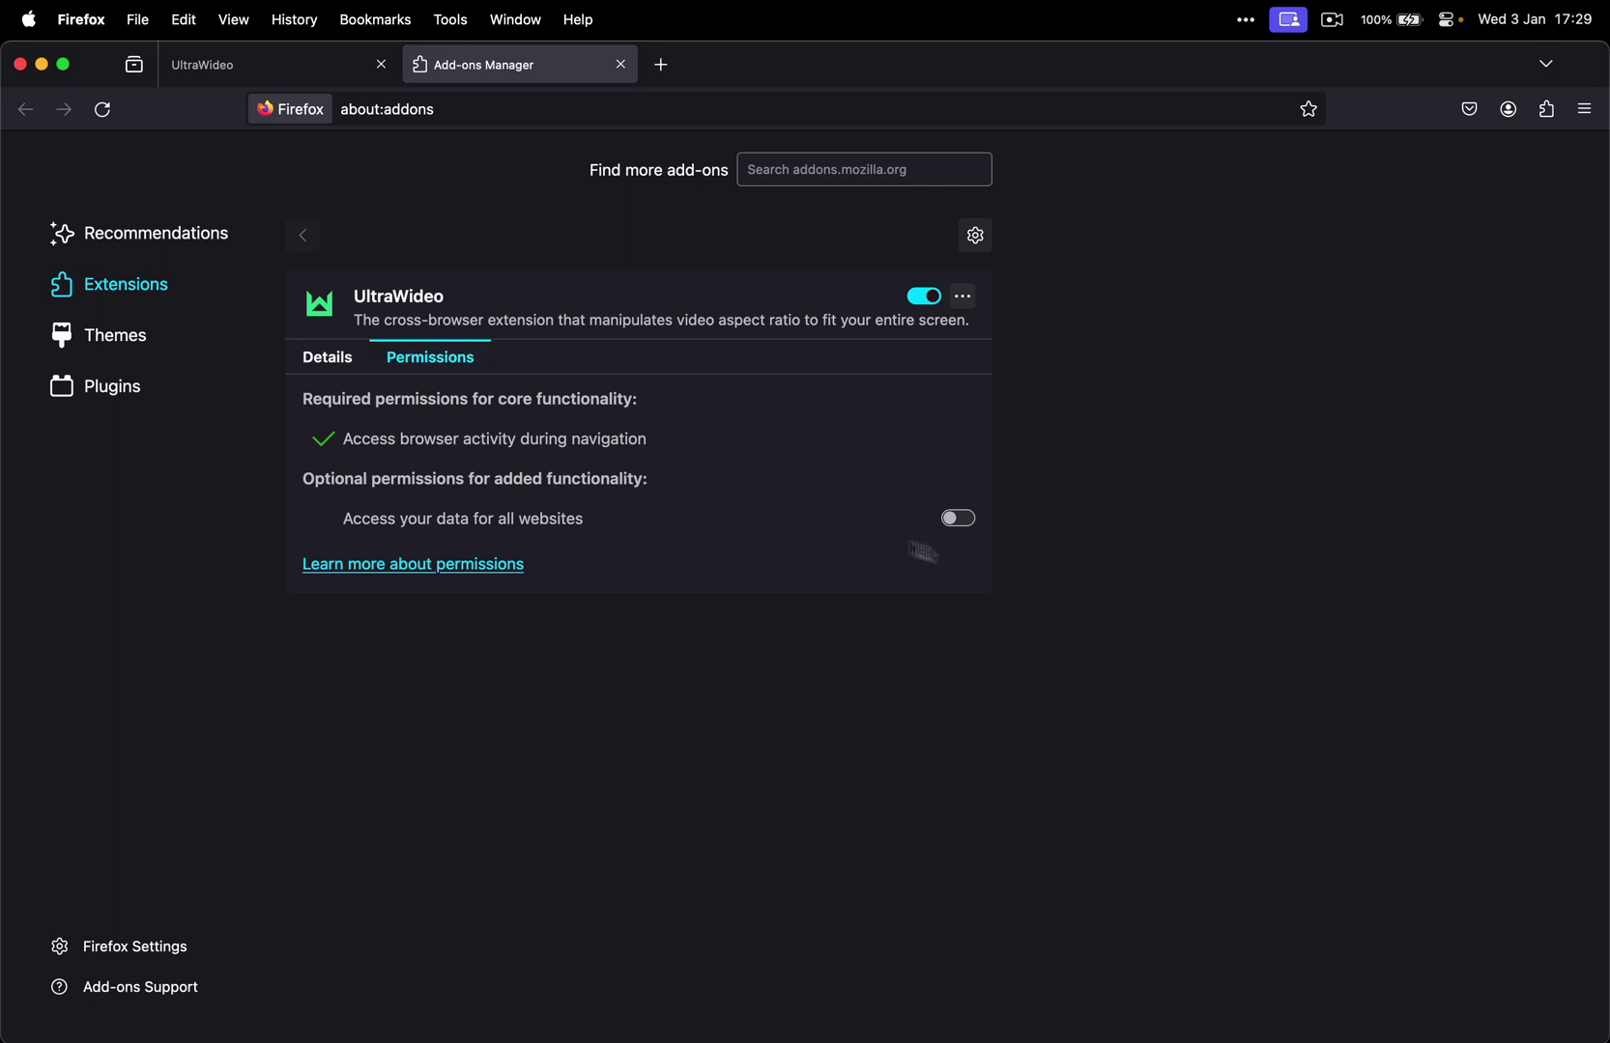
pyautogui.click(958, 520)
# - Review UltraWideo's shortcuts on Manage Extension Shortcuts, then close the Add-ons Manager tab
pyautogui.click(974, 237)
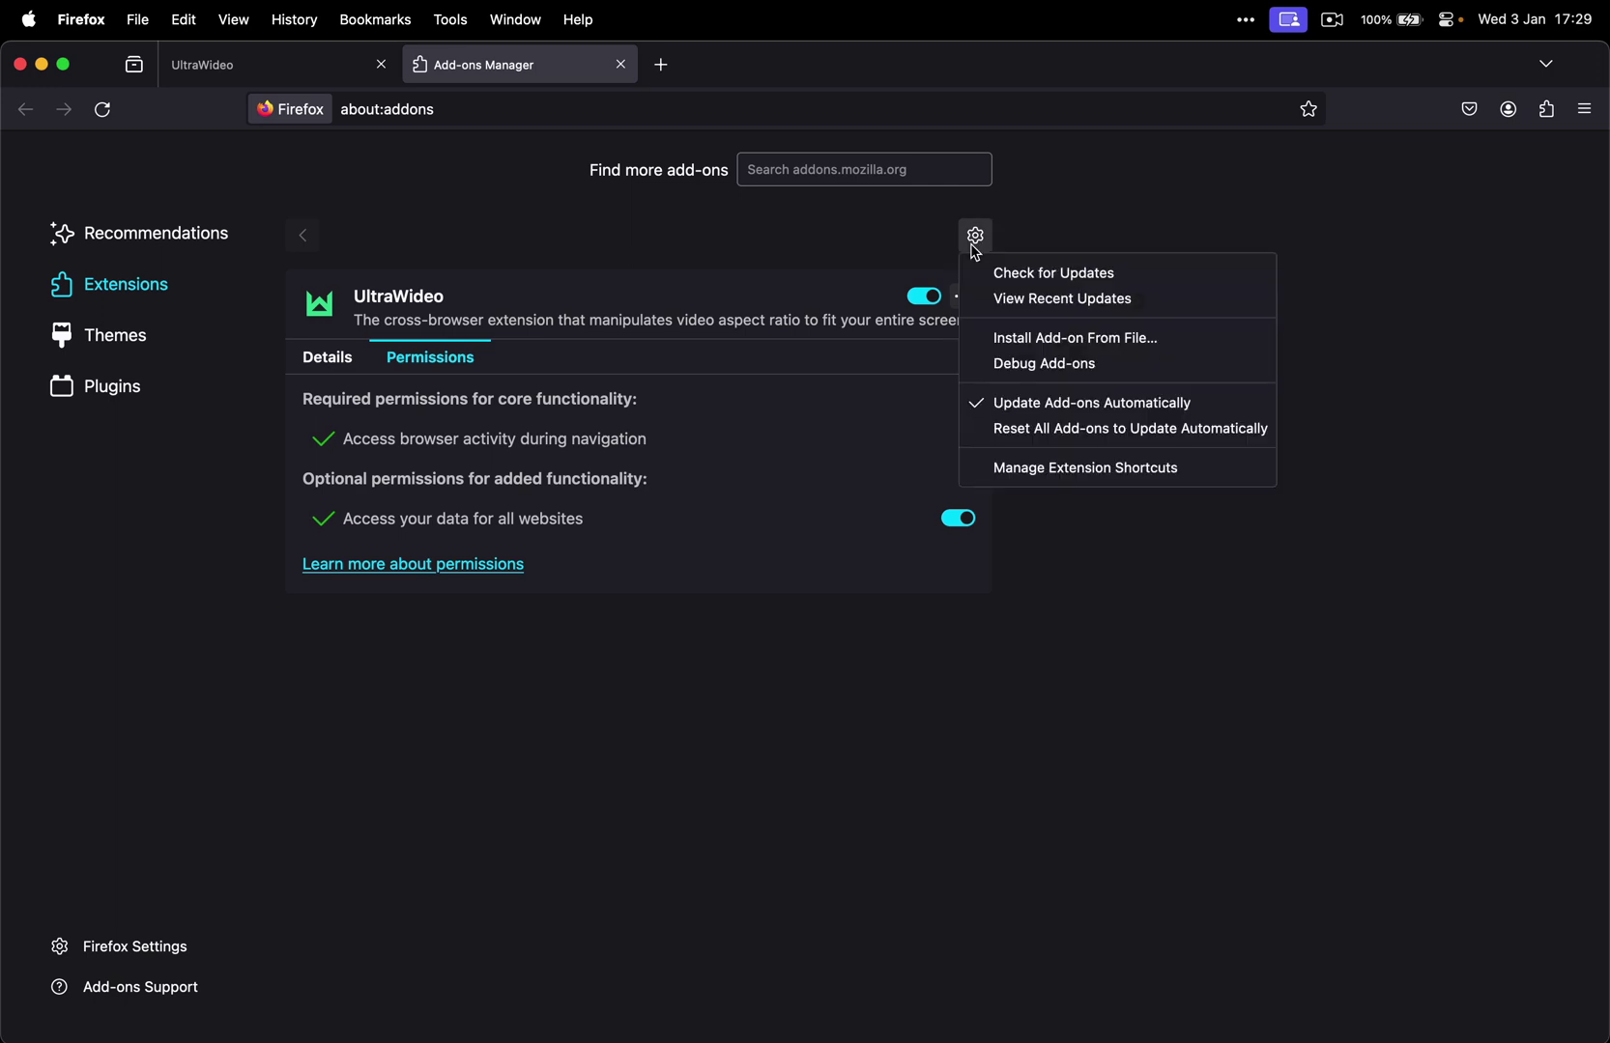
pyautogui.click(1032, 468)
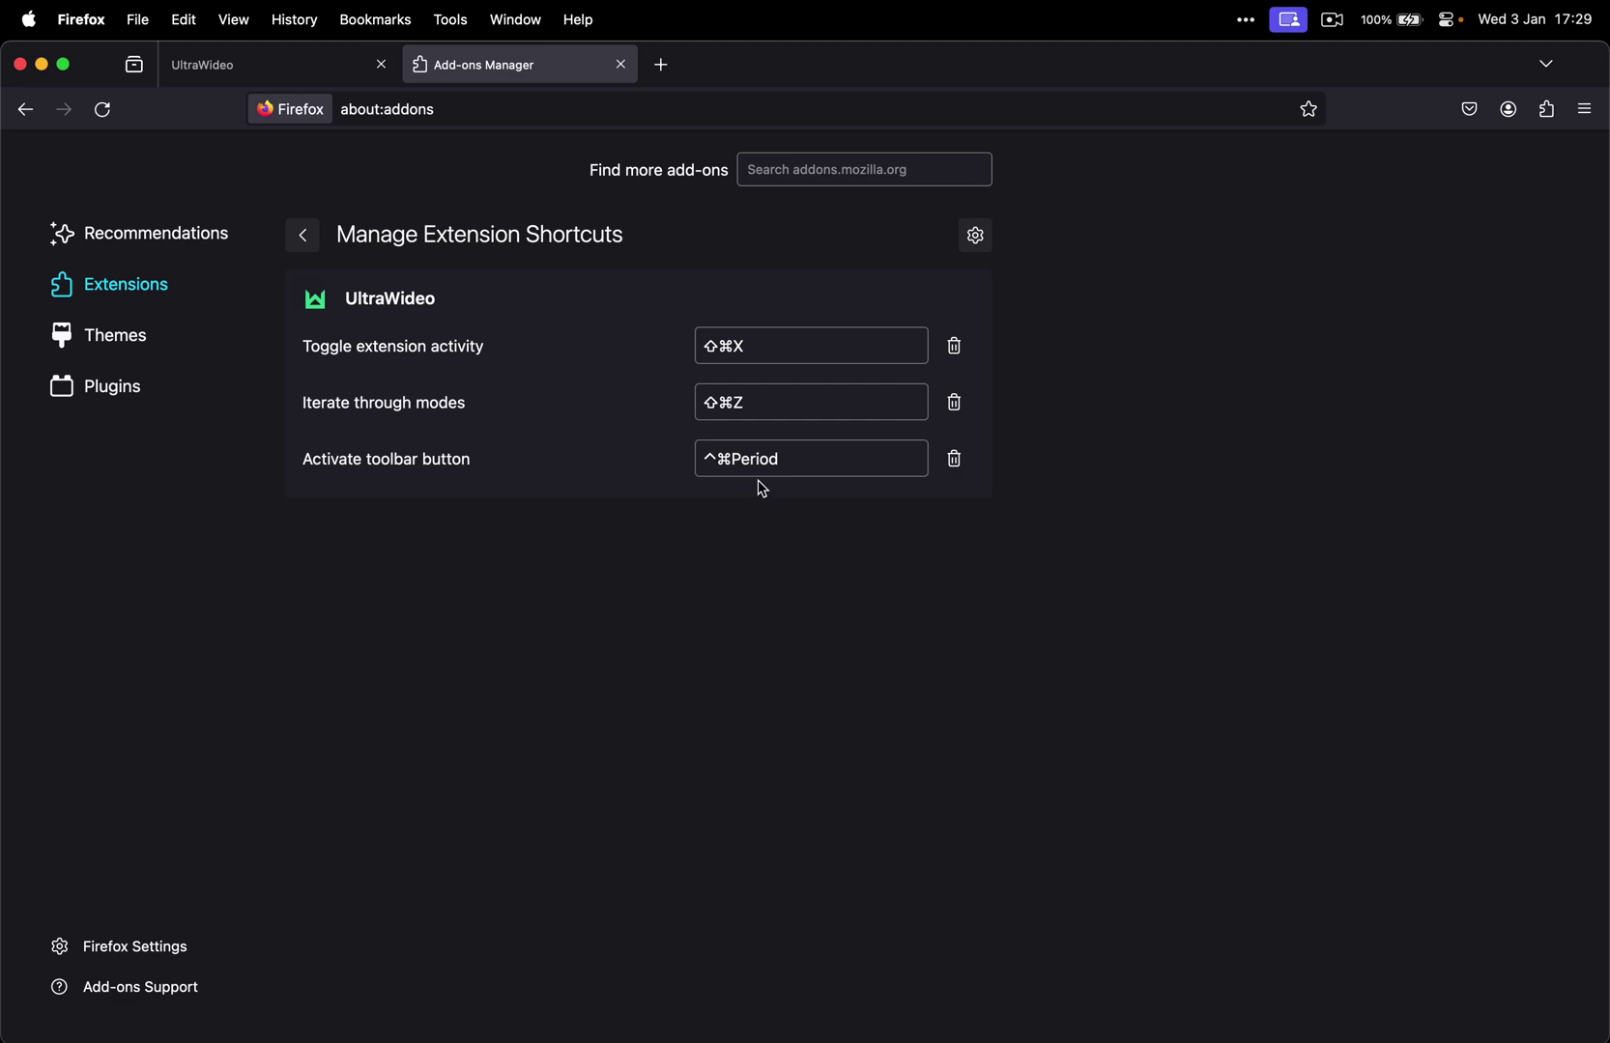
pyautogui.click(621, 64)
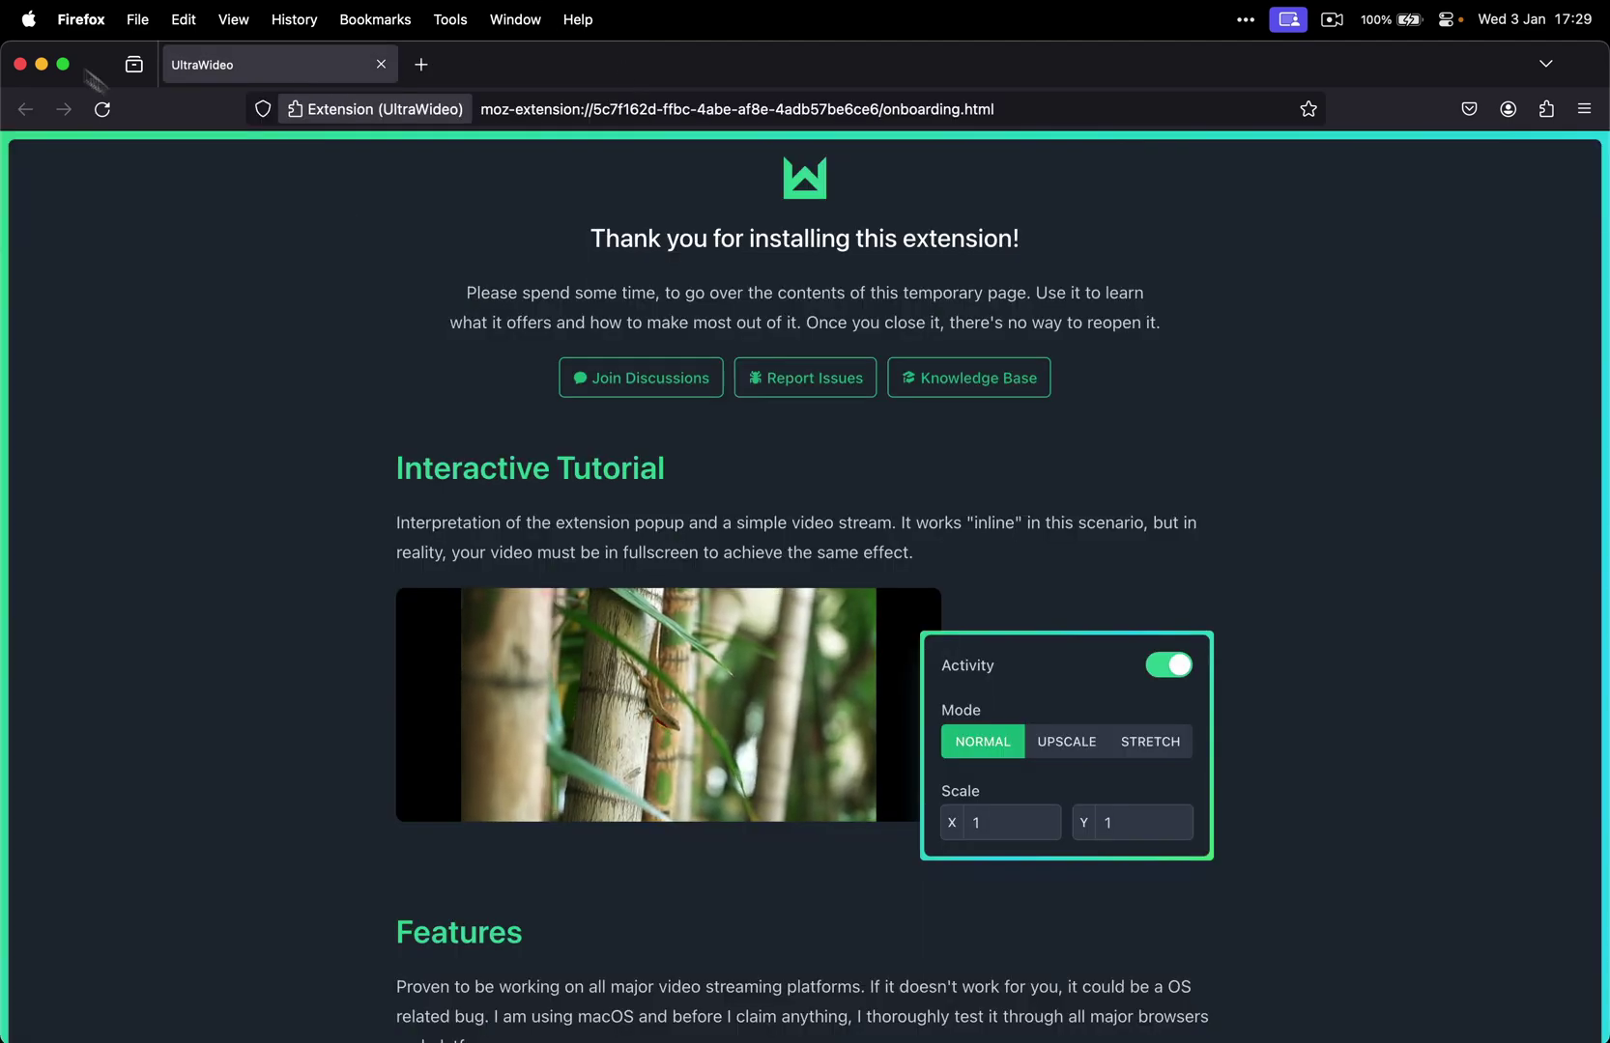
# - Switch to Chrome and open the keyboard shortcuts page from UltraWideo's extension management page
pyautogui.press('super+Tab')
pyautogui.press('super+Tab')
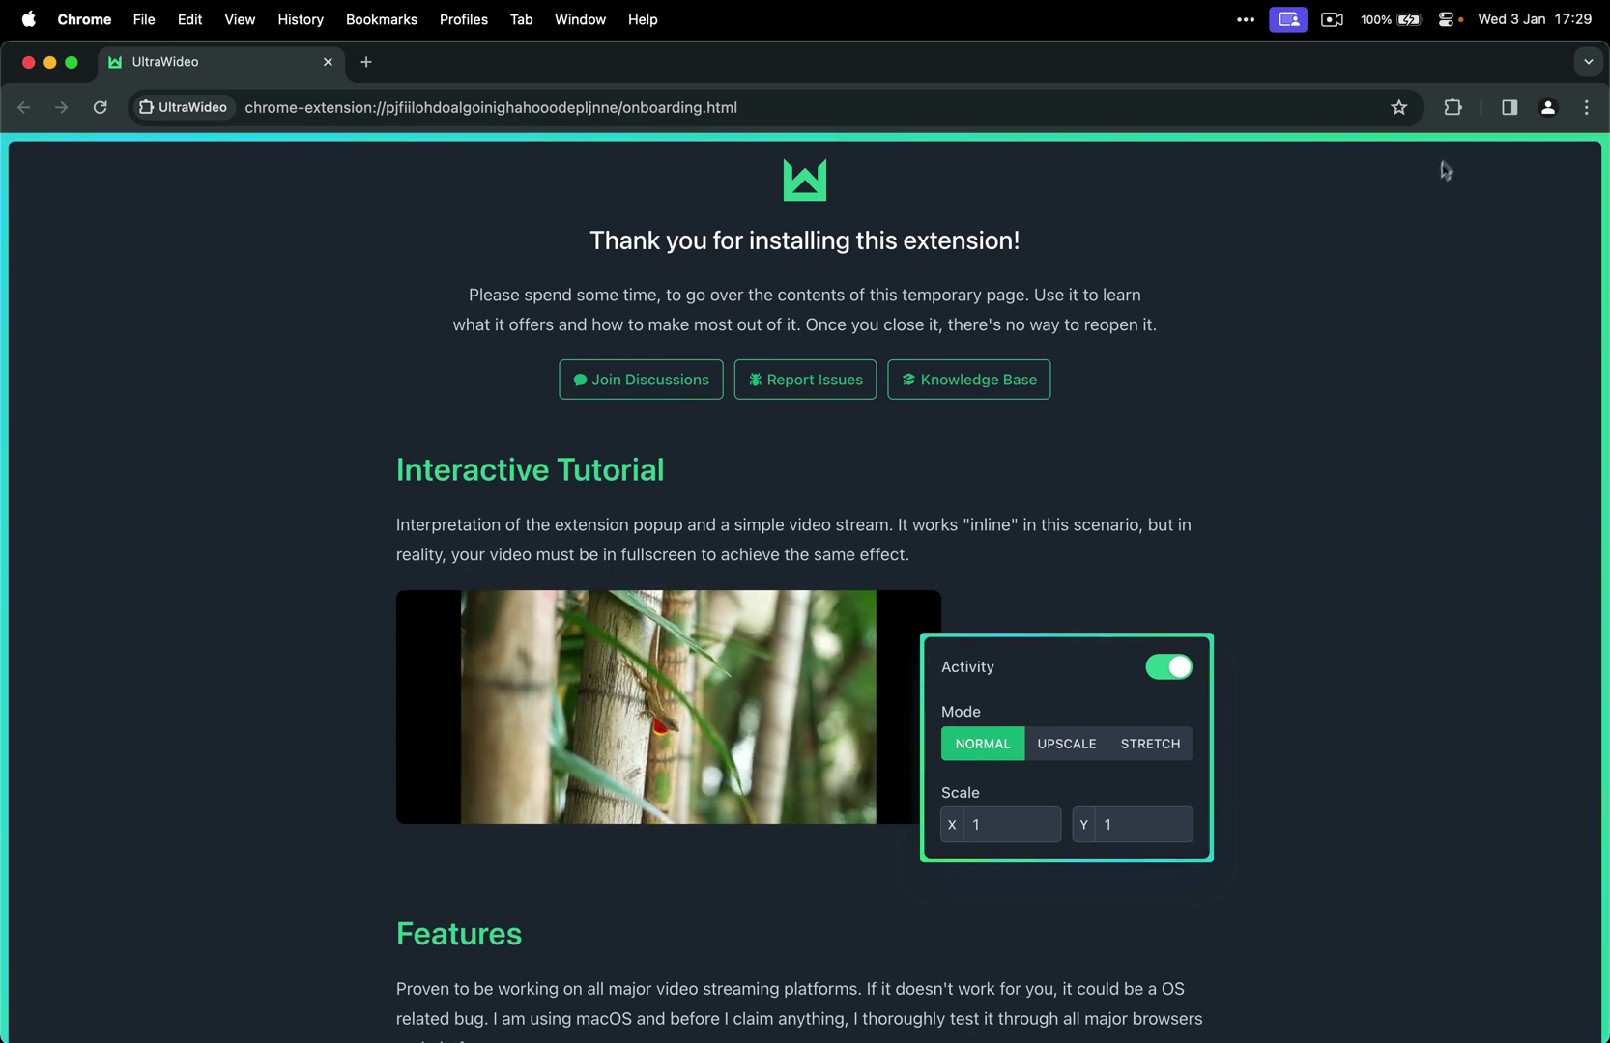
pyautogui.click(1452, 107)
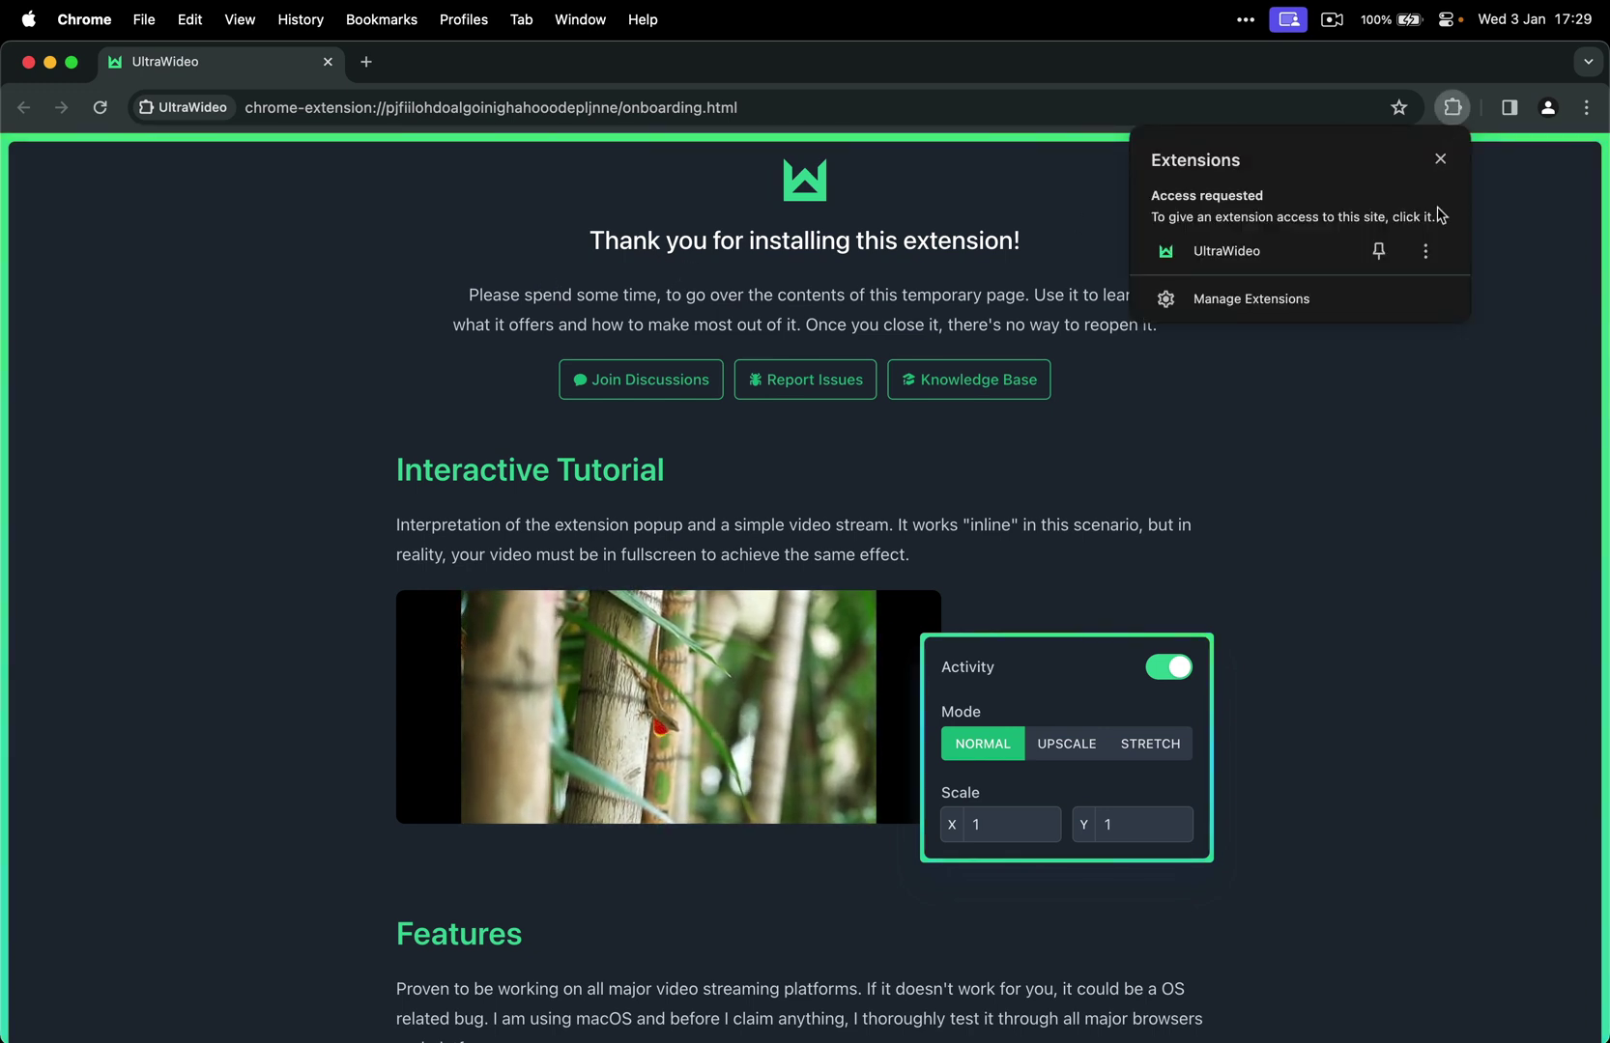
pyautogui.click(1425, 251)
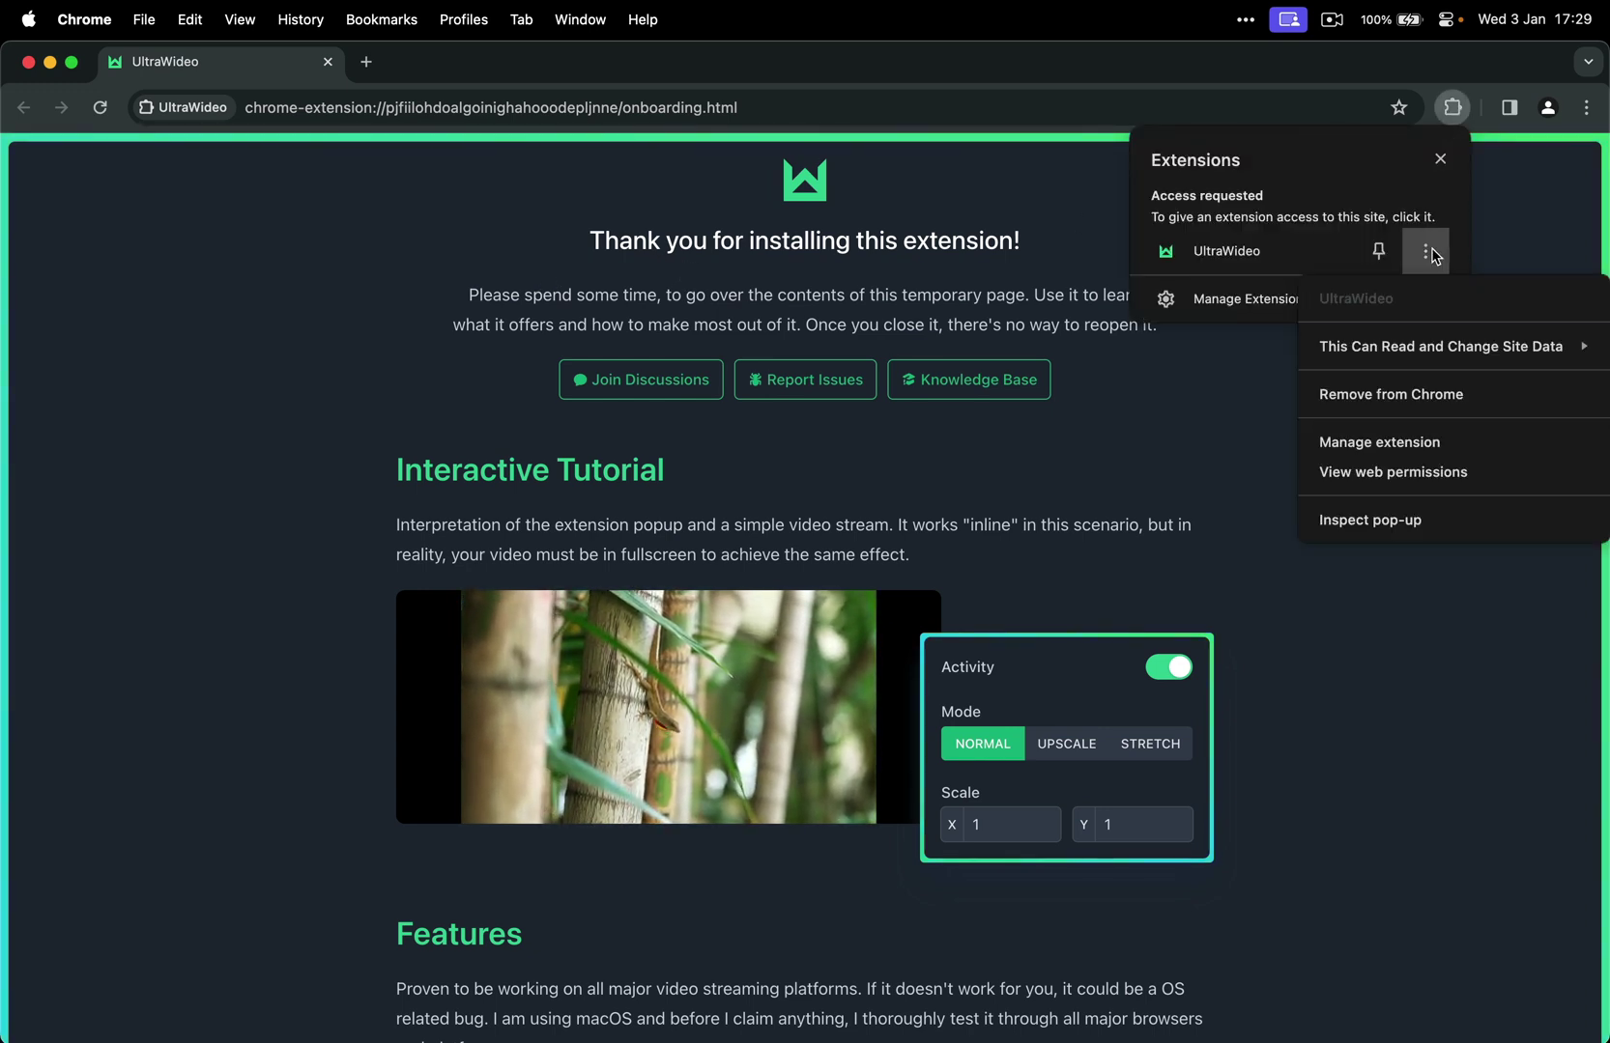
pyautogui.click(1391, 444)
pyautogui.click(123, 331)
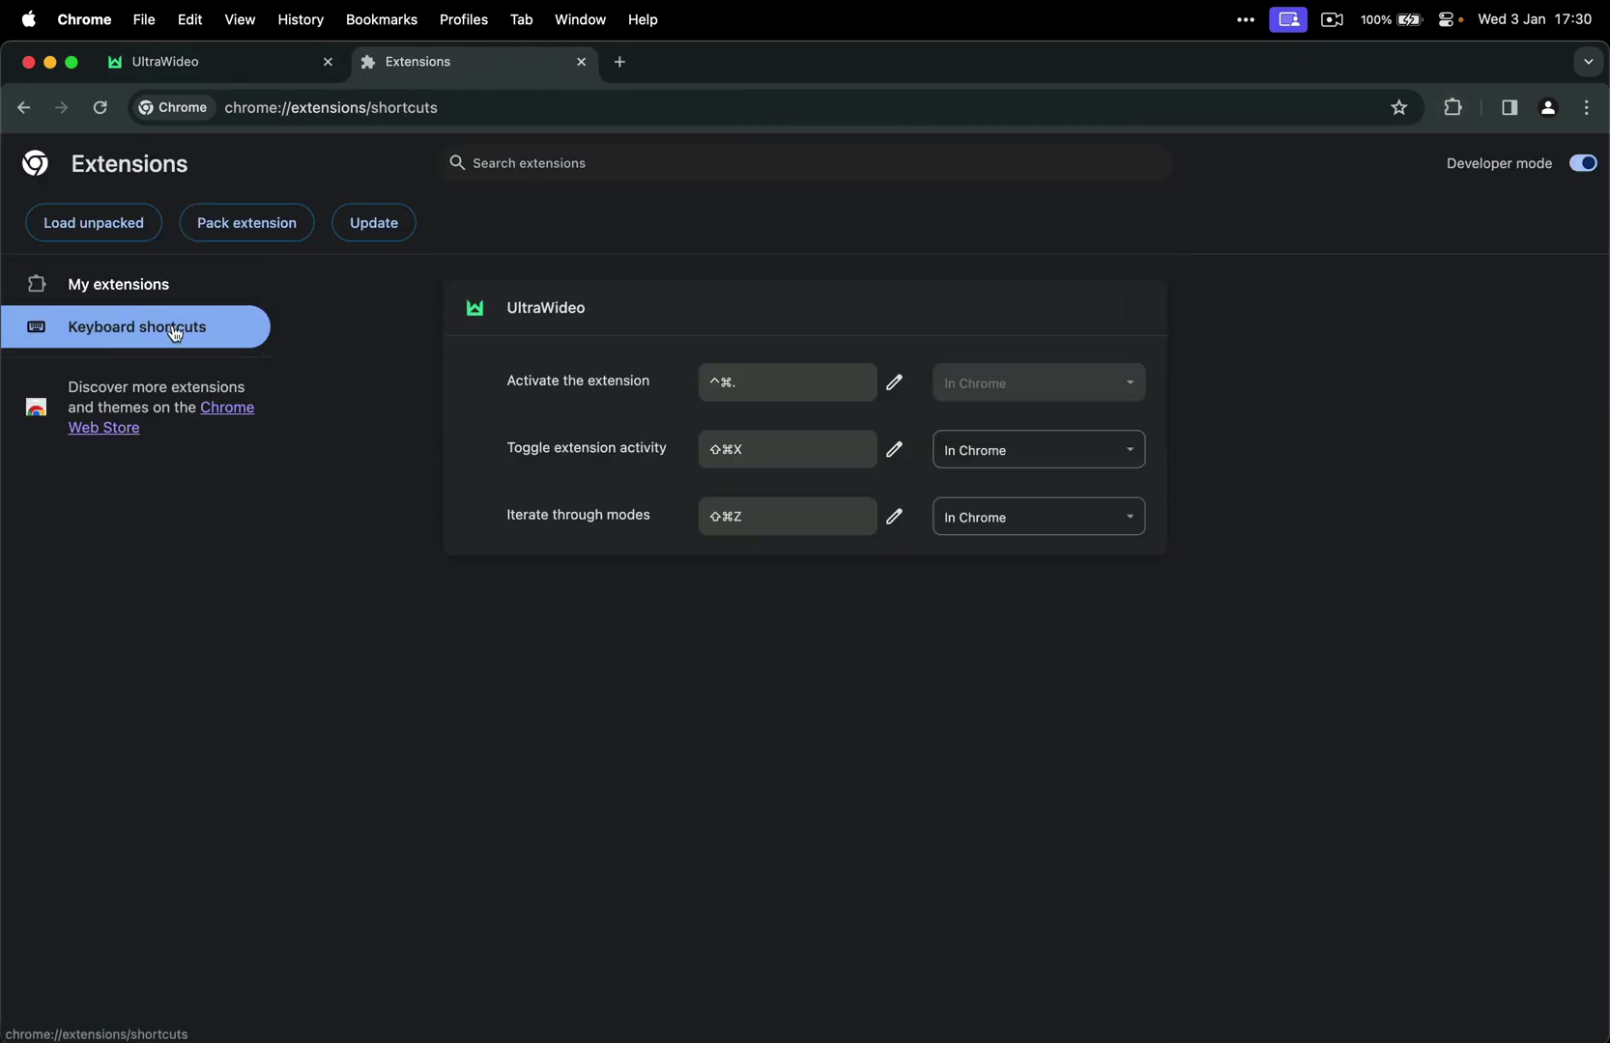
pyautogui.click(149, 295)
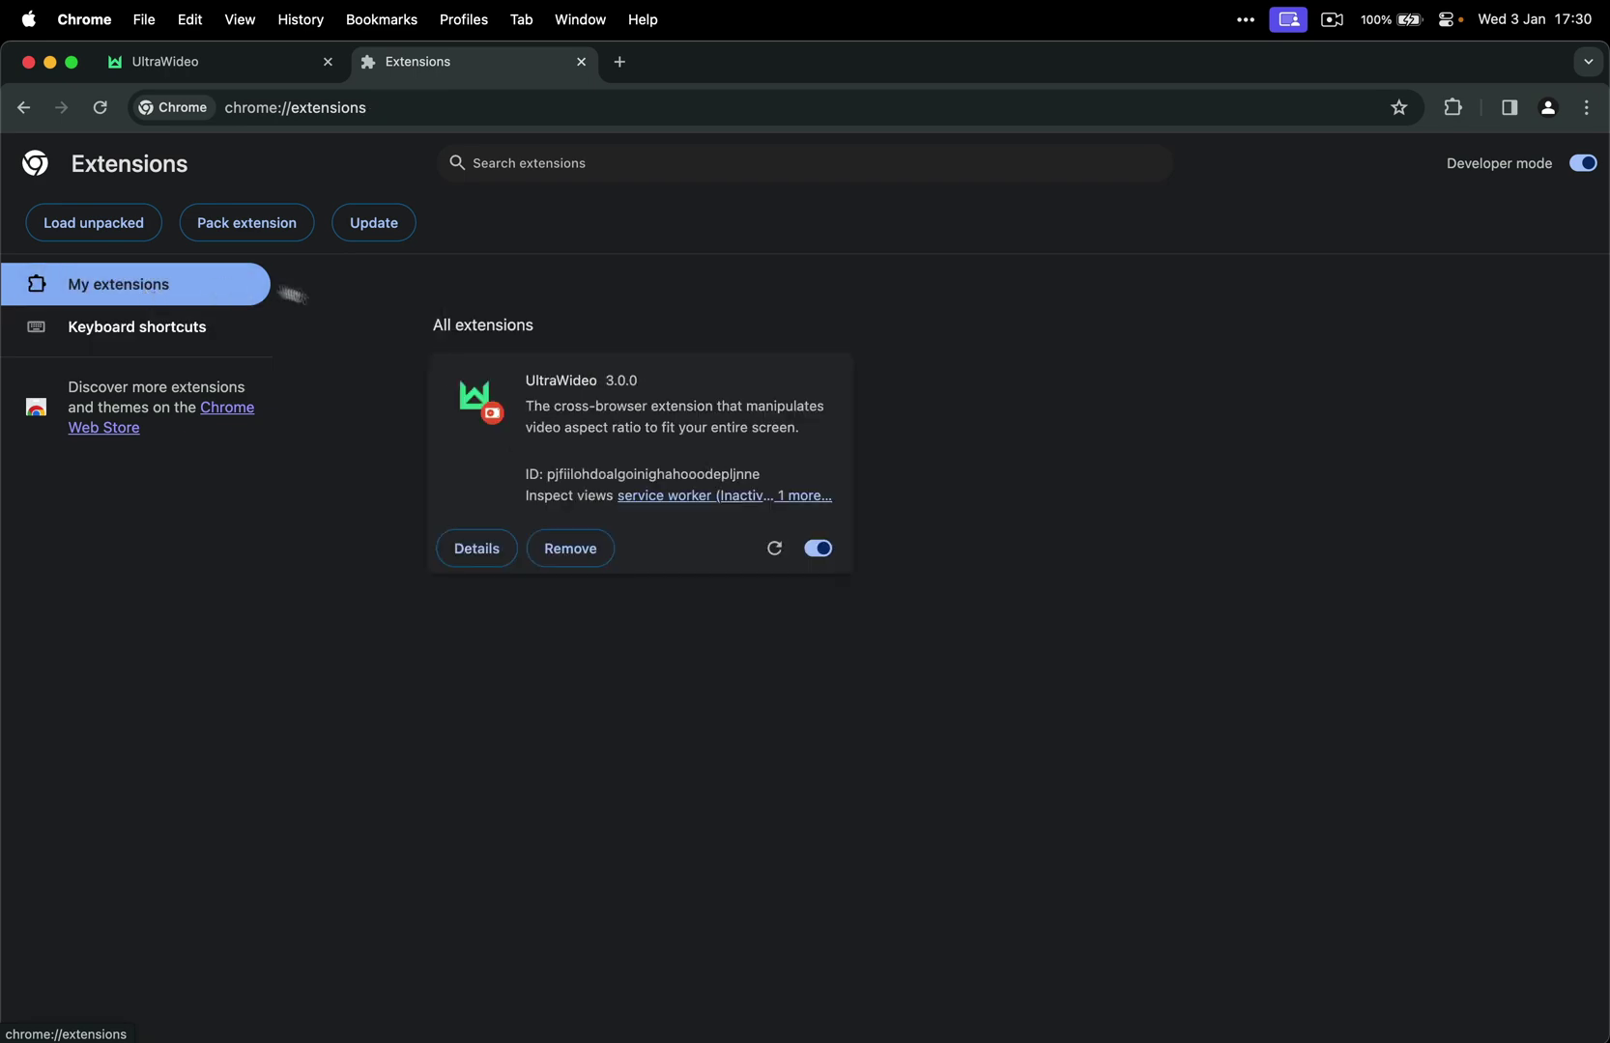
pyautogui.click(483, 559)
pyautogui.scroll(-3, 628, 485)
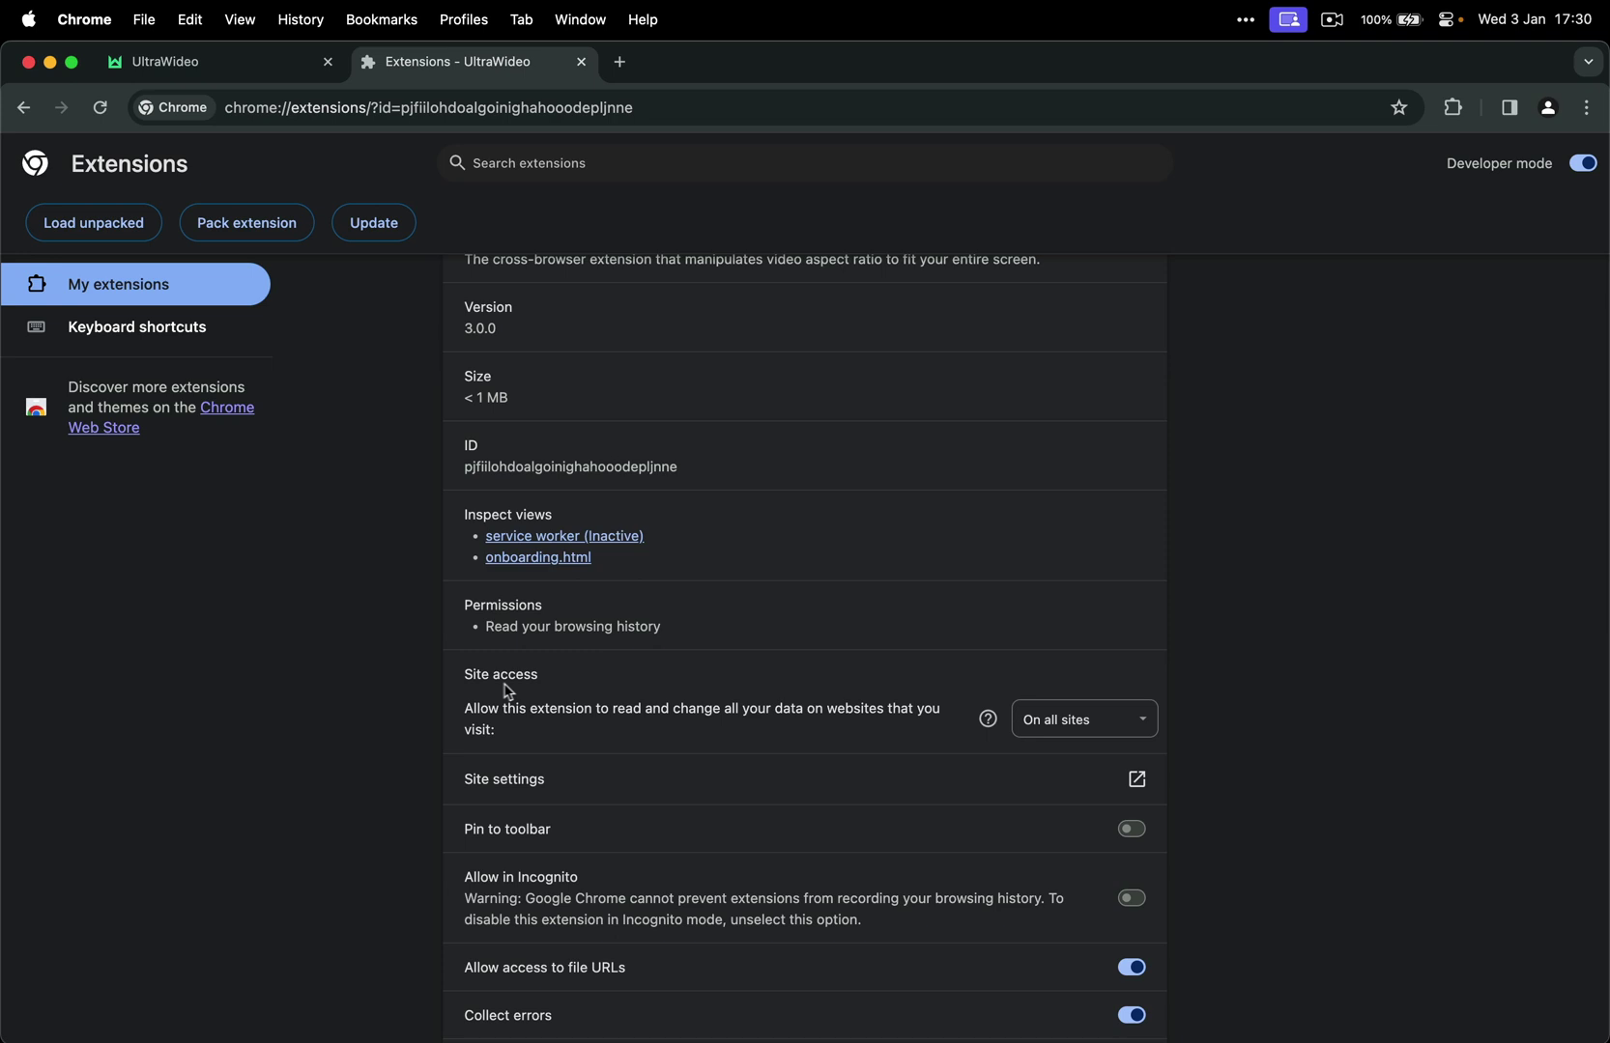
pyautogui.moveTo(474, 674); pyautogui.dragTo(579, 674)
pyautogui.click(1082, 721)
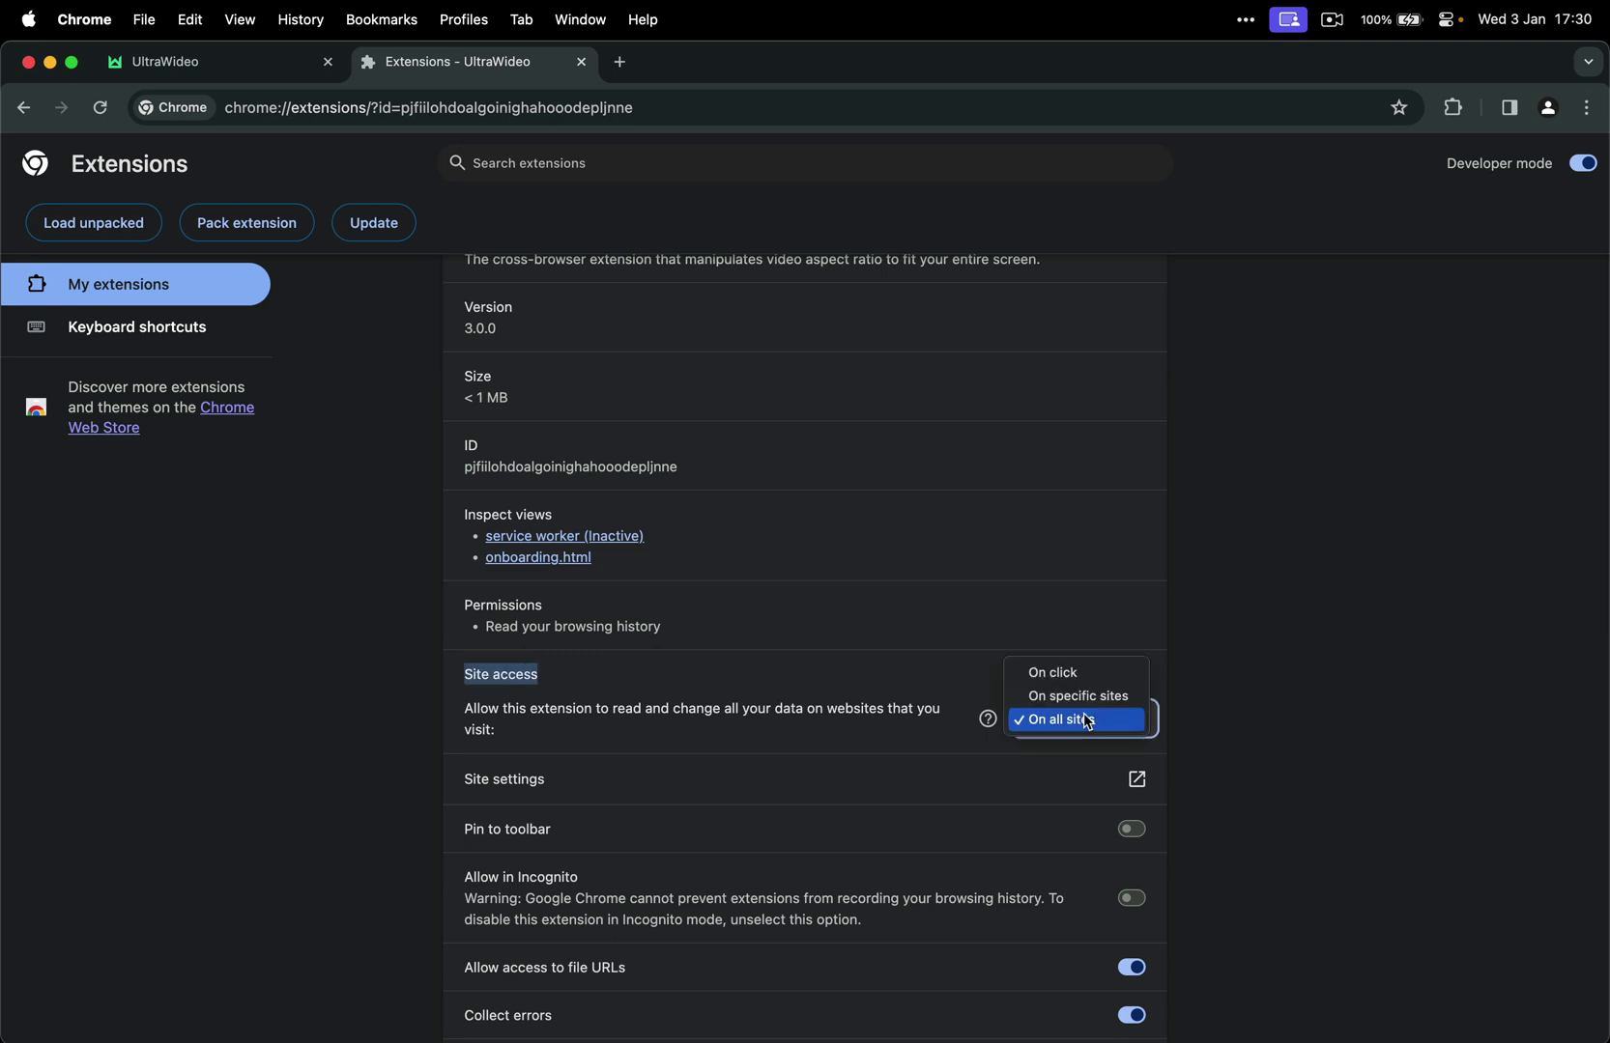
pyautogui.click(1084, 723)
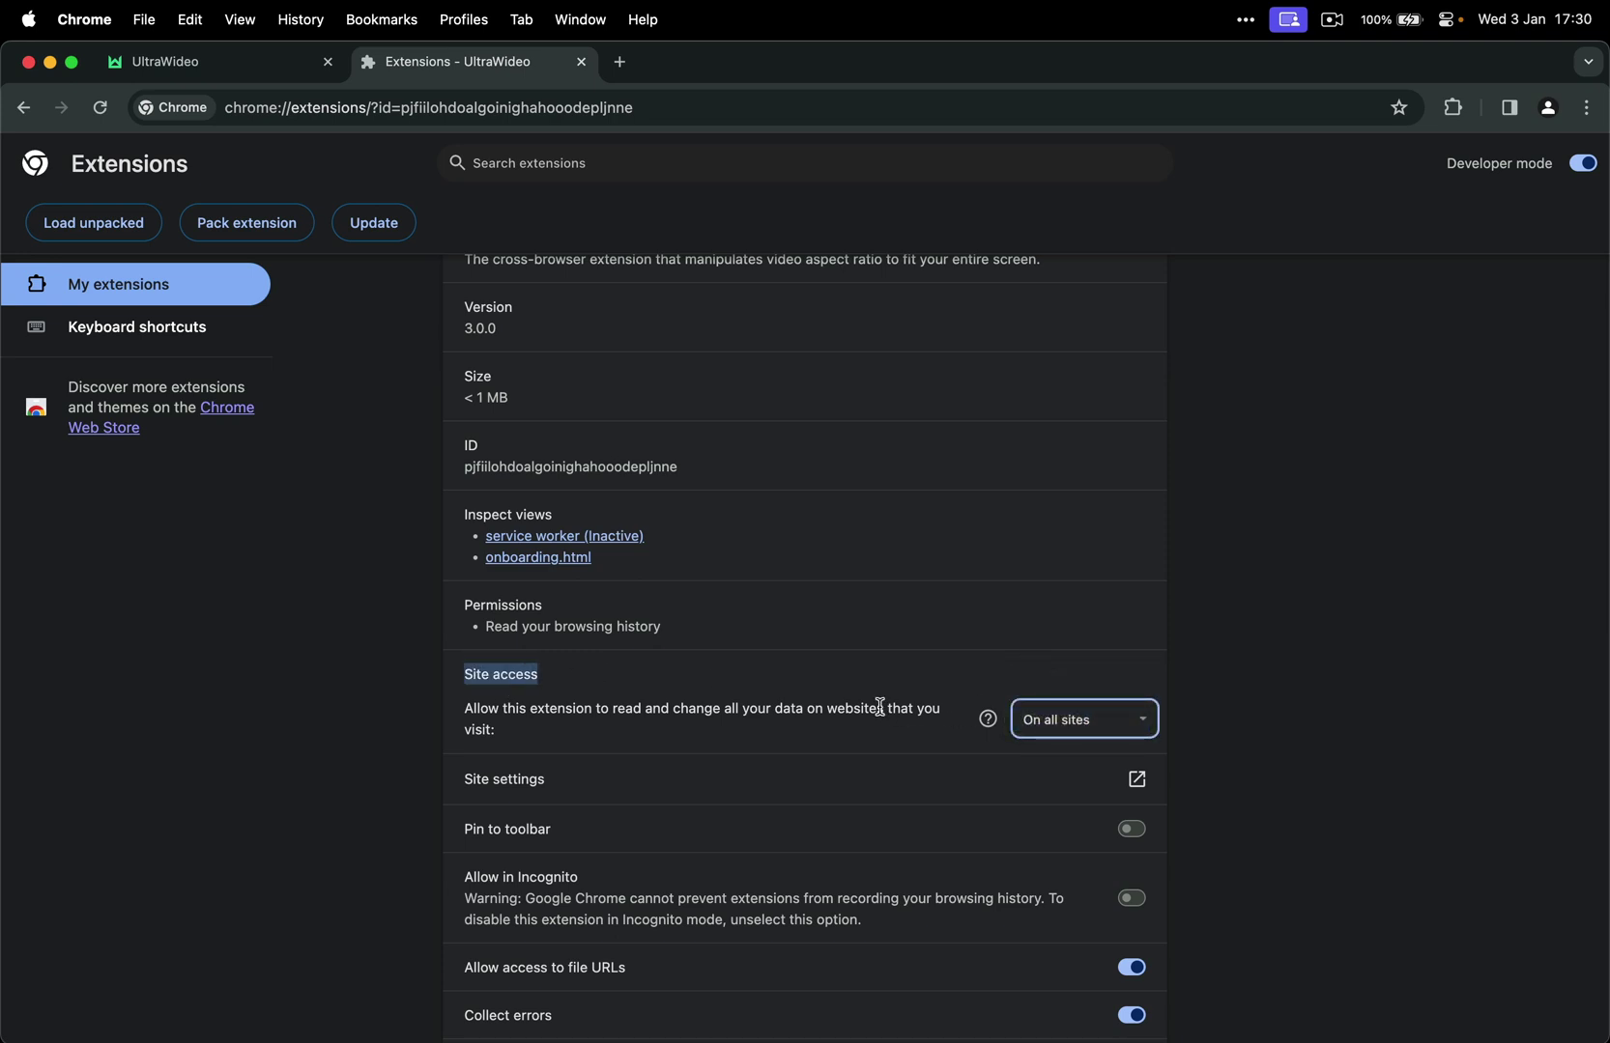
pyautogui.click(879, 707)
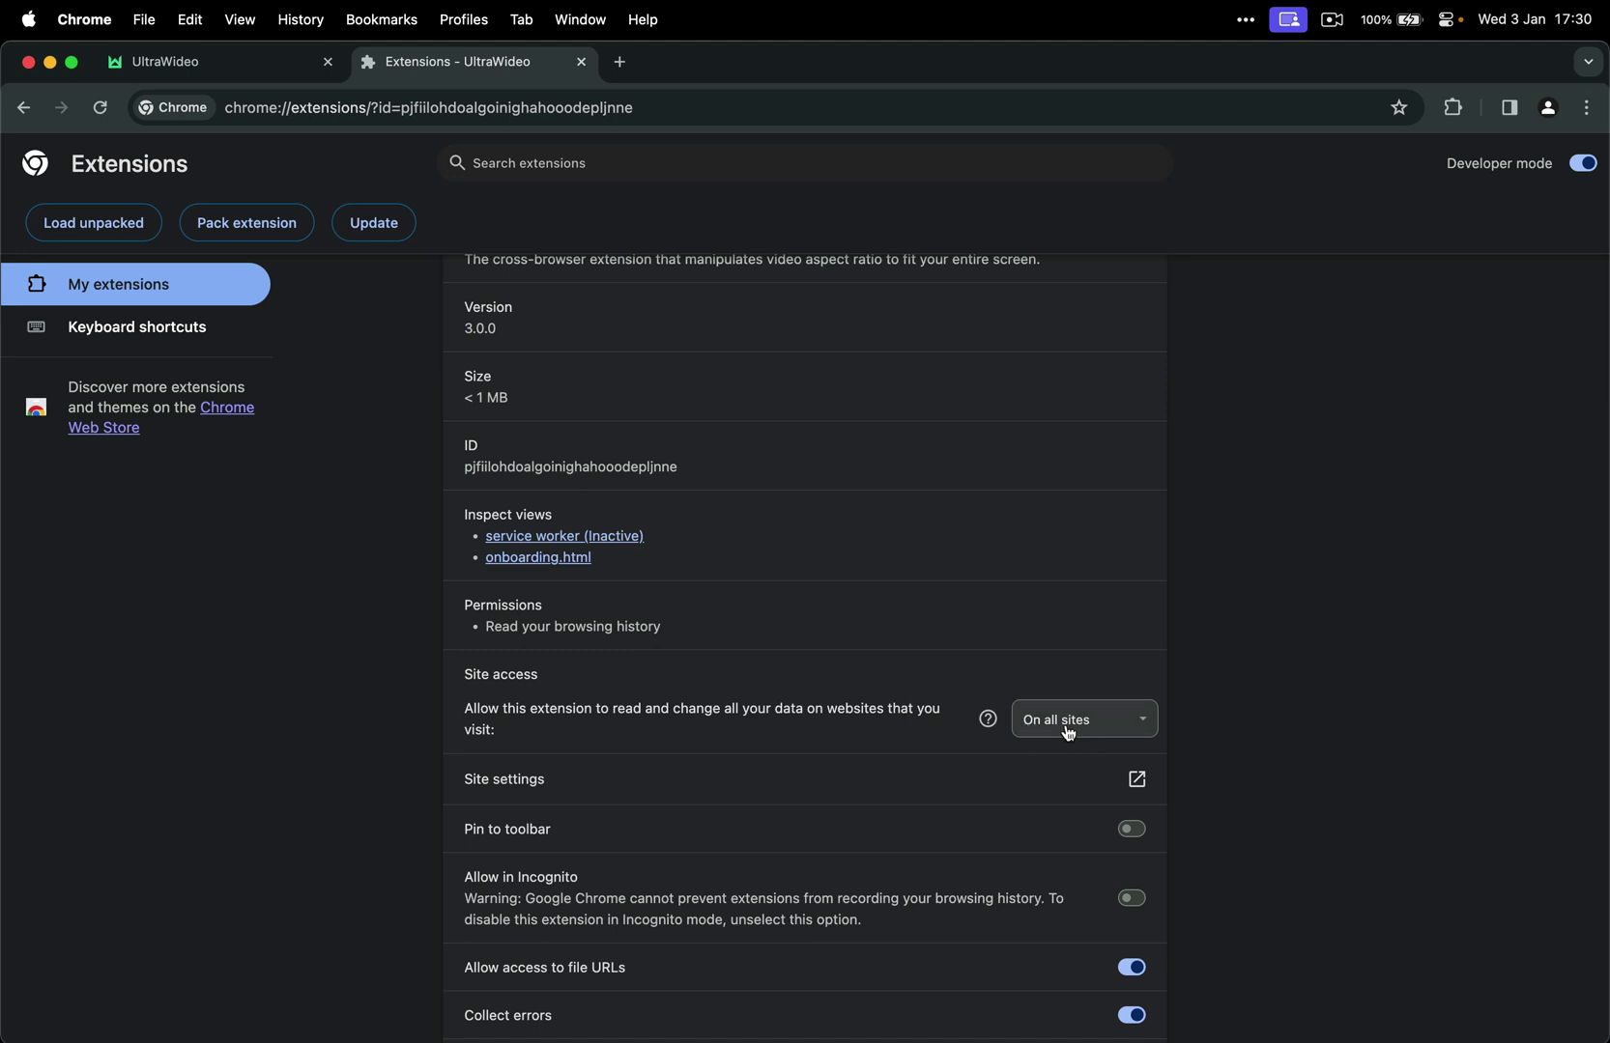
pyautogui.scroll(3, 683, 626)
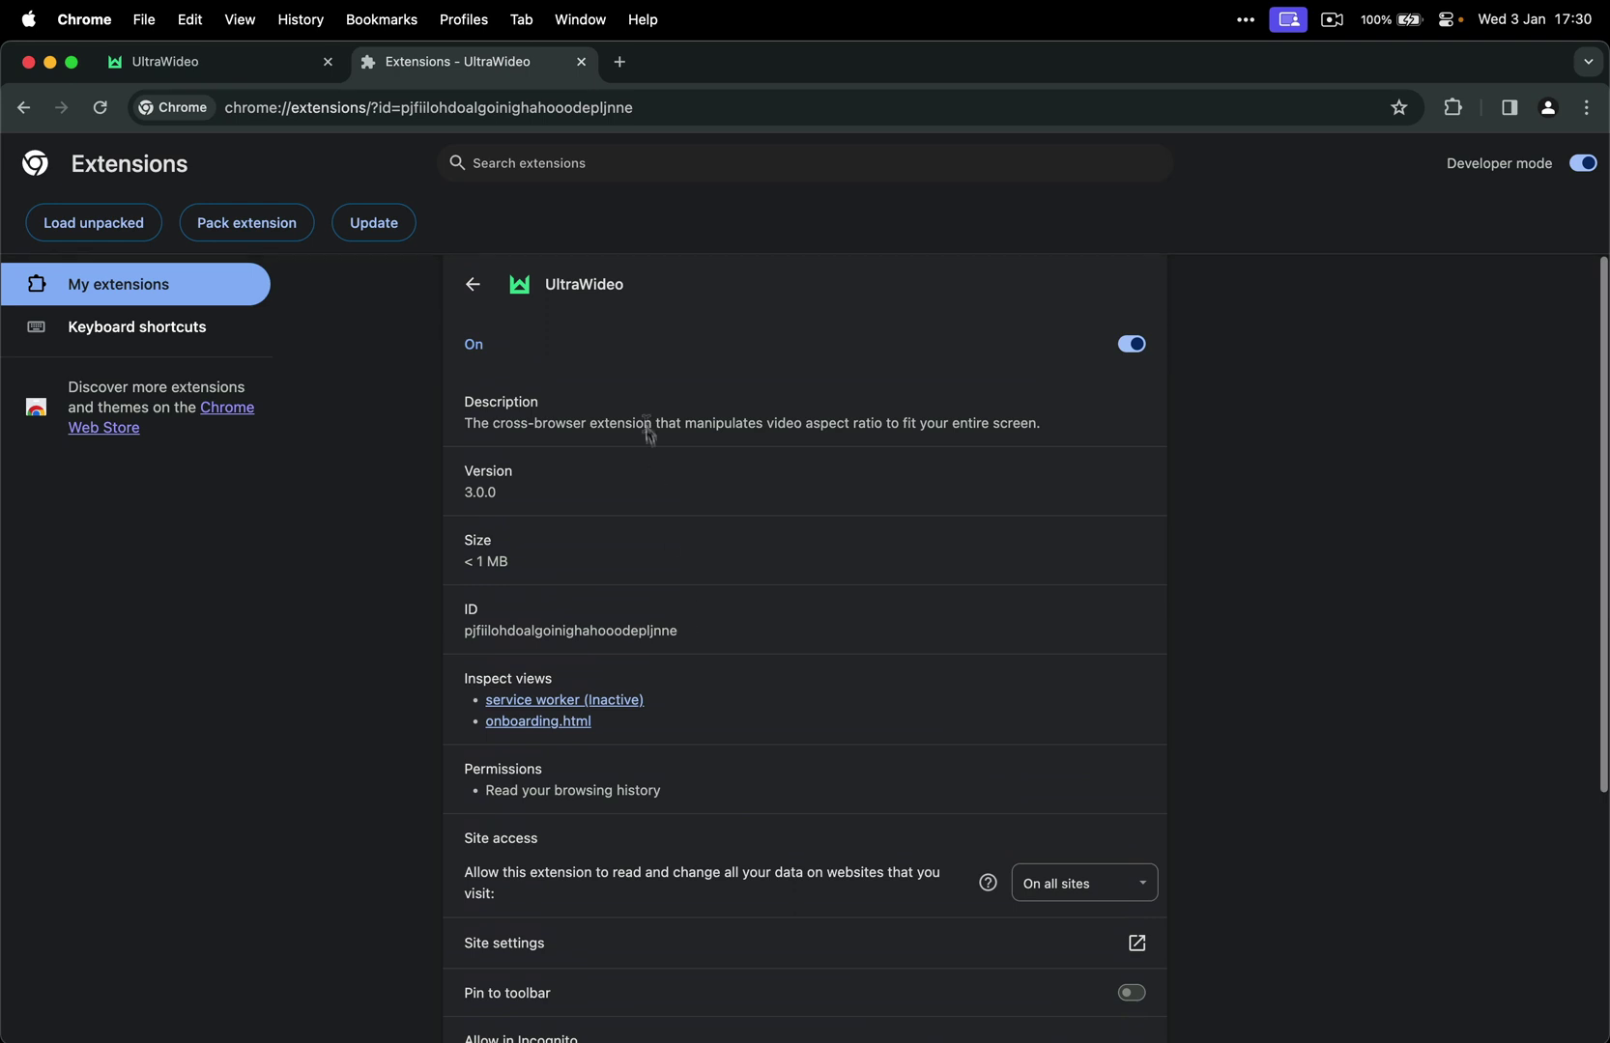
pyautogui.click(471, 286)
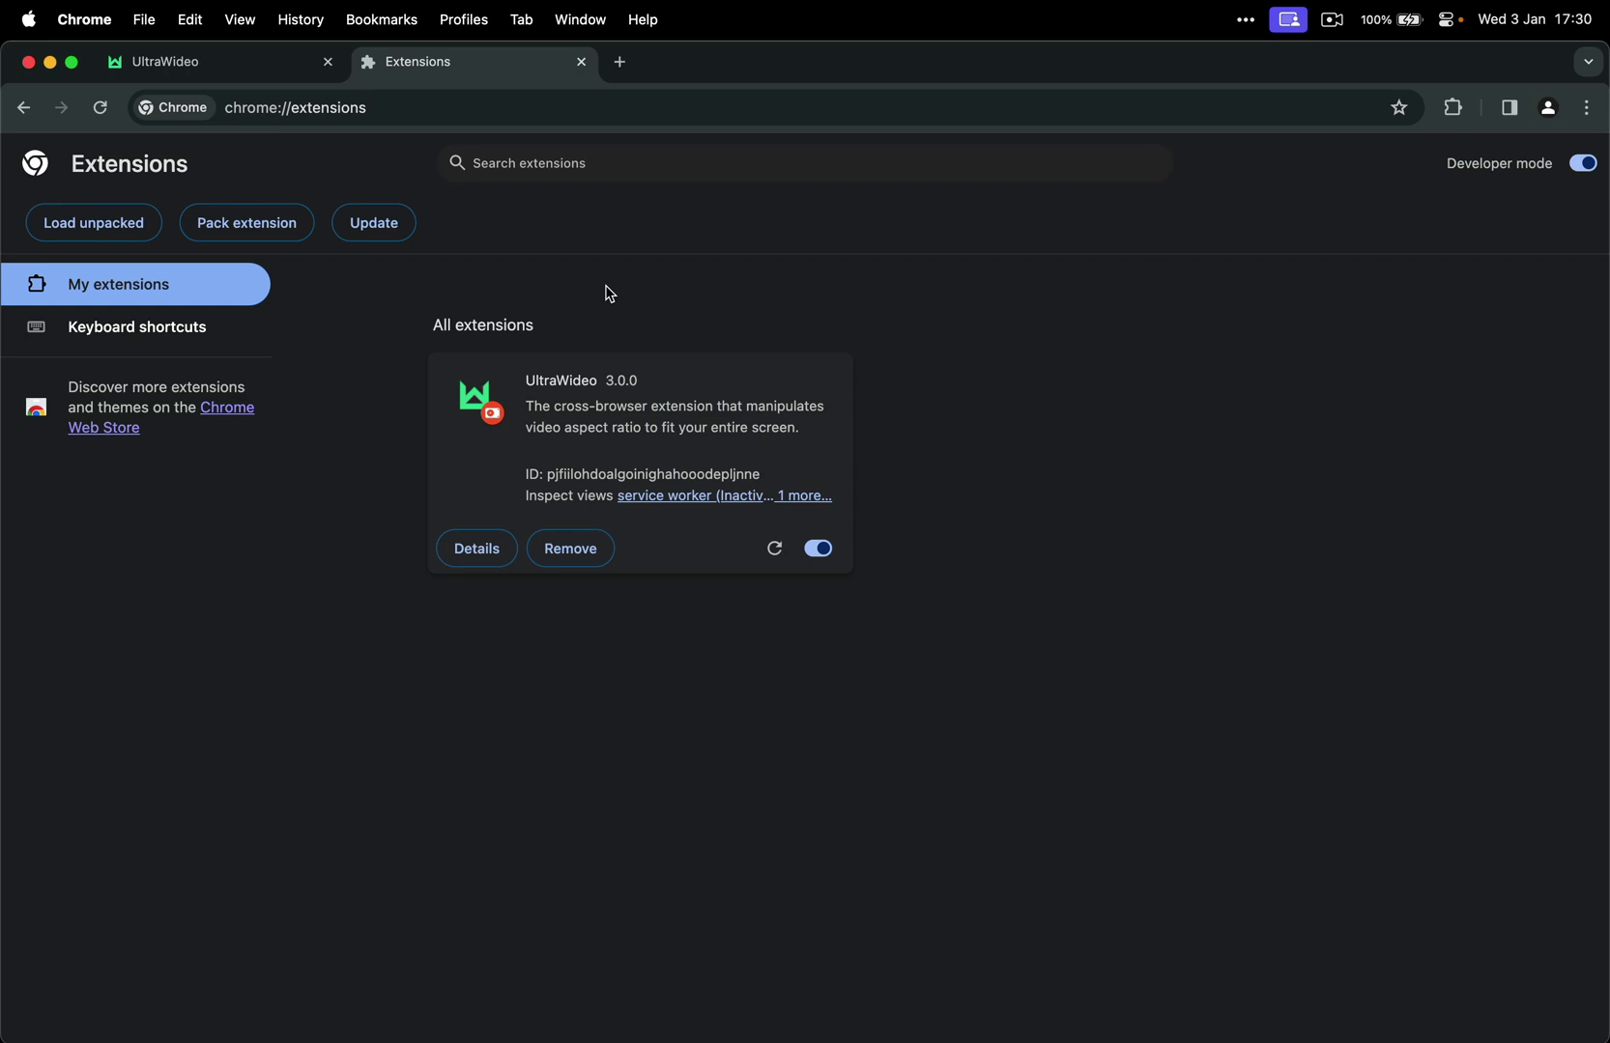
pyautogui.press('super+Tab')
pyautogui.press('super+Tab')
pyautogui.press('super+Tab')
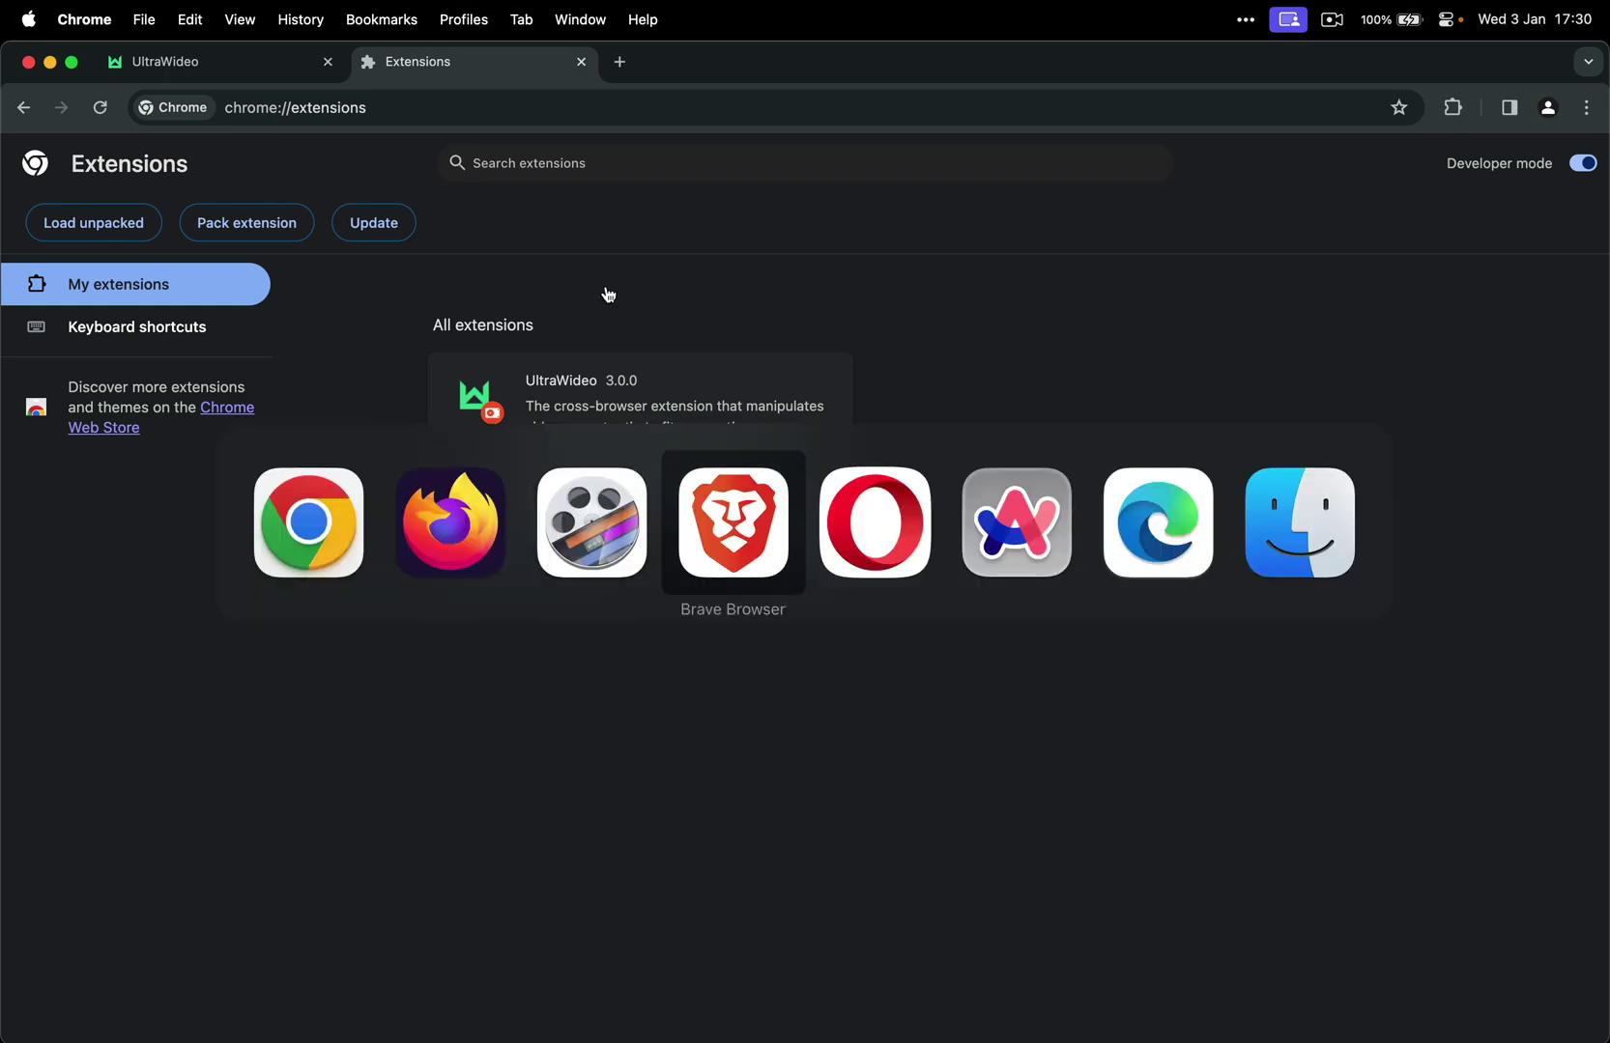
# - Open UltraWideo's extension details in Brave and highlight its Site access section
pyautogui.click(1397, 101)
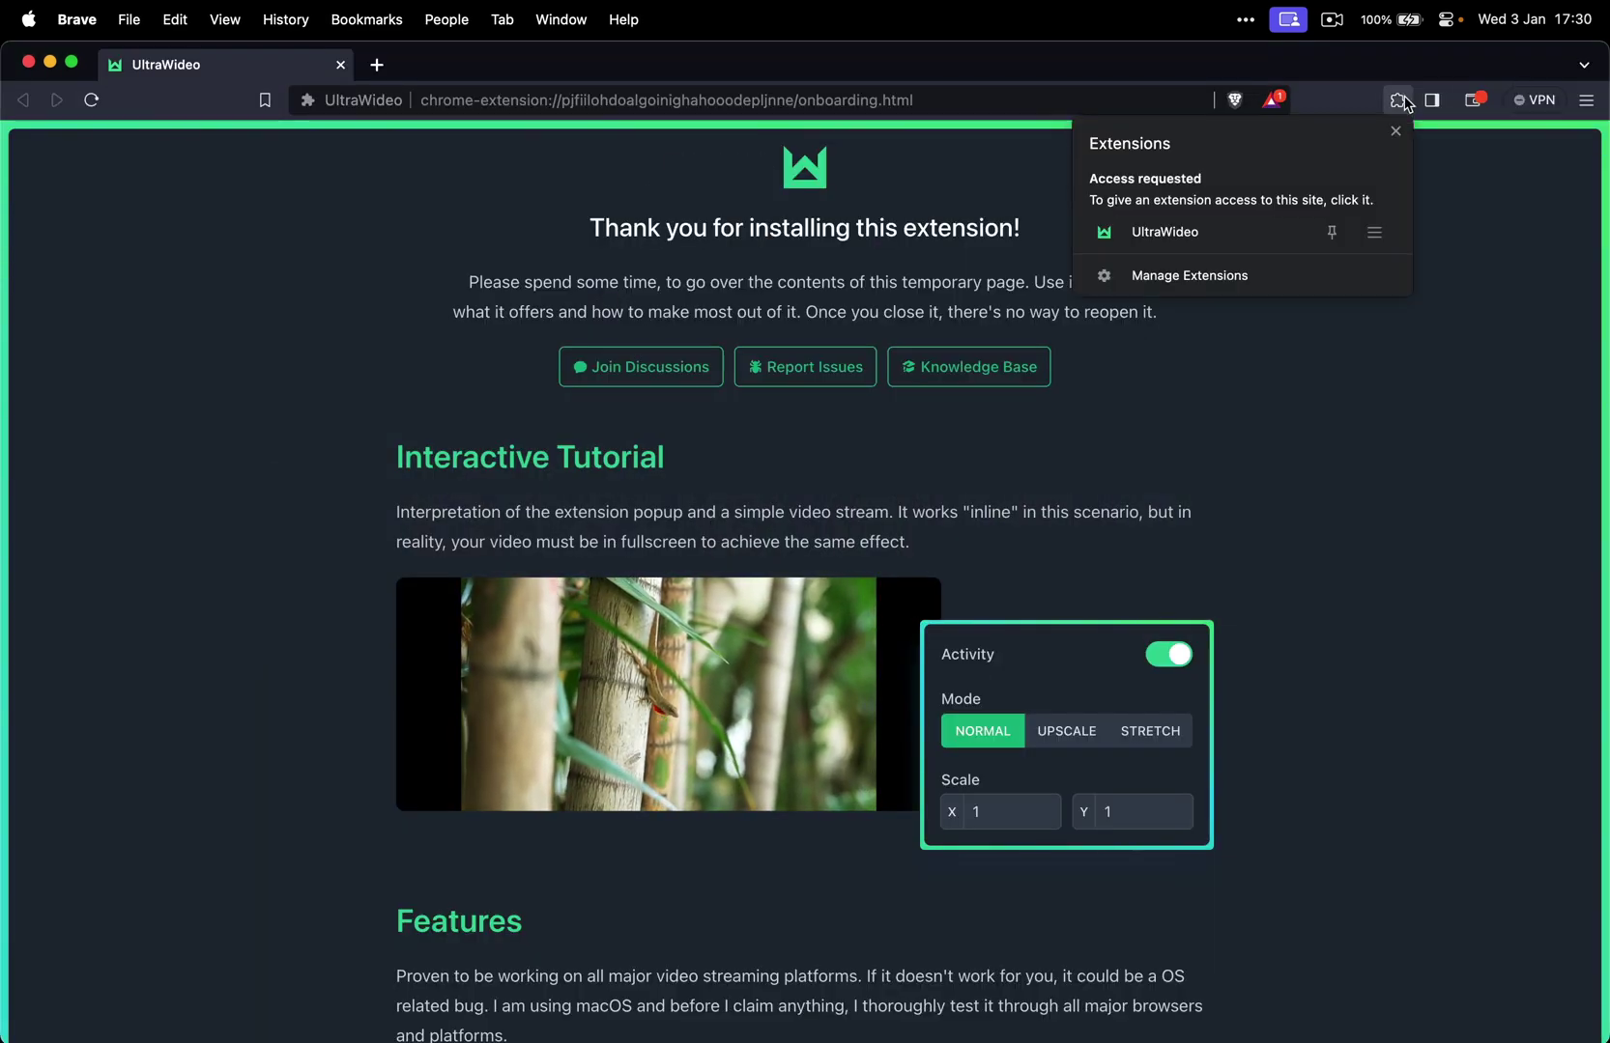
pyautogui.click(1379, 233)
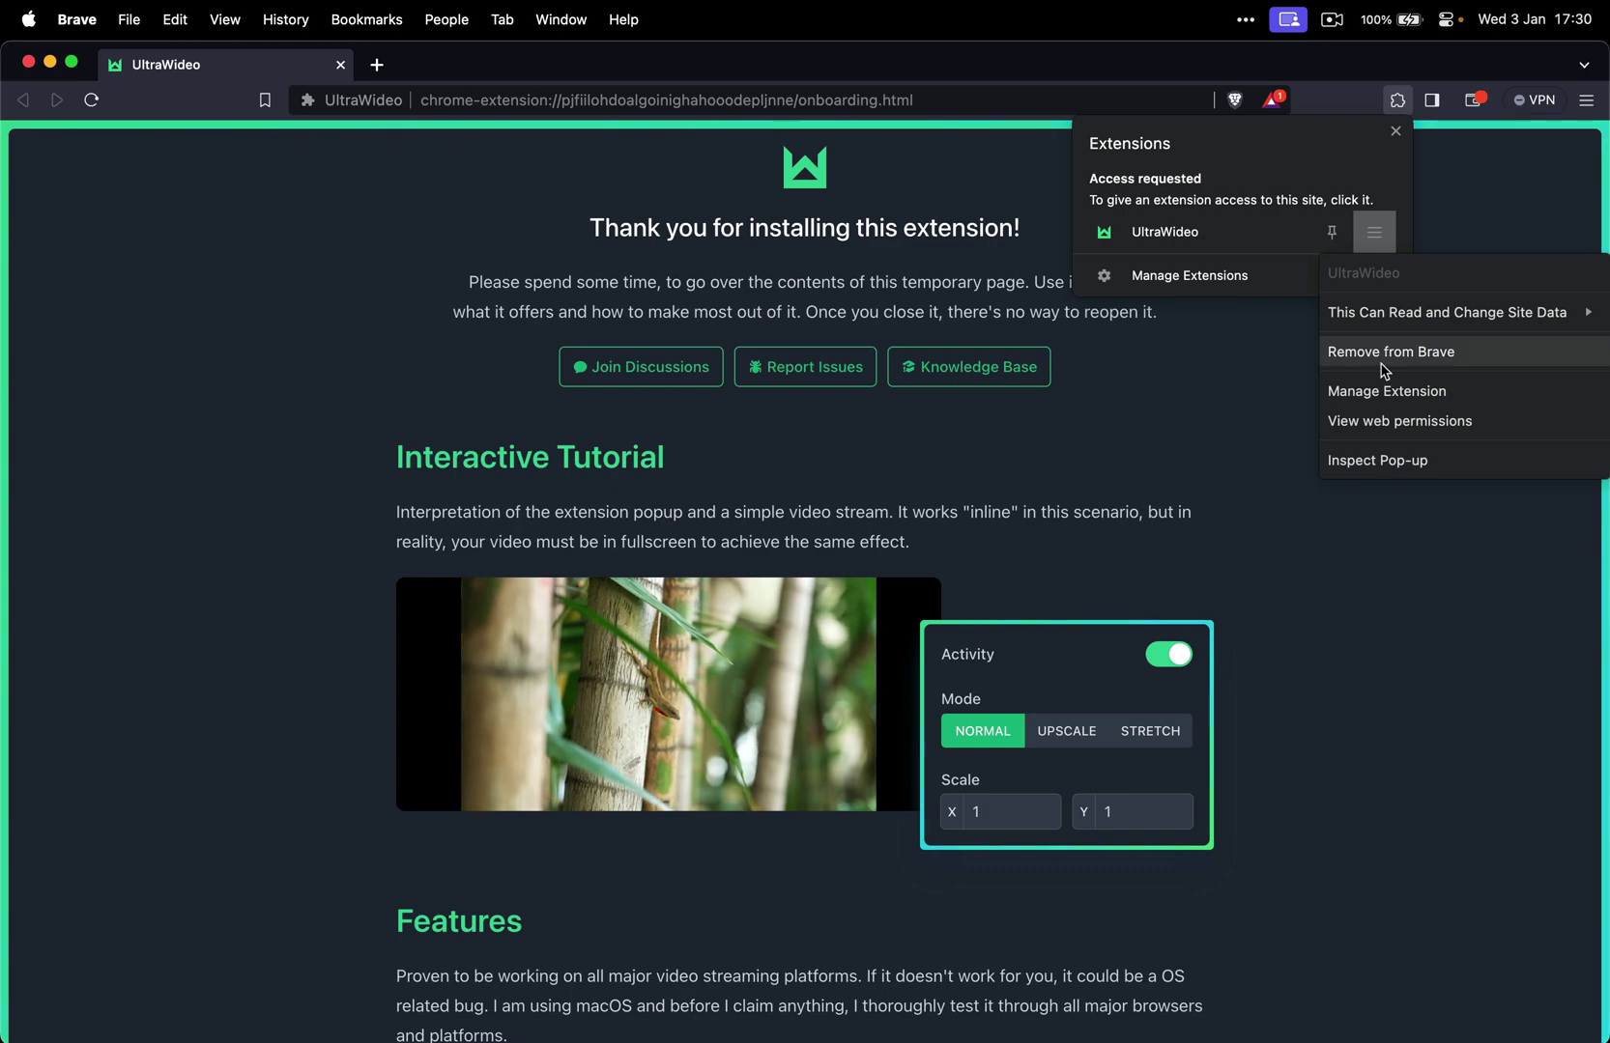
pyautogui.click(1350, 392)
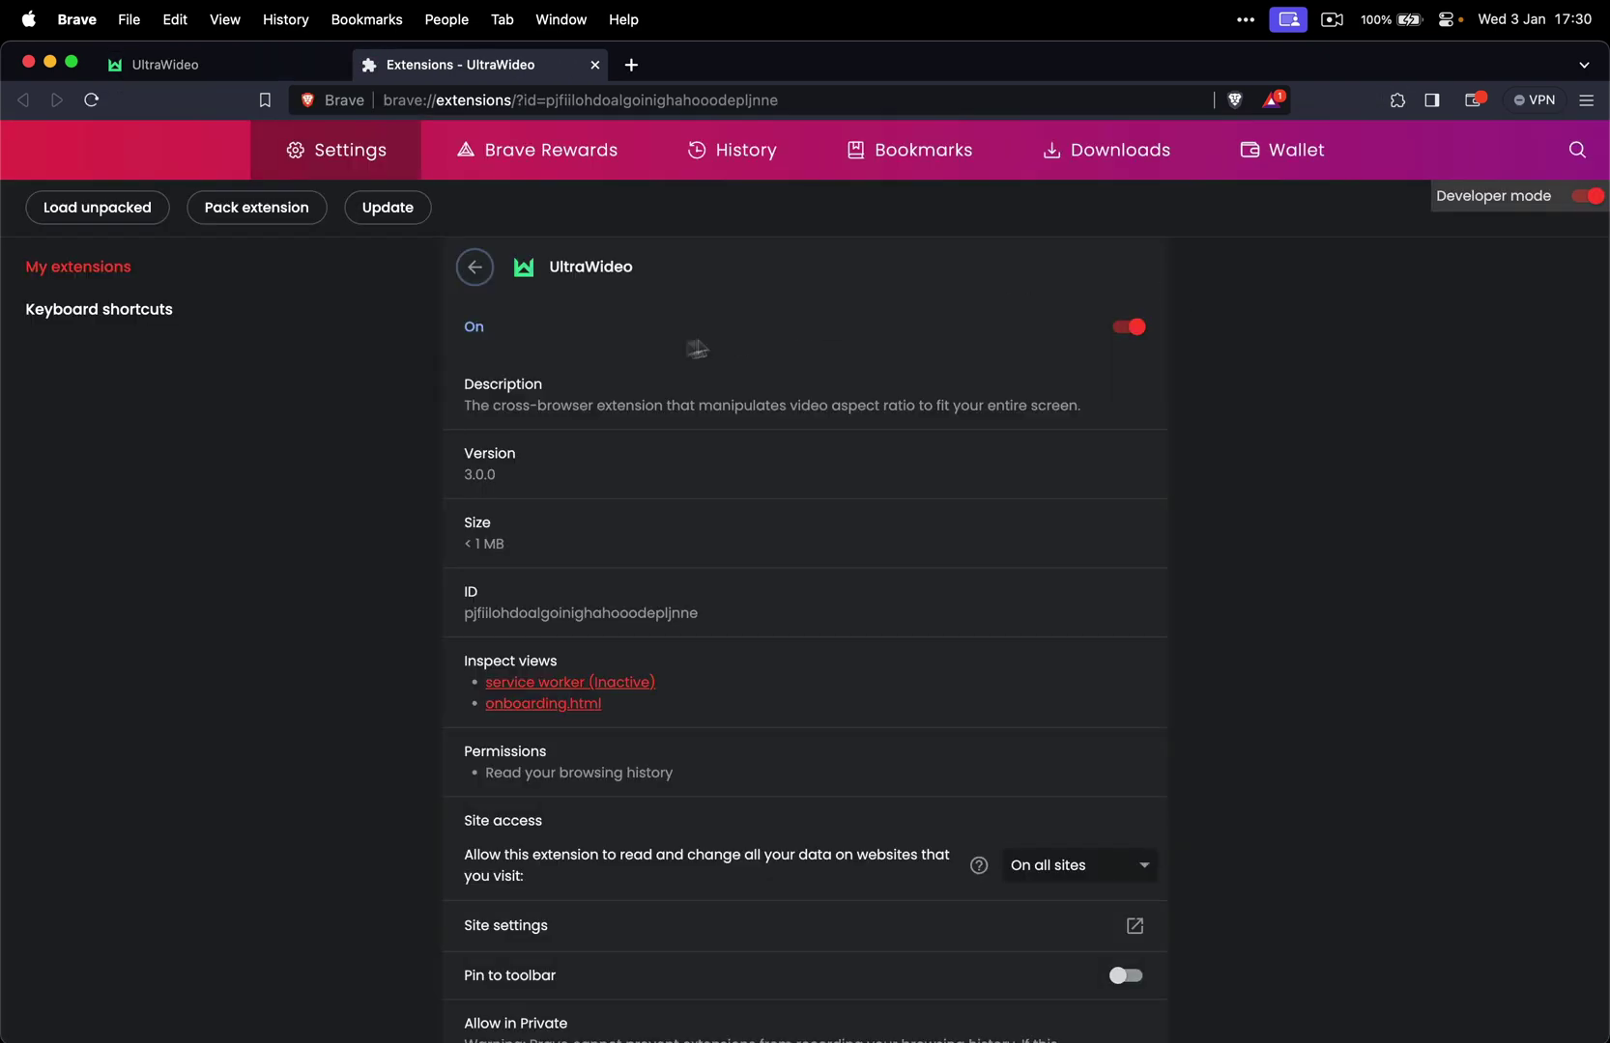
pyautogui.scroll(-2, 541, 404)
pyautogui.moveTo(474, 717); pyautogui.dragTo(686, 715)
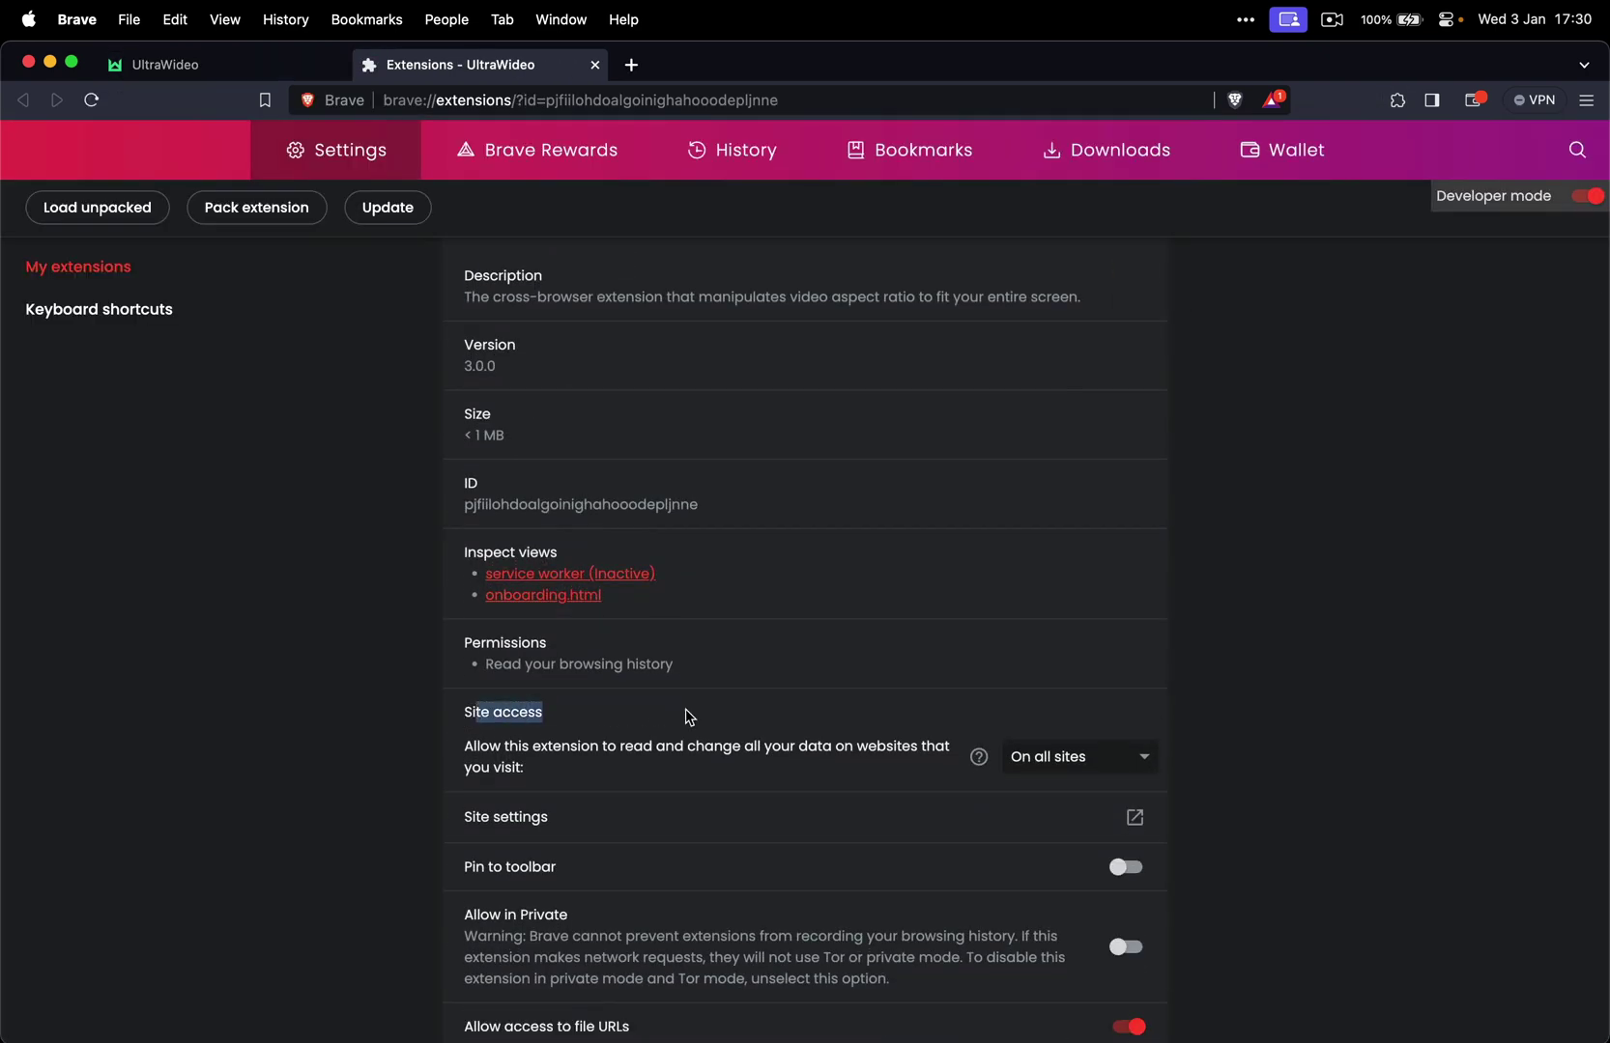
# - View UltraWideo's keyboard shortcuts, close Brave's extensions tab, and switch to Opera
pyautogui.click(131, 321)
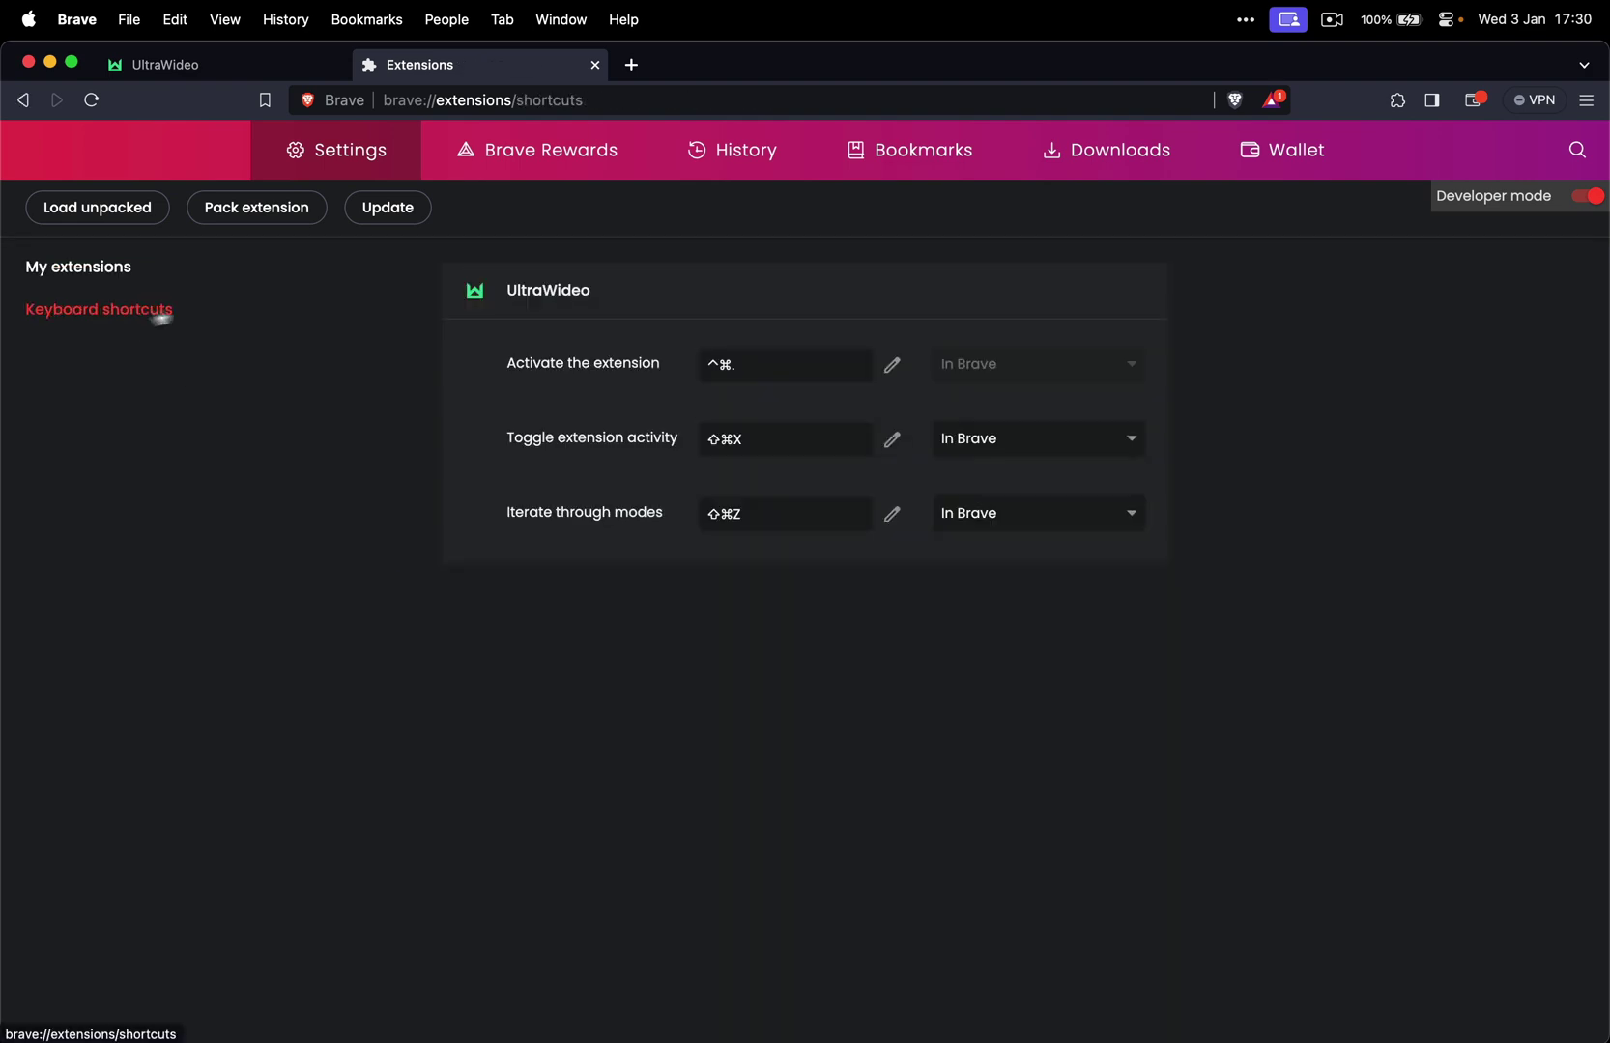
pyautogui.click(595, 64)
pyautogui.press('super+Tab')
pyautogui.press('super+Tab')
pyautogui.press('super+Tab')
pyautogui.press('super+Tab')
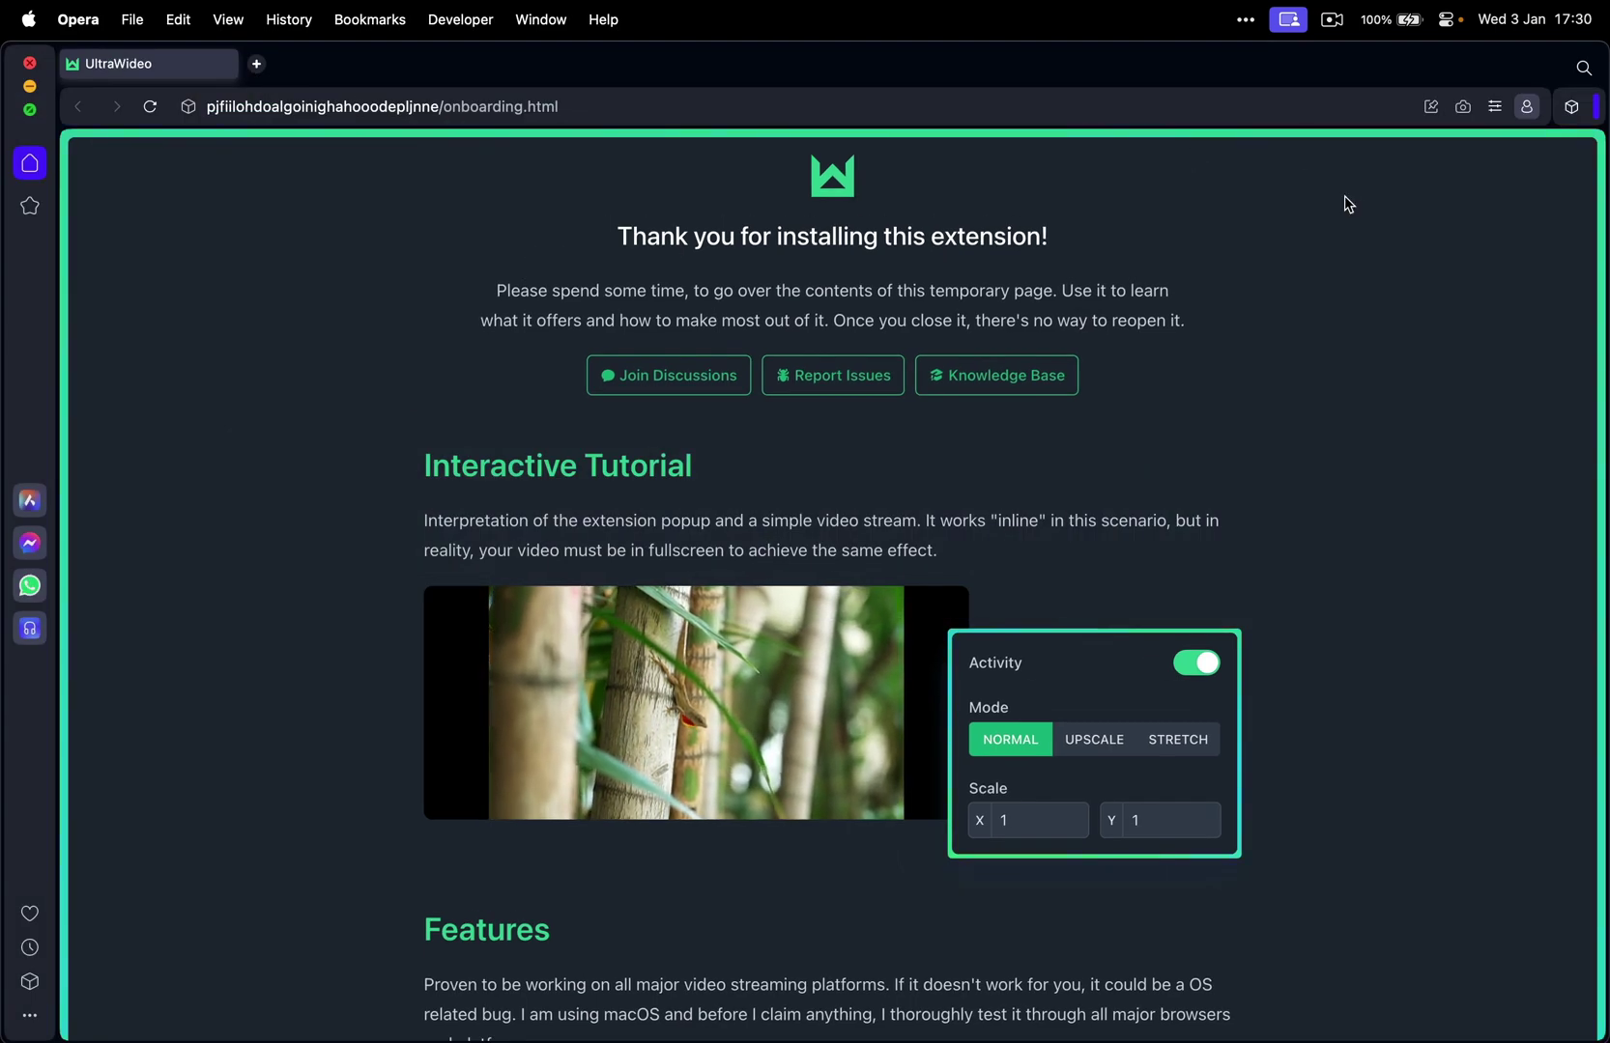
# - Open UltraWideo's extension details in Opera and select its Site access section
pyautogui.click(1571, 107)
pyautogui.click(1538, 261)
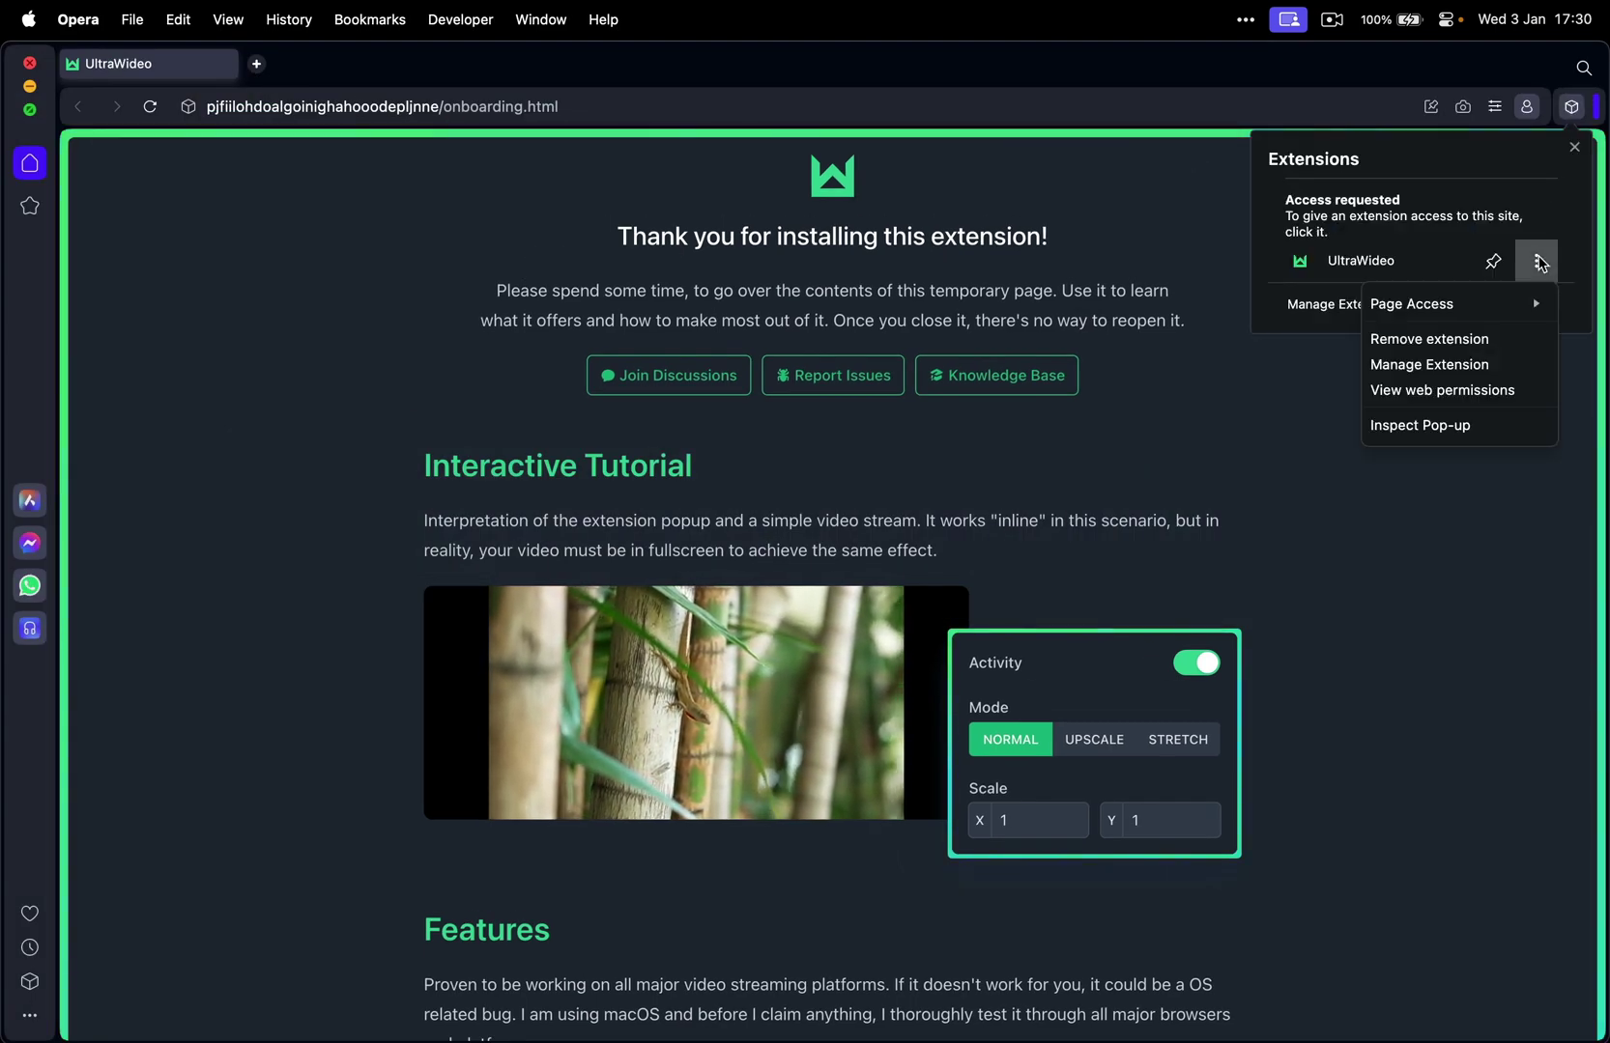
pyautogui.click(1477, 364)
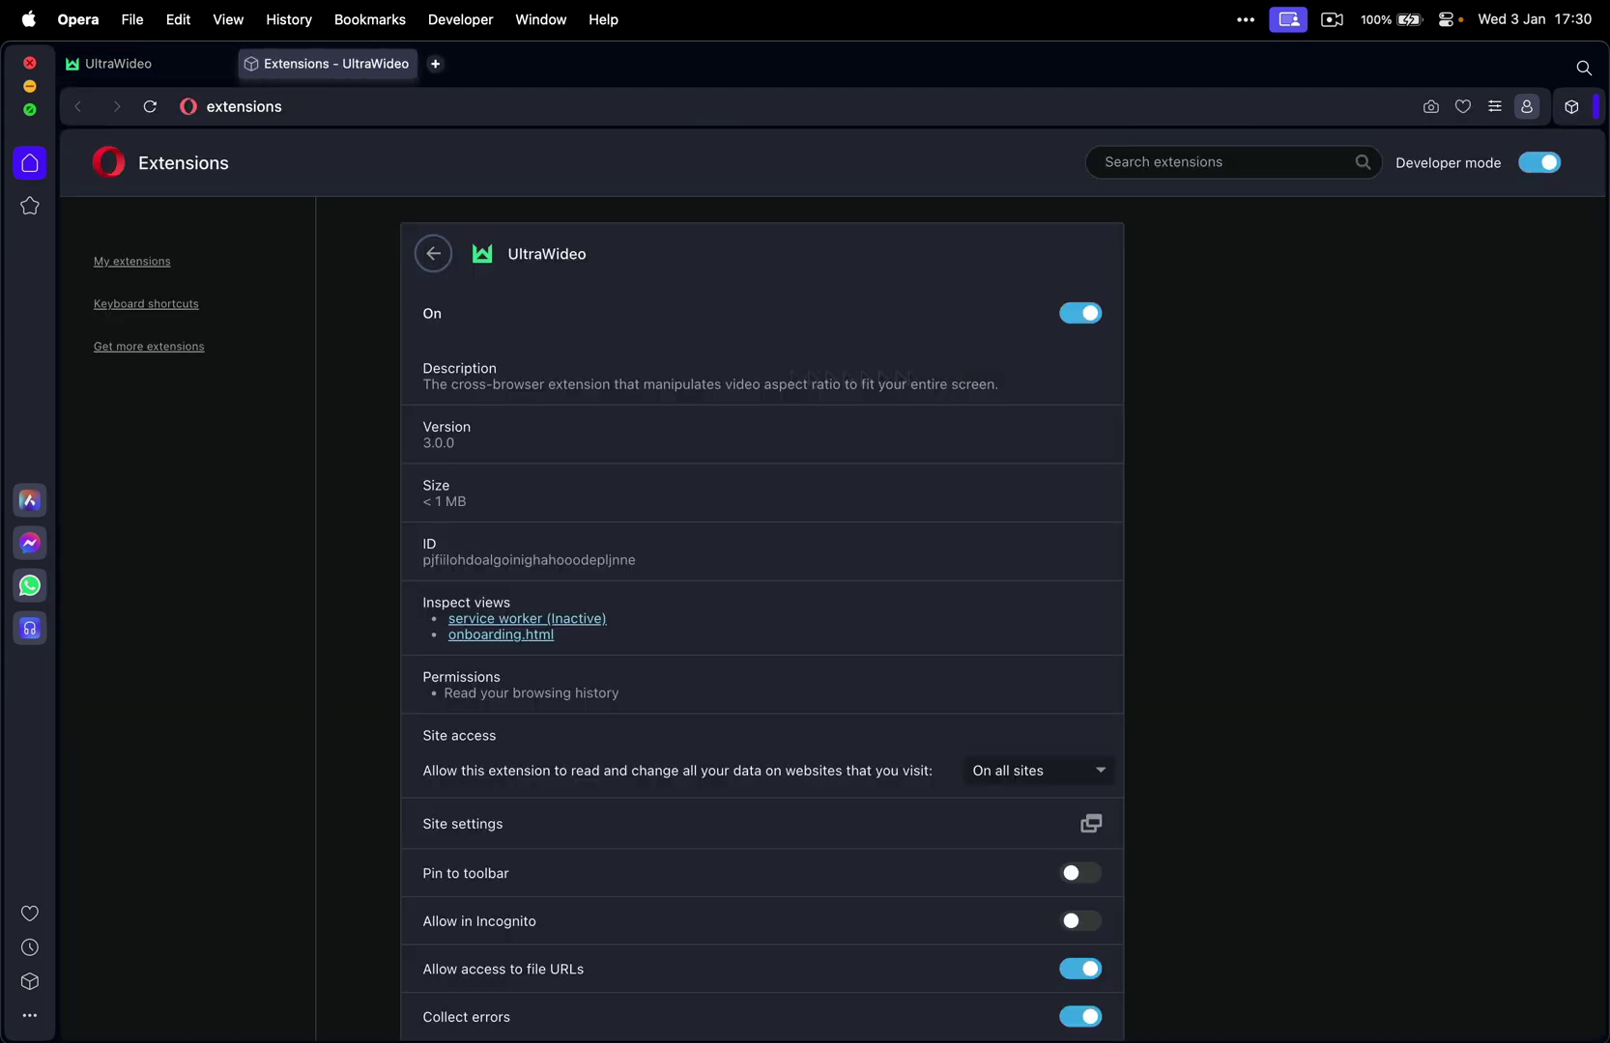
pyautogui.scroll(-3, 560, 647)
pyautogui.moveTo(431, 583); pyautogui.dragTo(927, 604)
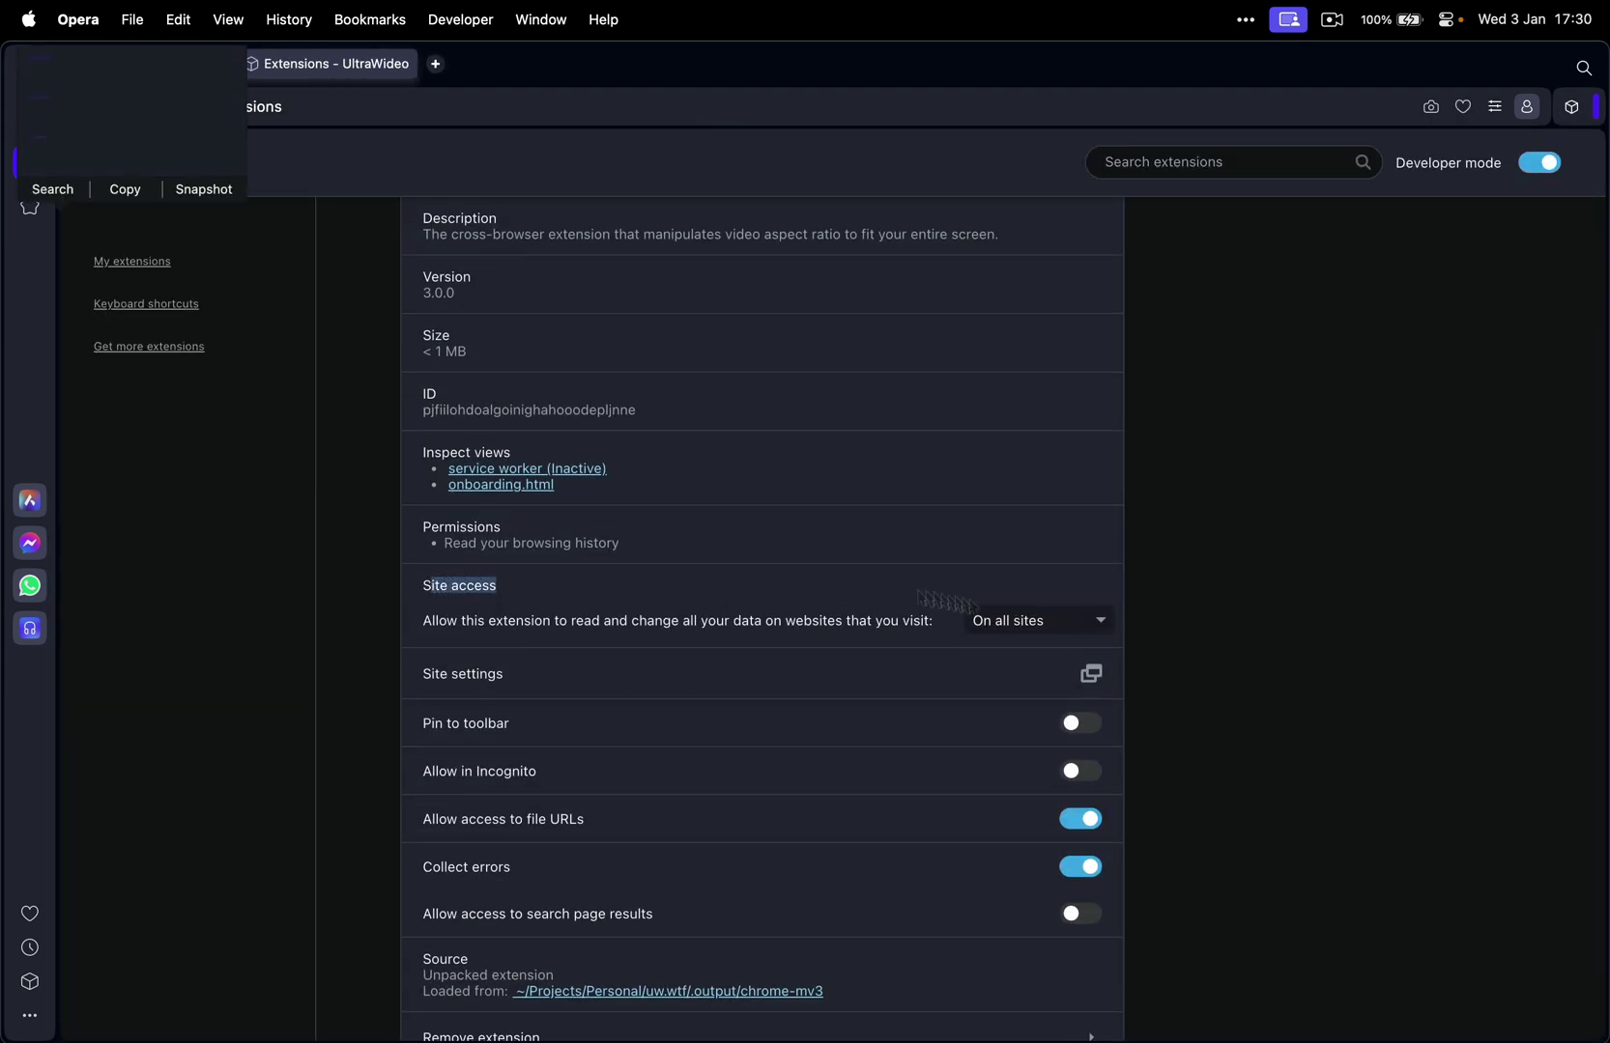
# - Check the extensions' keyboard shortcuts, then close Opera's extensions page
pyautogui.click(161, 311)
pyautogui.scroll(1, 850, 333)
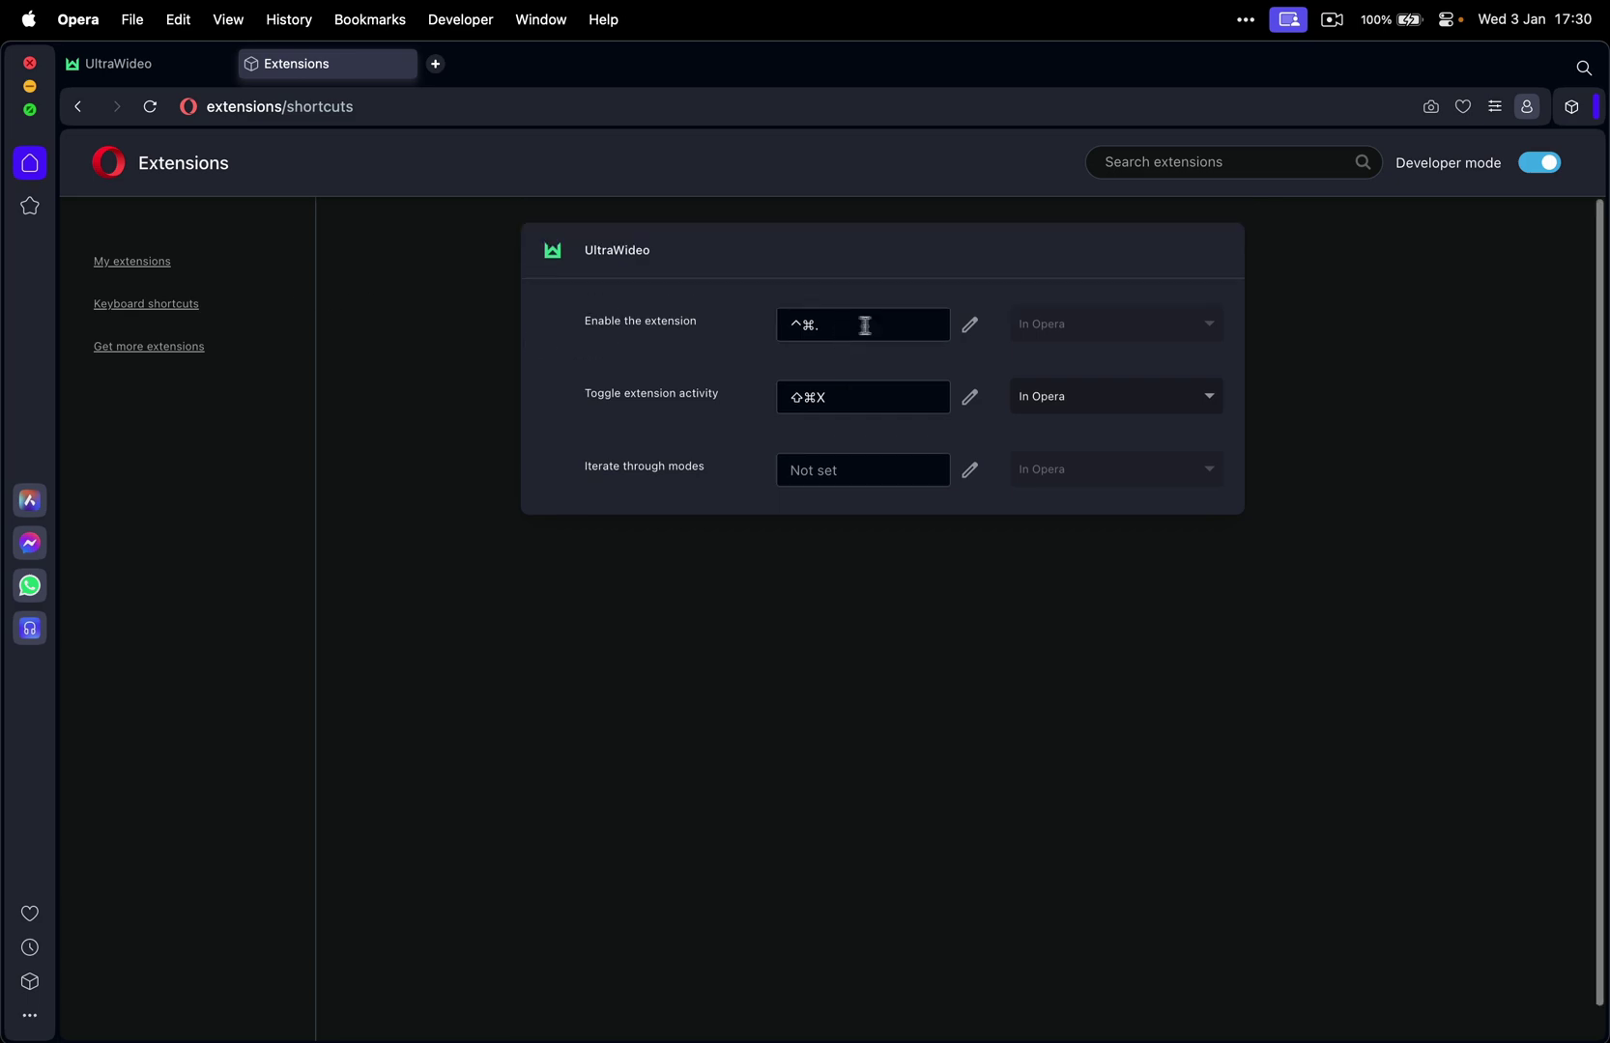
pyautogui.click(403, 64)
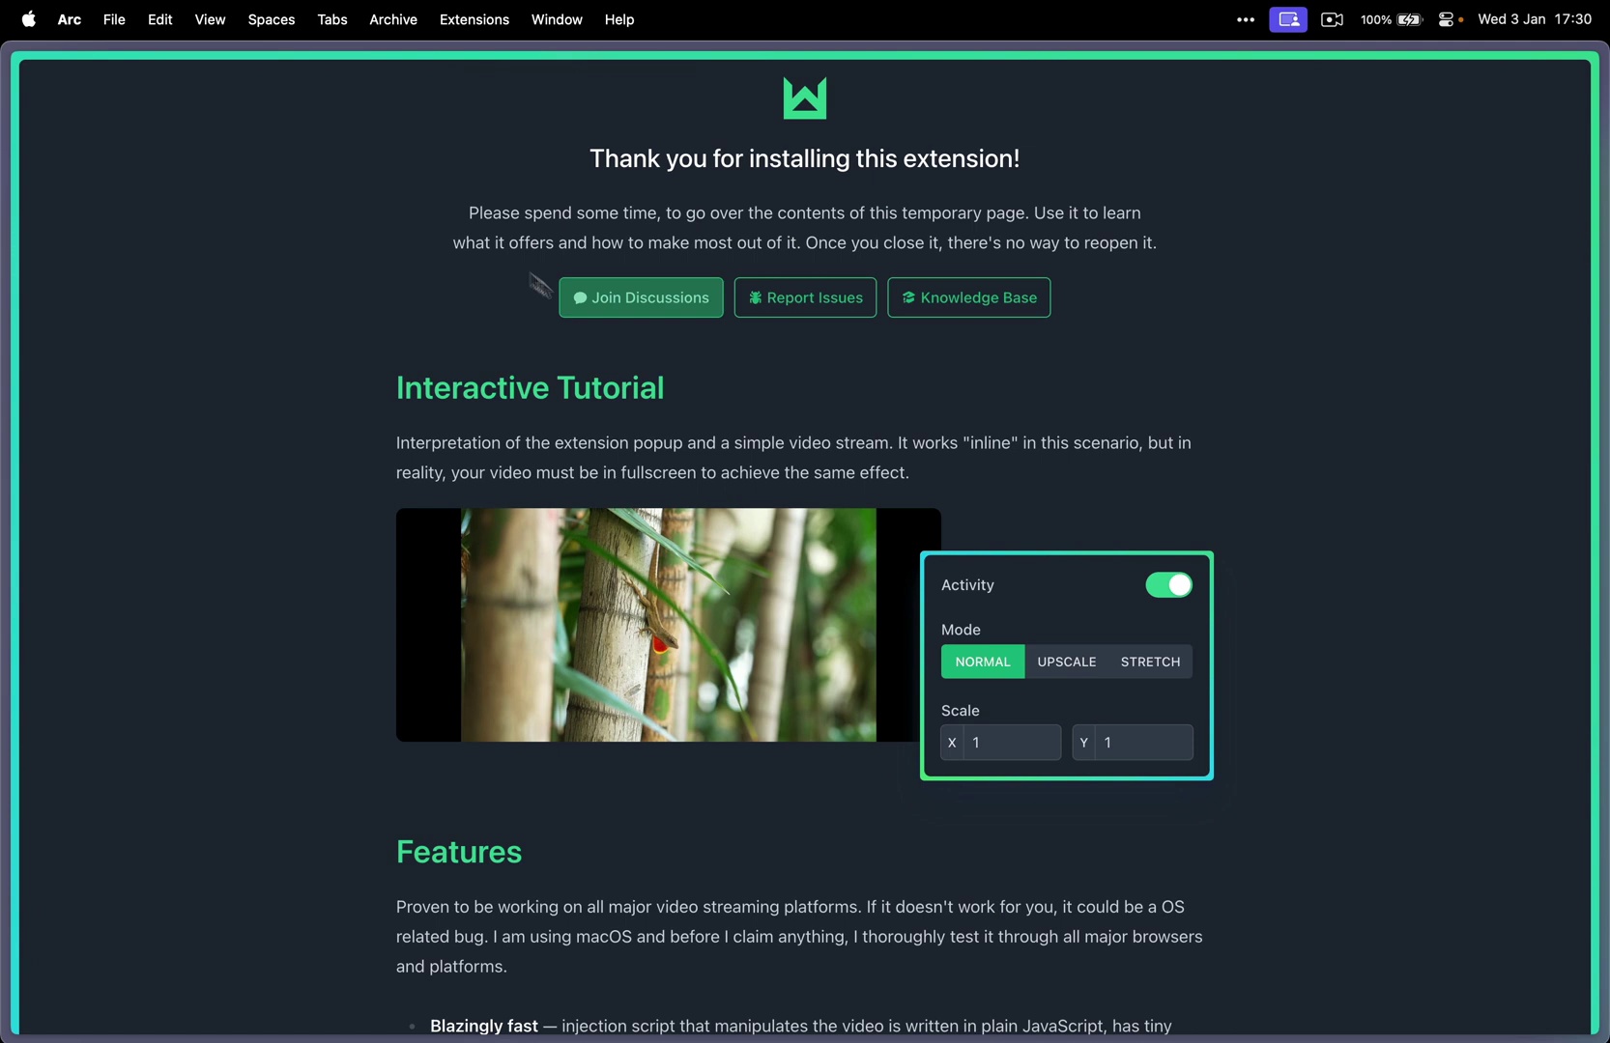
# - Reach UltraWideo's details in Arc via site controls and Manage Extensions
pyautogui.moveTo(4, 169)
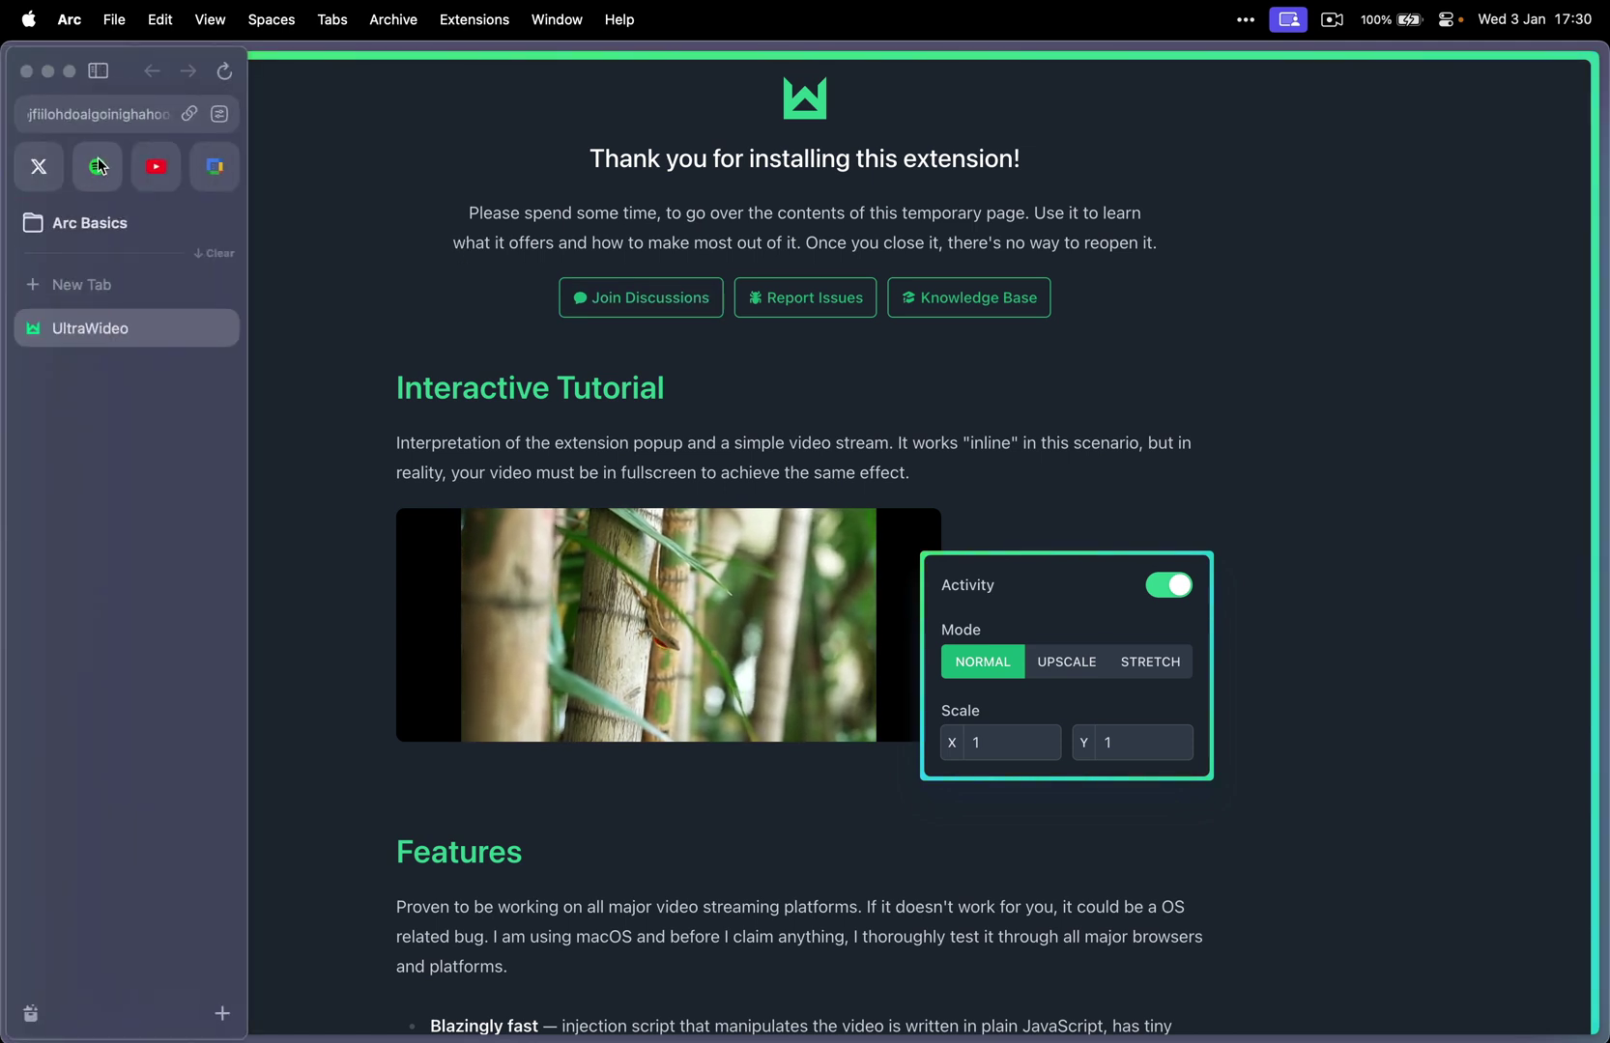
pyautogui.click(219, 115)
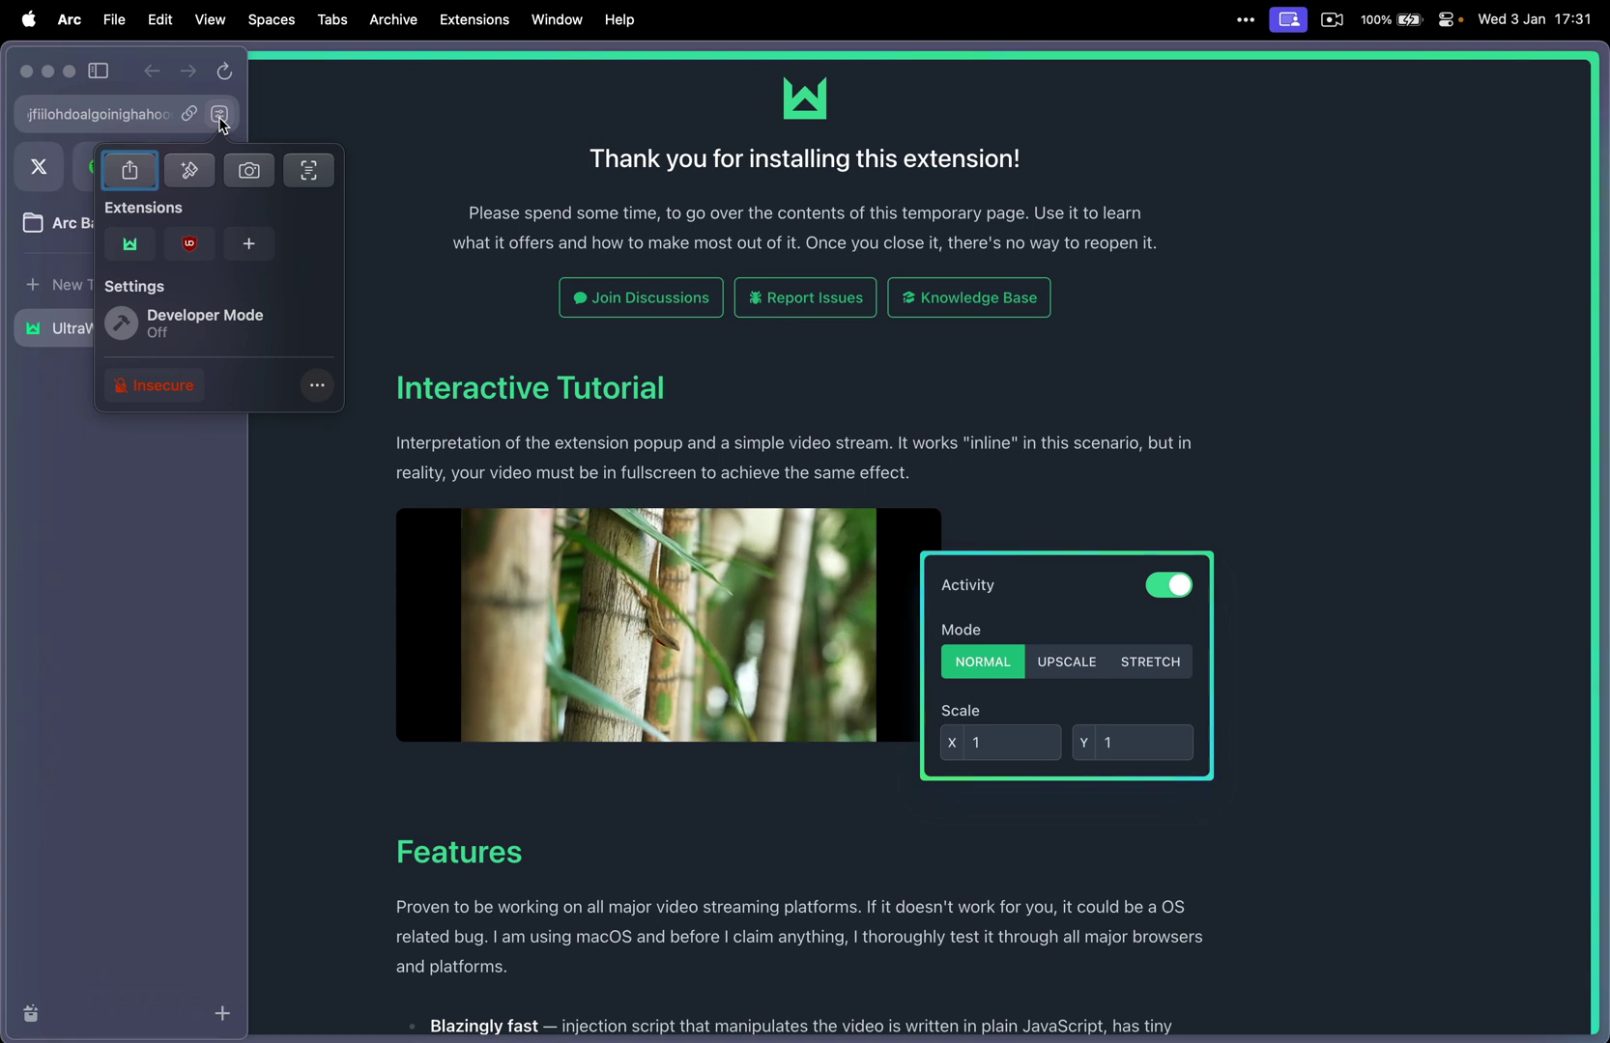
pyautogui.click(315, 385)
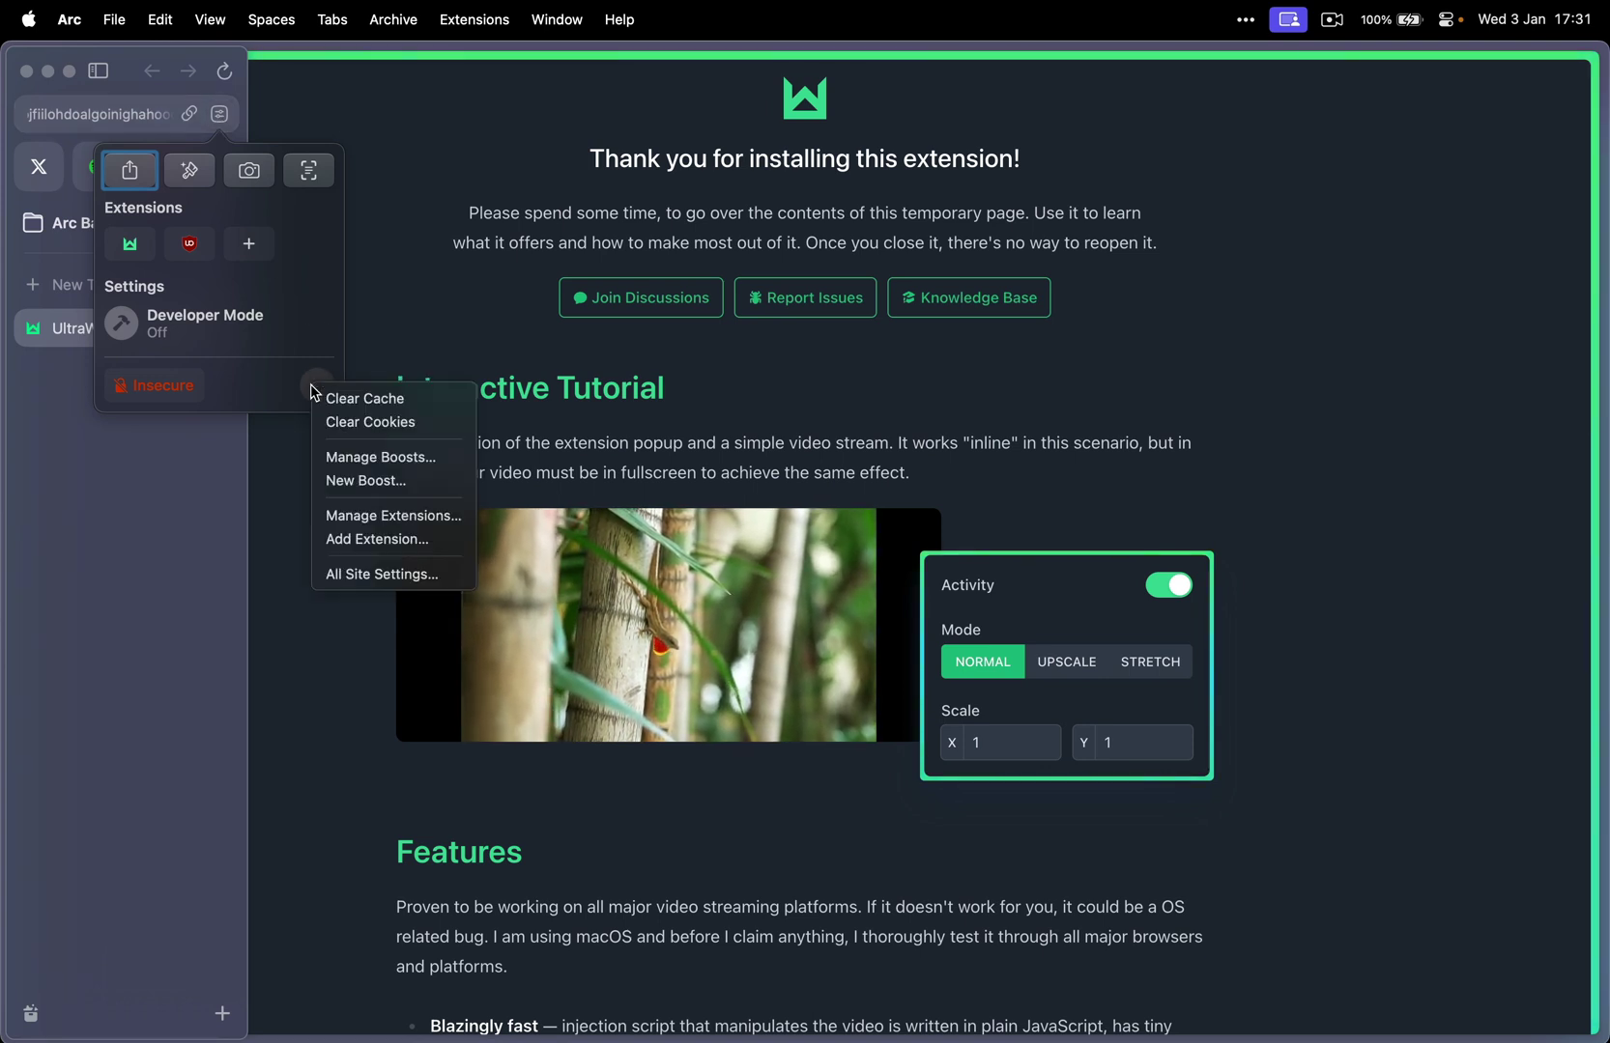
pyautogui.click(365, 515)
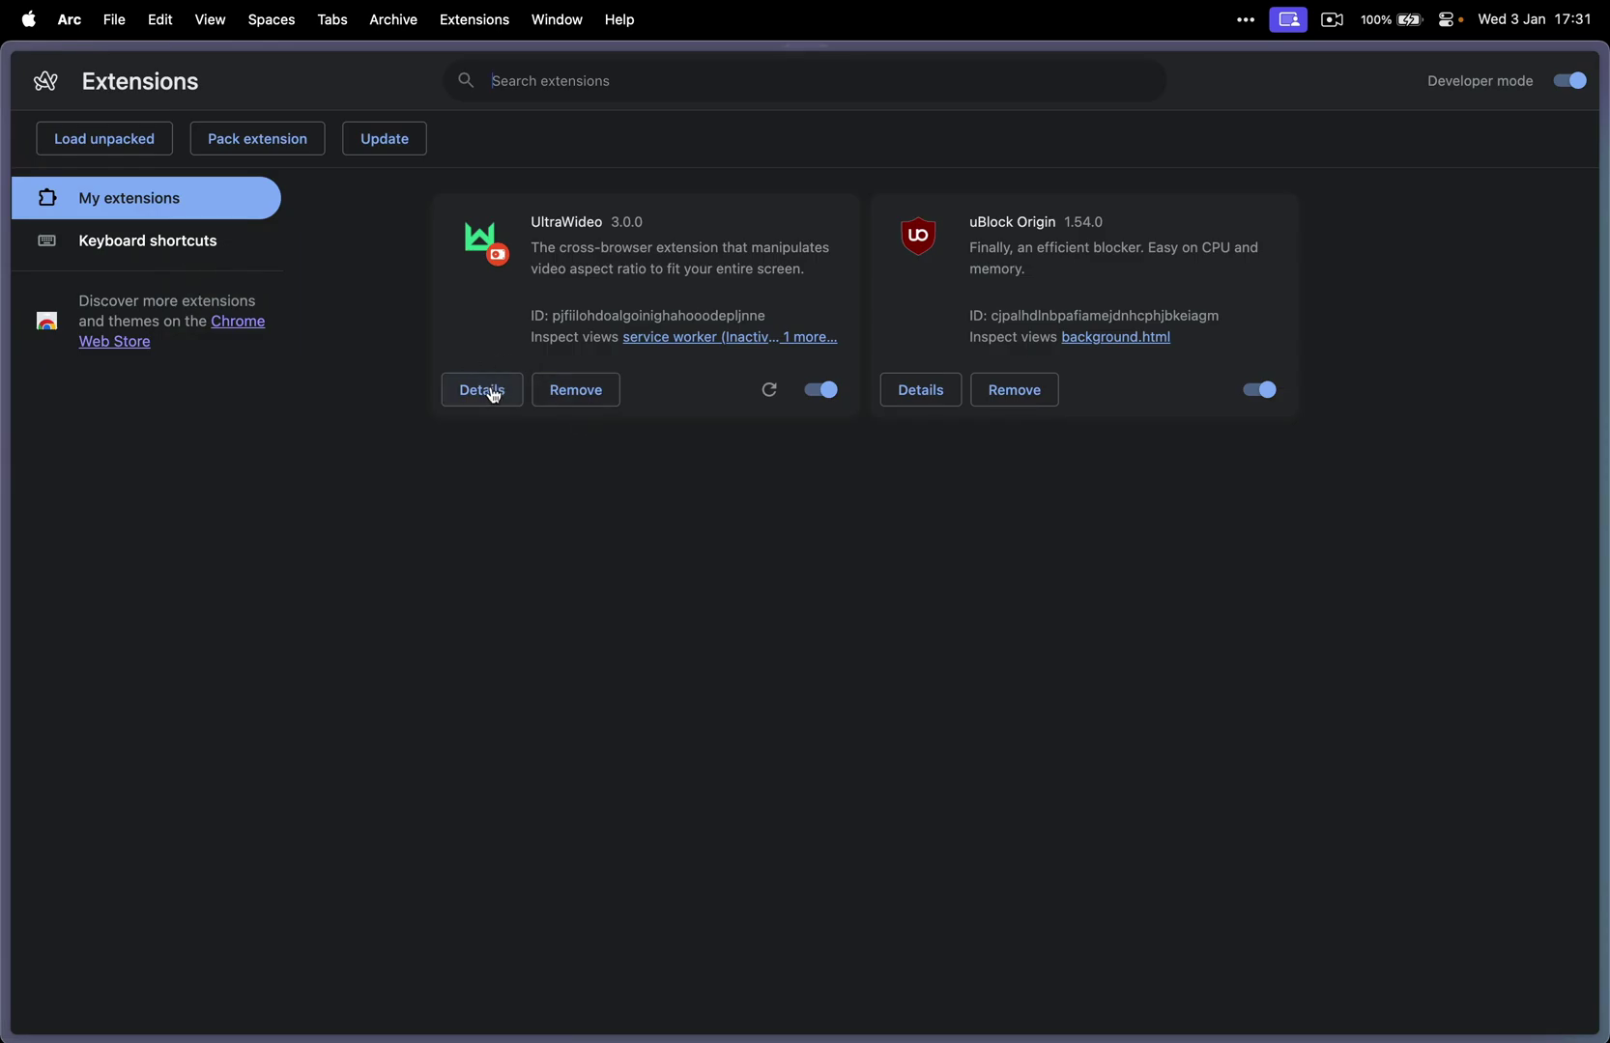
pyautogui.click(491, 393)
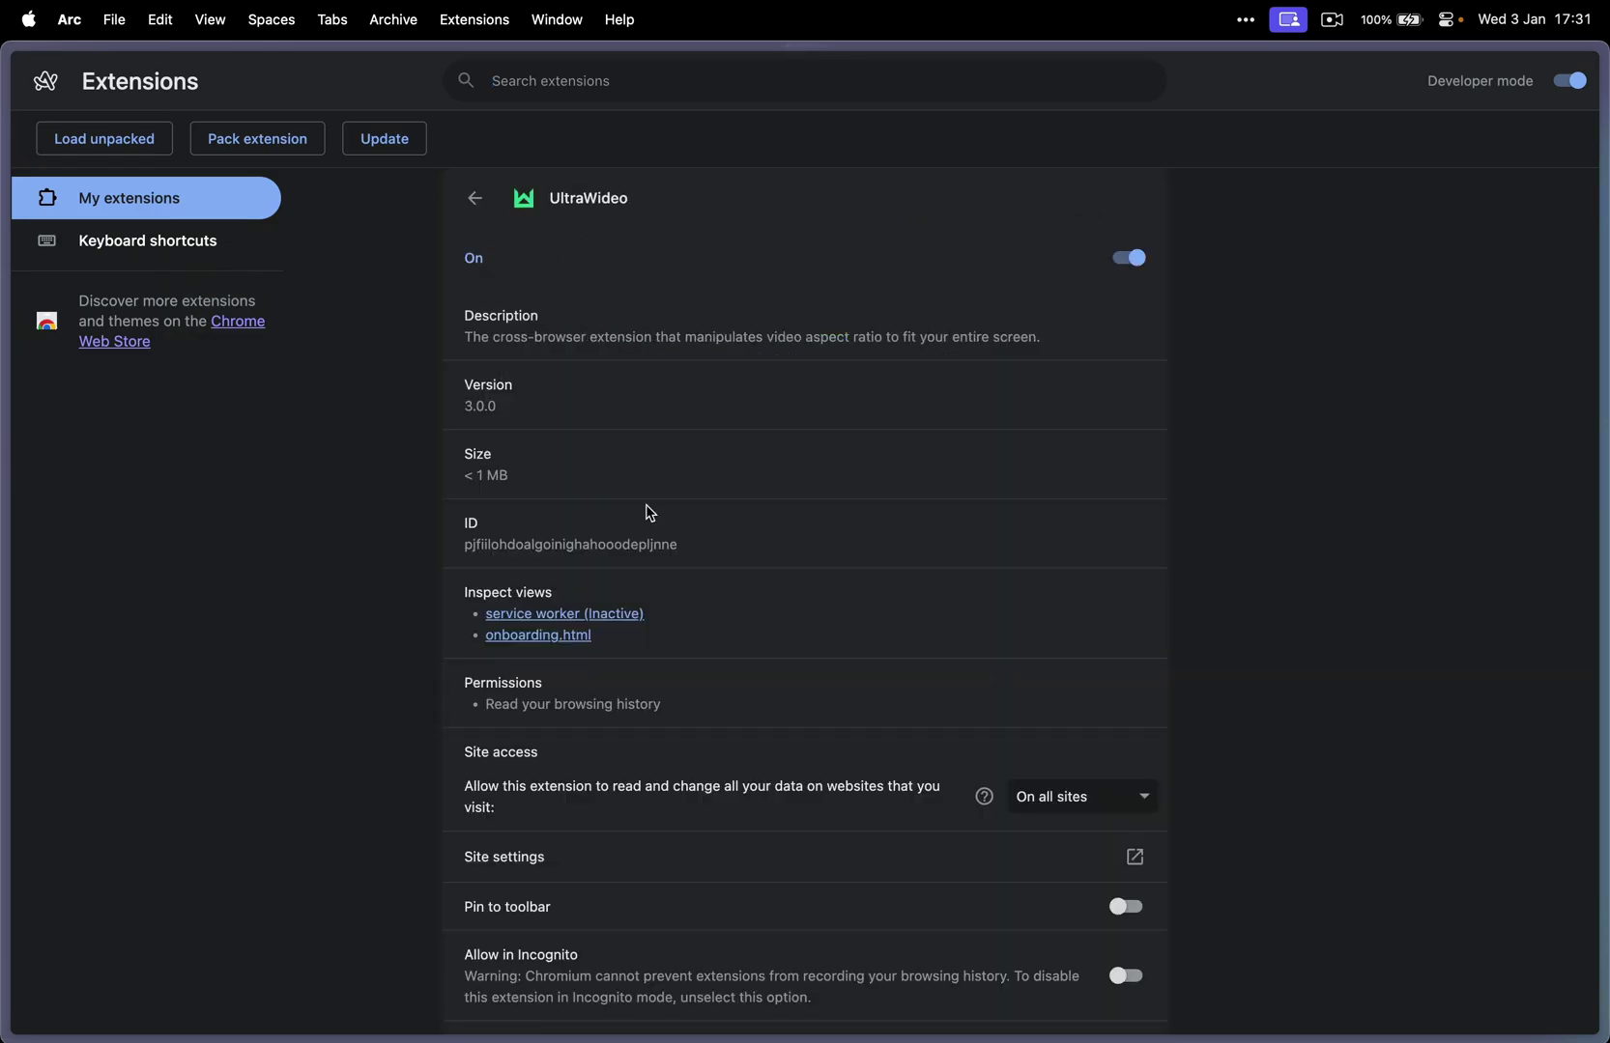
# - Check UltraWideo's permissions and keyboard shortcuts, close the page, and switch to Edge
pyautogui.scroll(-3, 648, 510)
pyautogui.moveTo(466, 548); pyautogui.dragTo(976, 543)
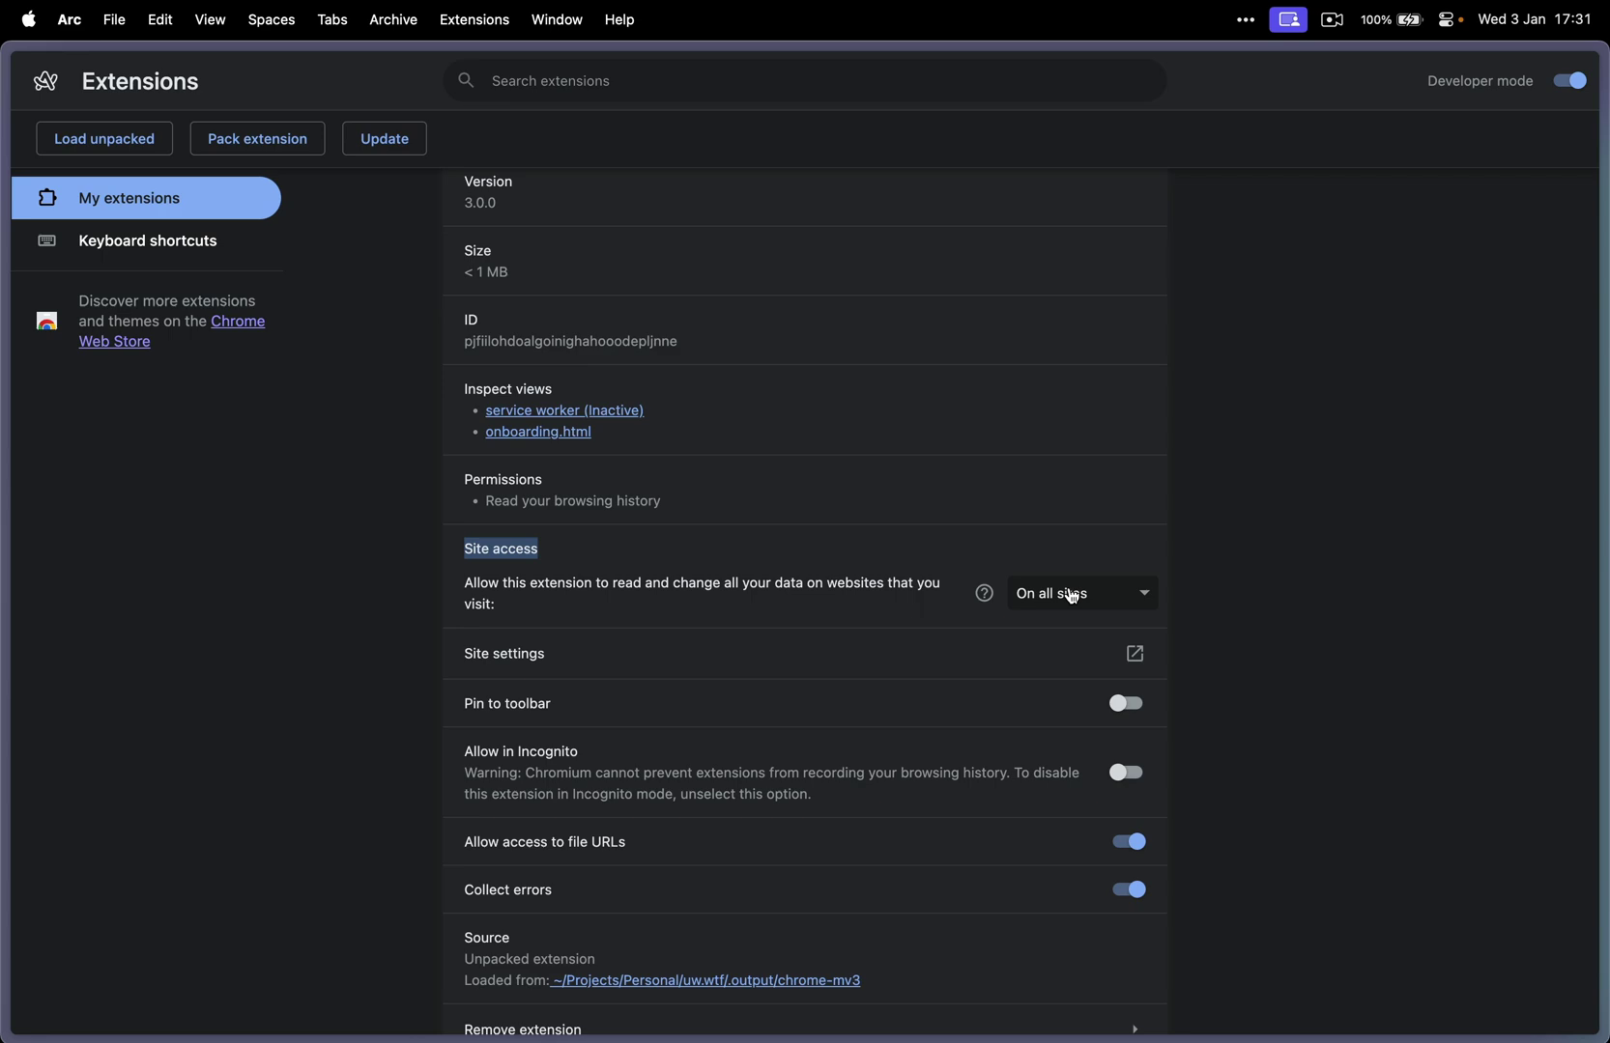
pyautogui.click(148, 255)
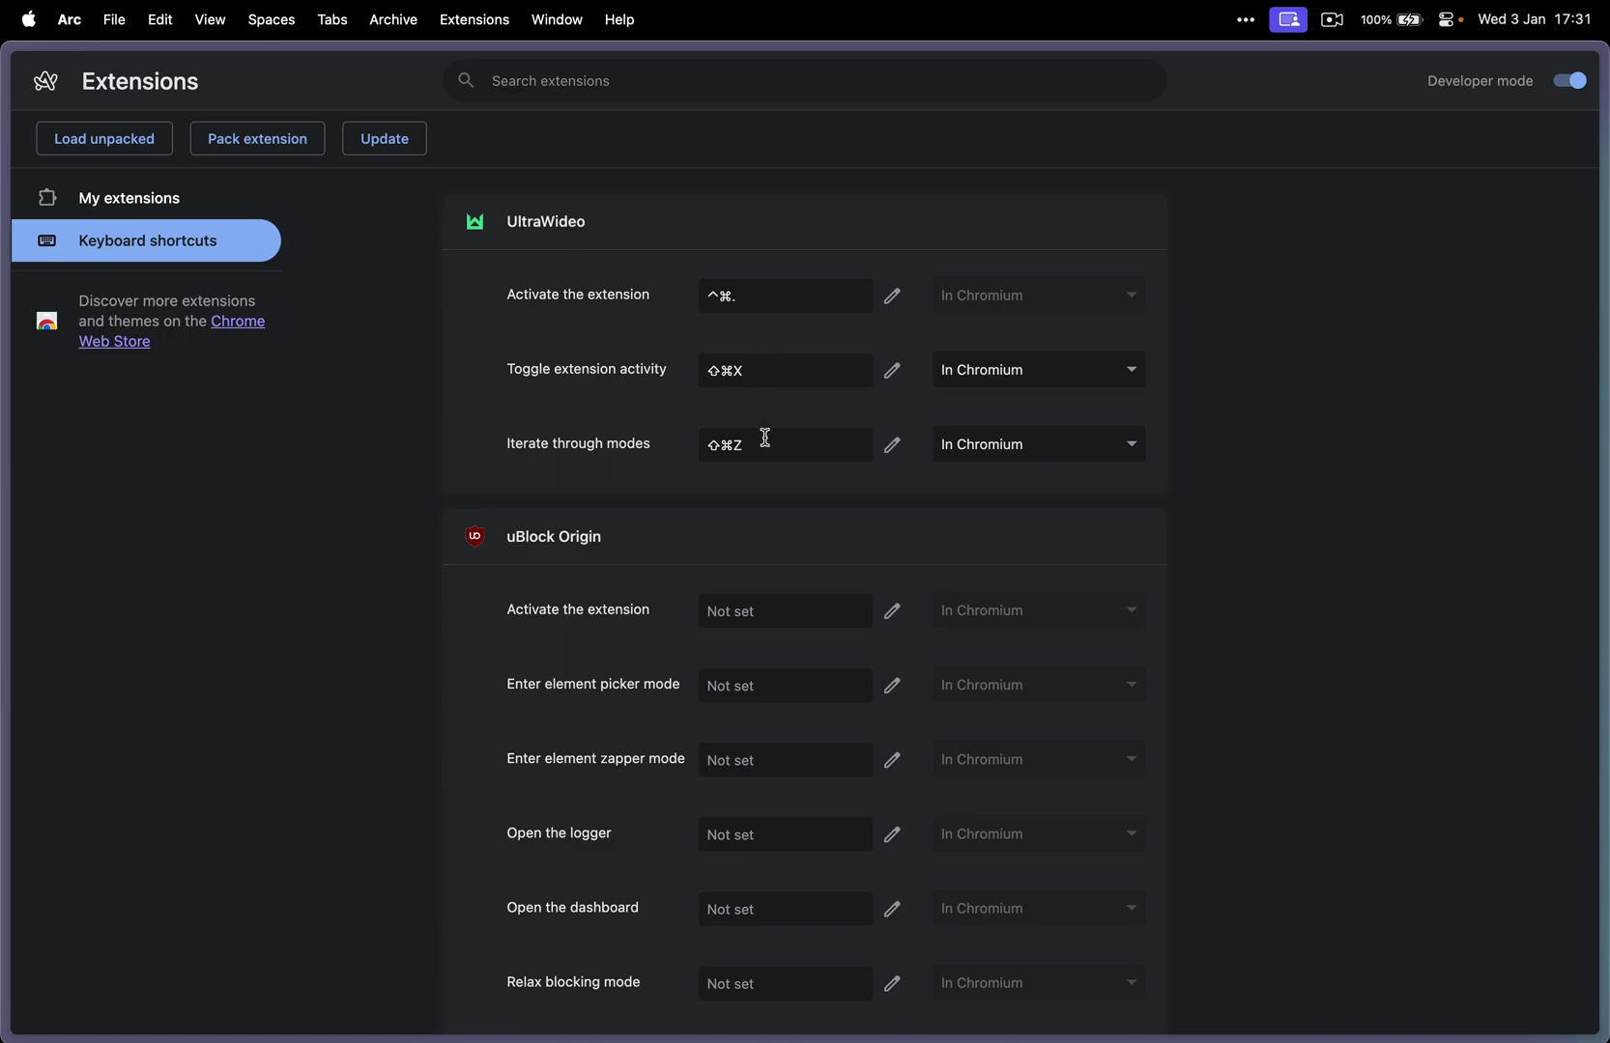
pyautogui.hotkey('ctrl', 'Tab')
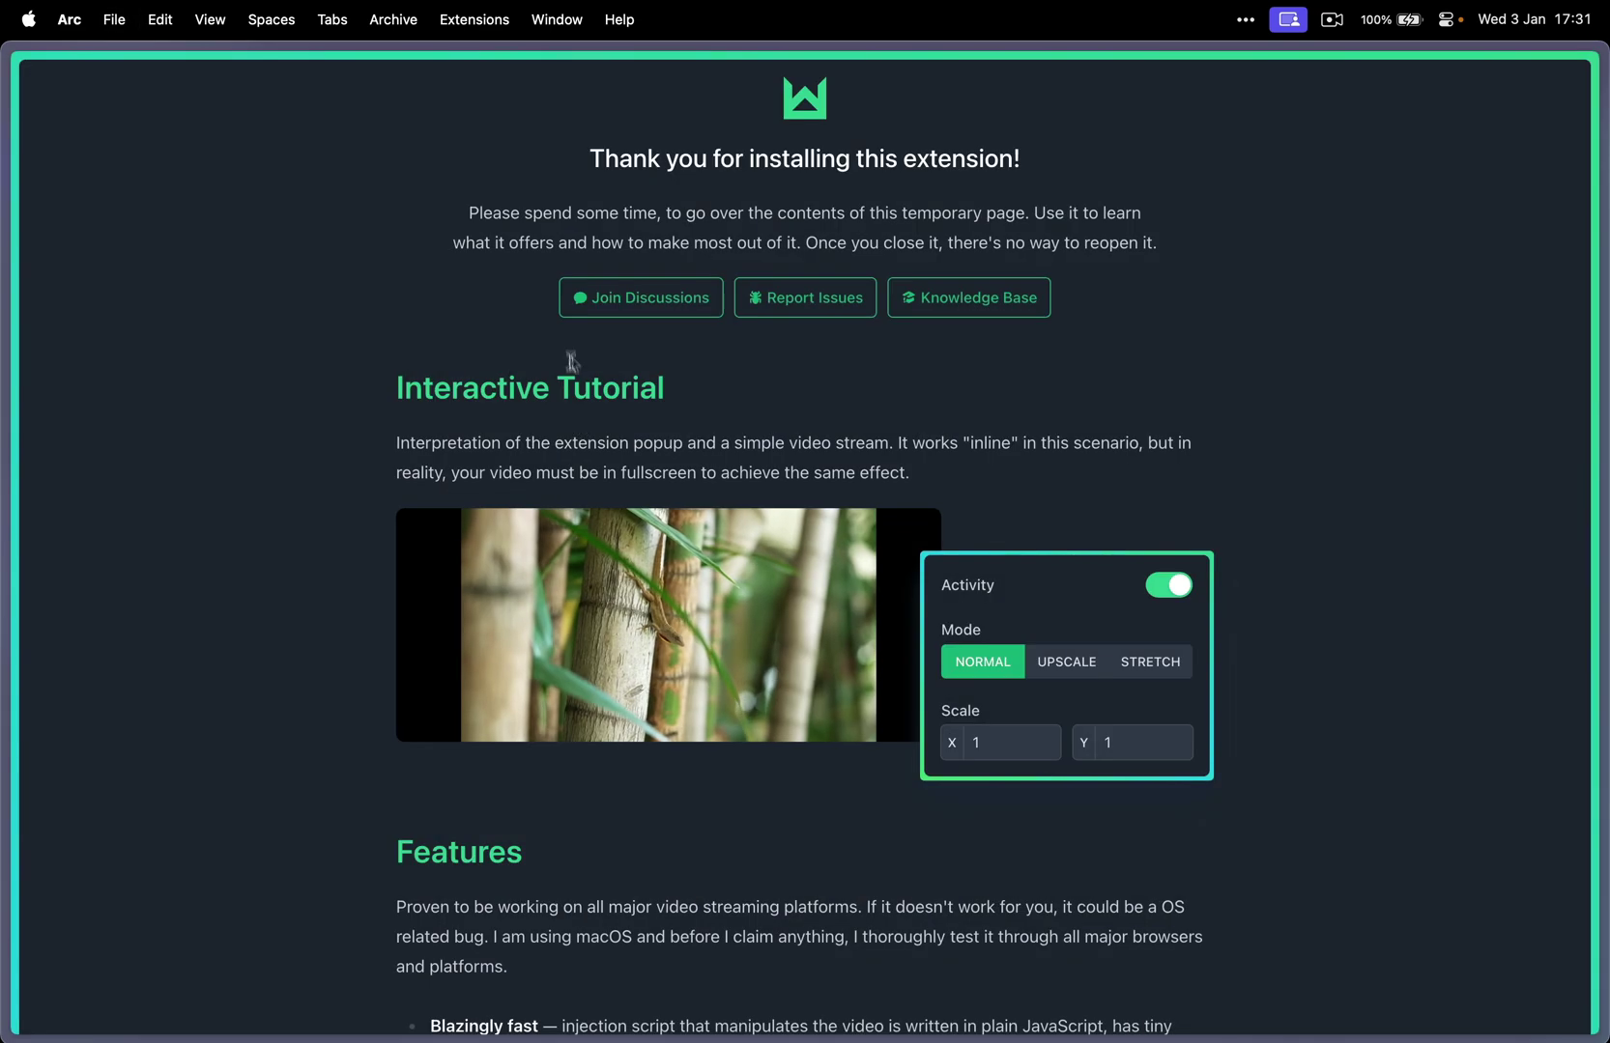
pyautogui.press('super+Tab')
pyautogui.press('super+Tab')
pyautogui.press('super+Tab')
pyautogui.press('super+Tab')
pyautogui.press('super+Tab')
pyautogui.press('super+Tab')
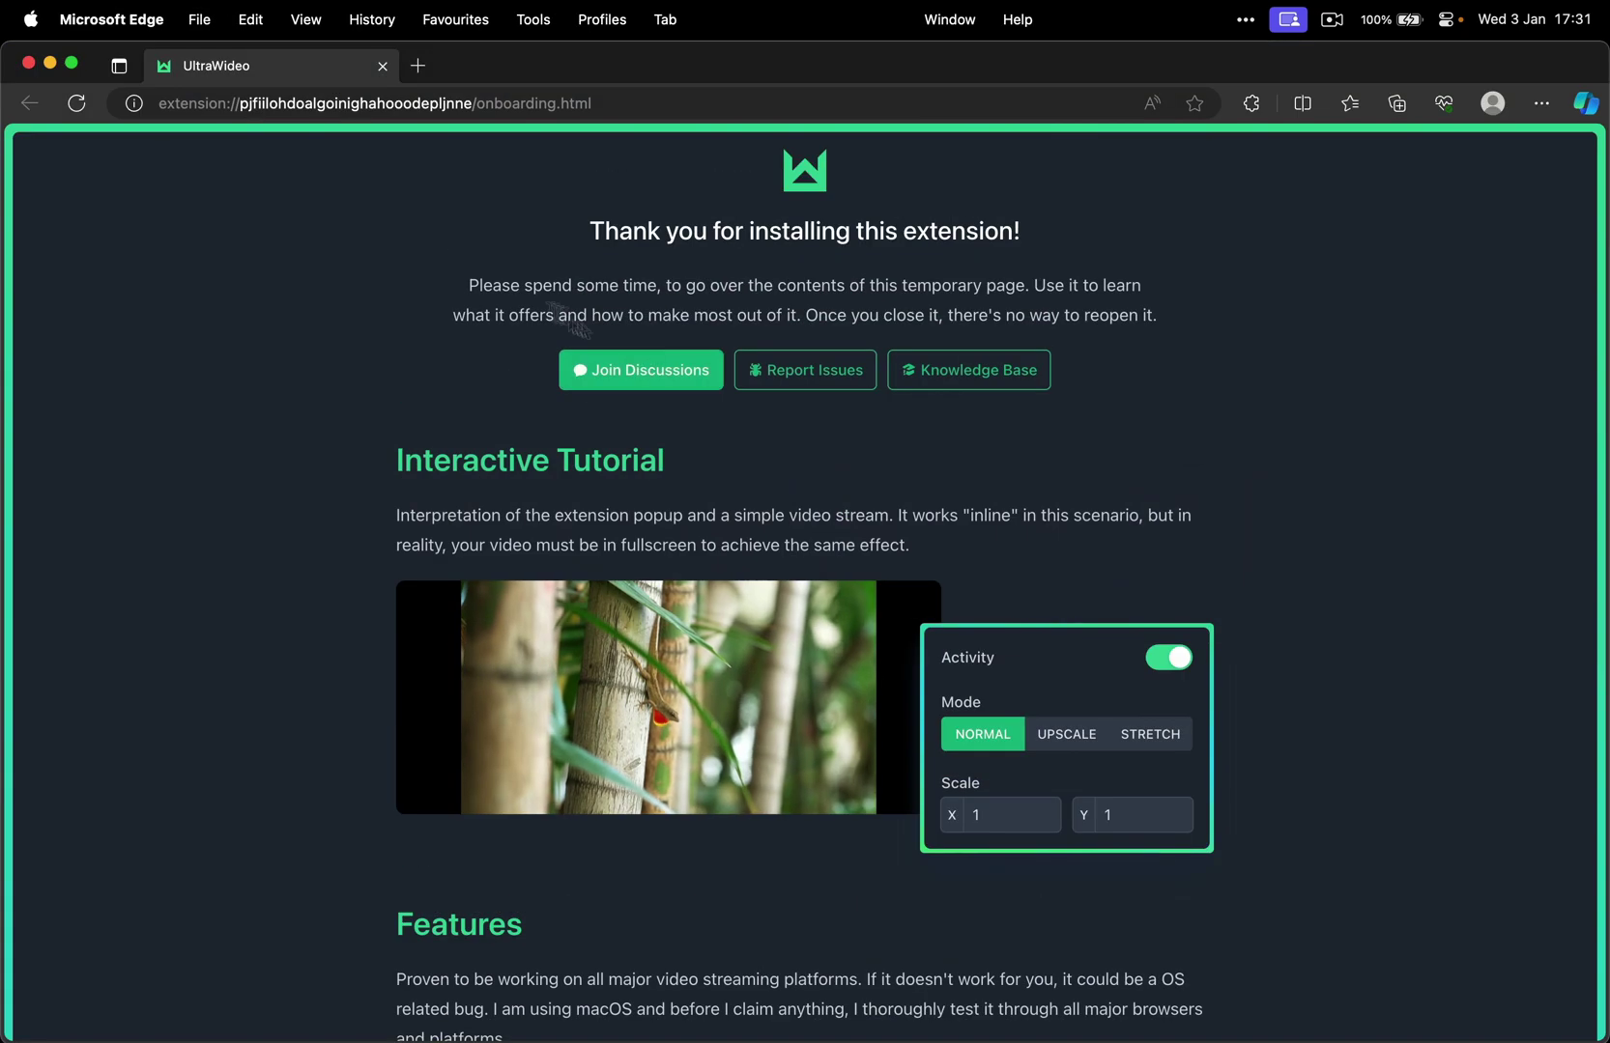
pyautogui.click(1251, 104)
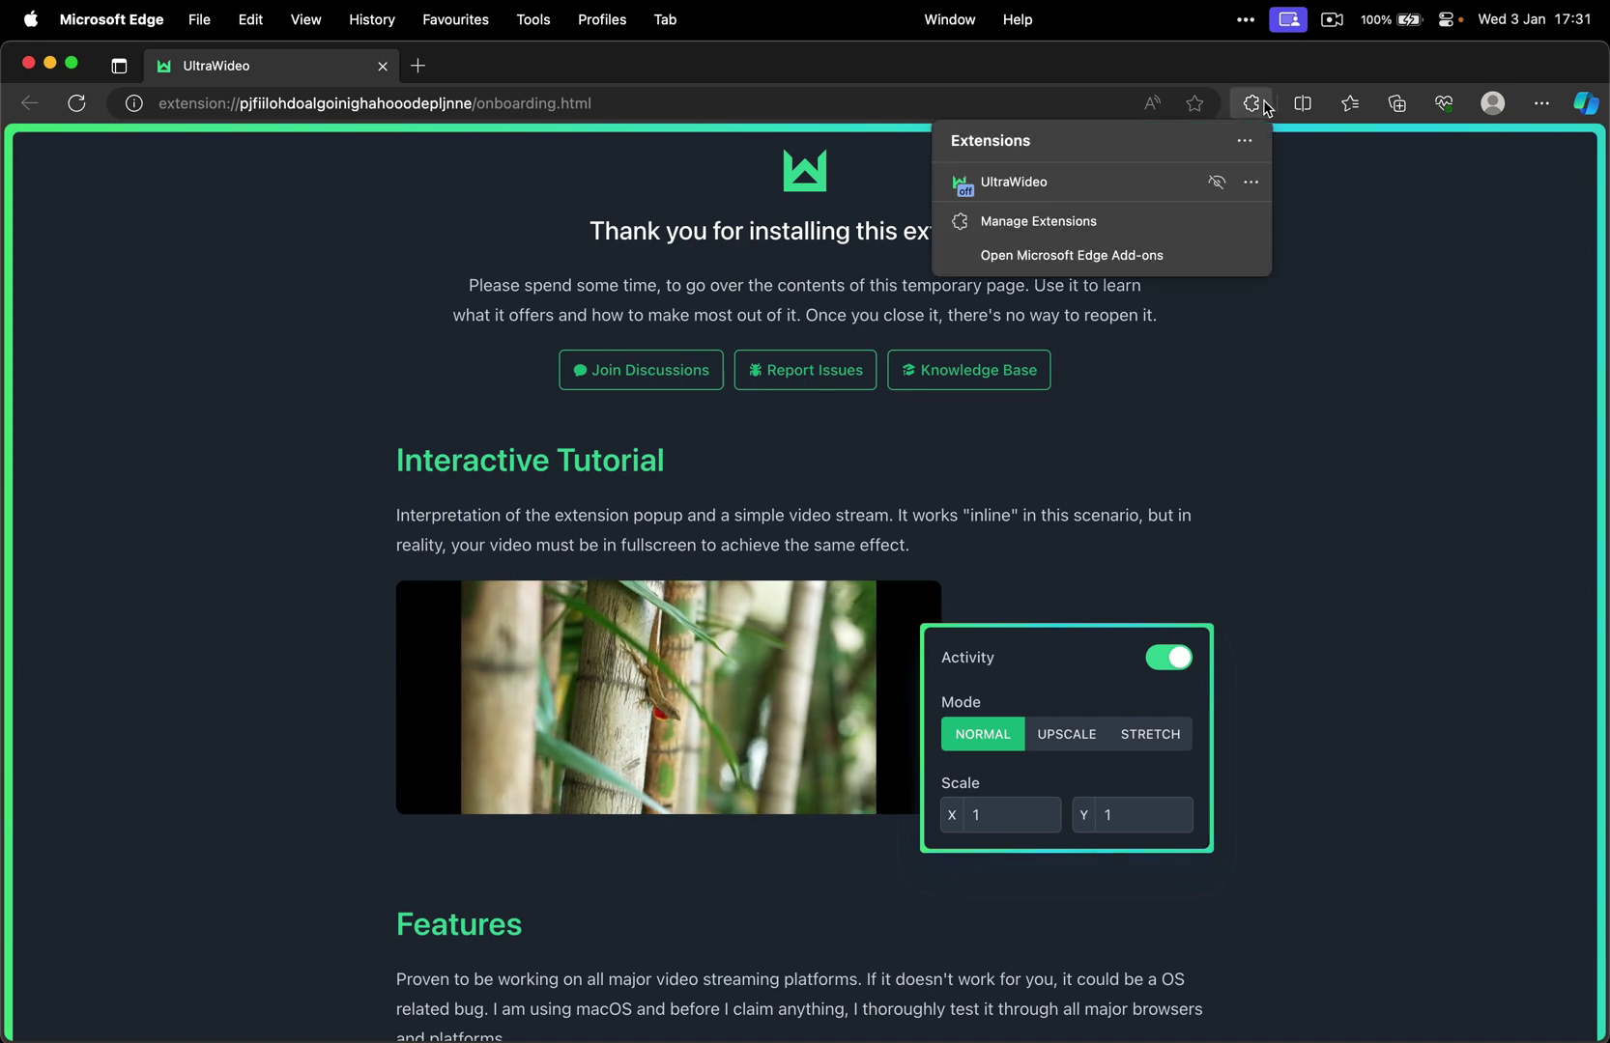
pyautogui.click(1248, 185)
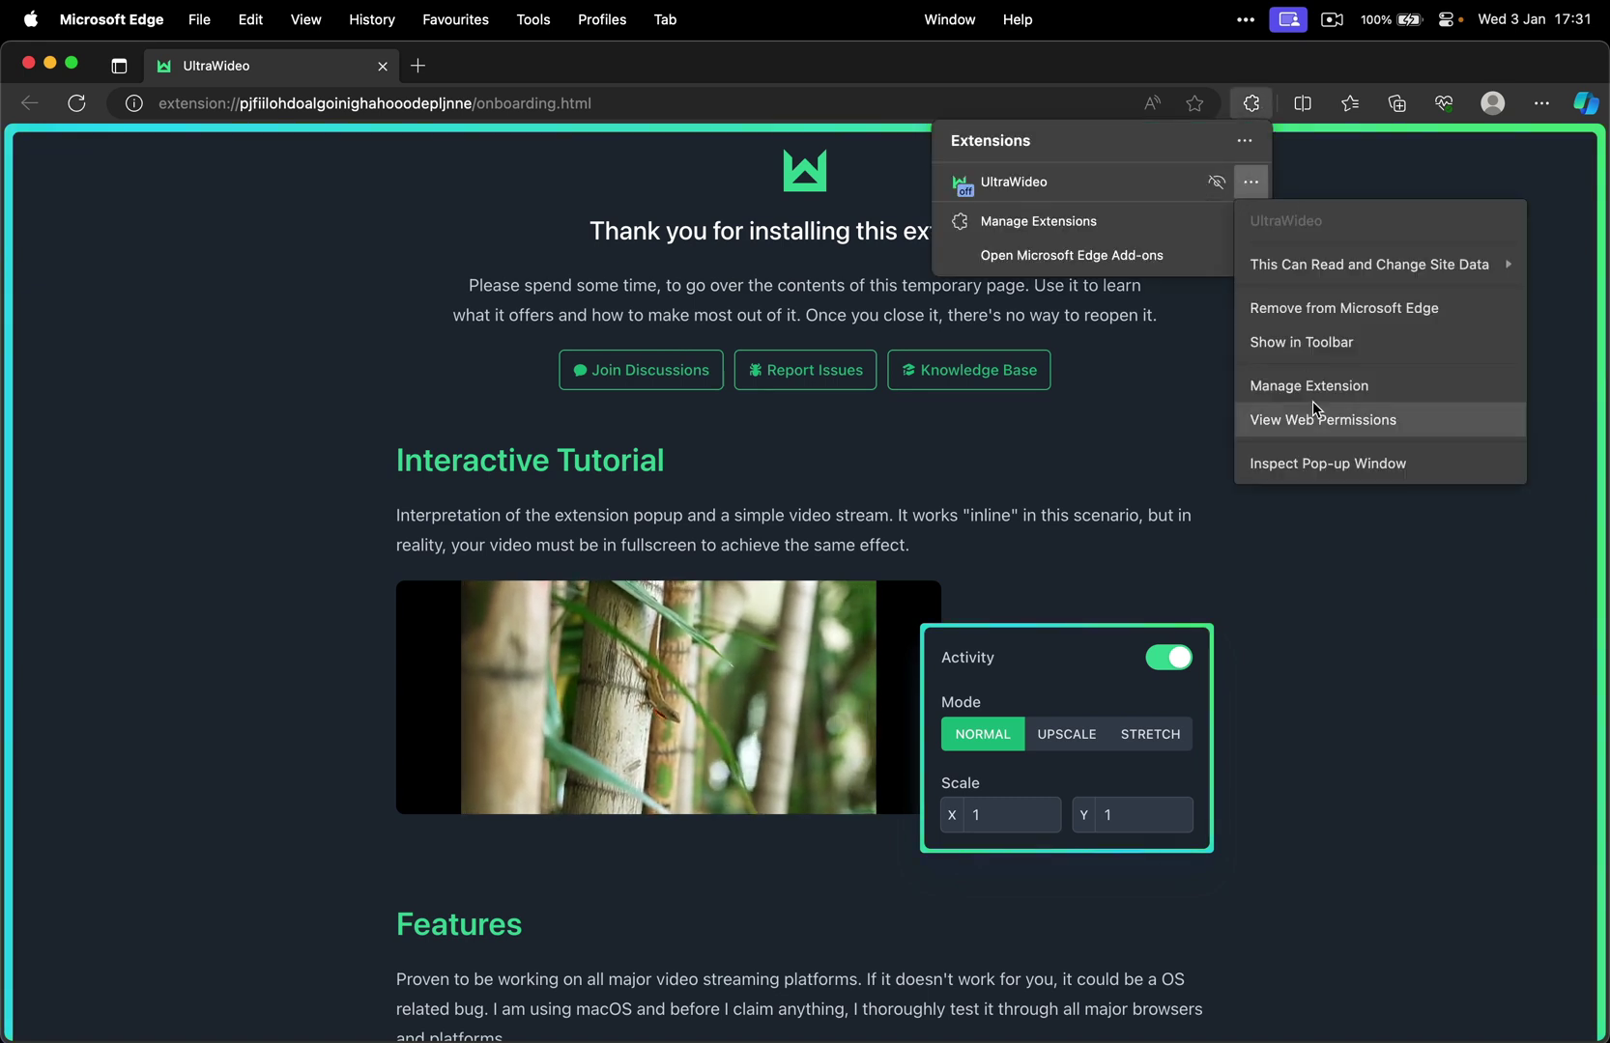
pyautogui.click(1286, 387)
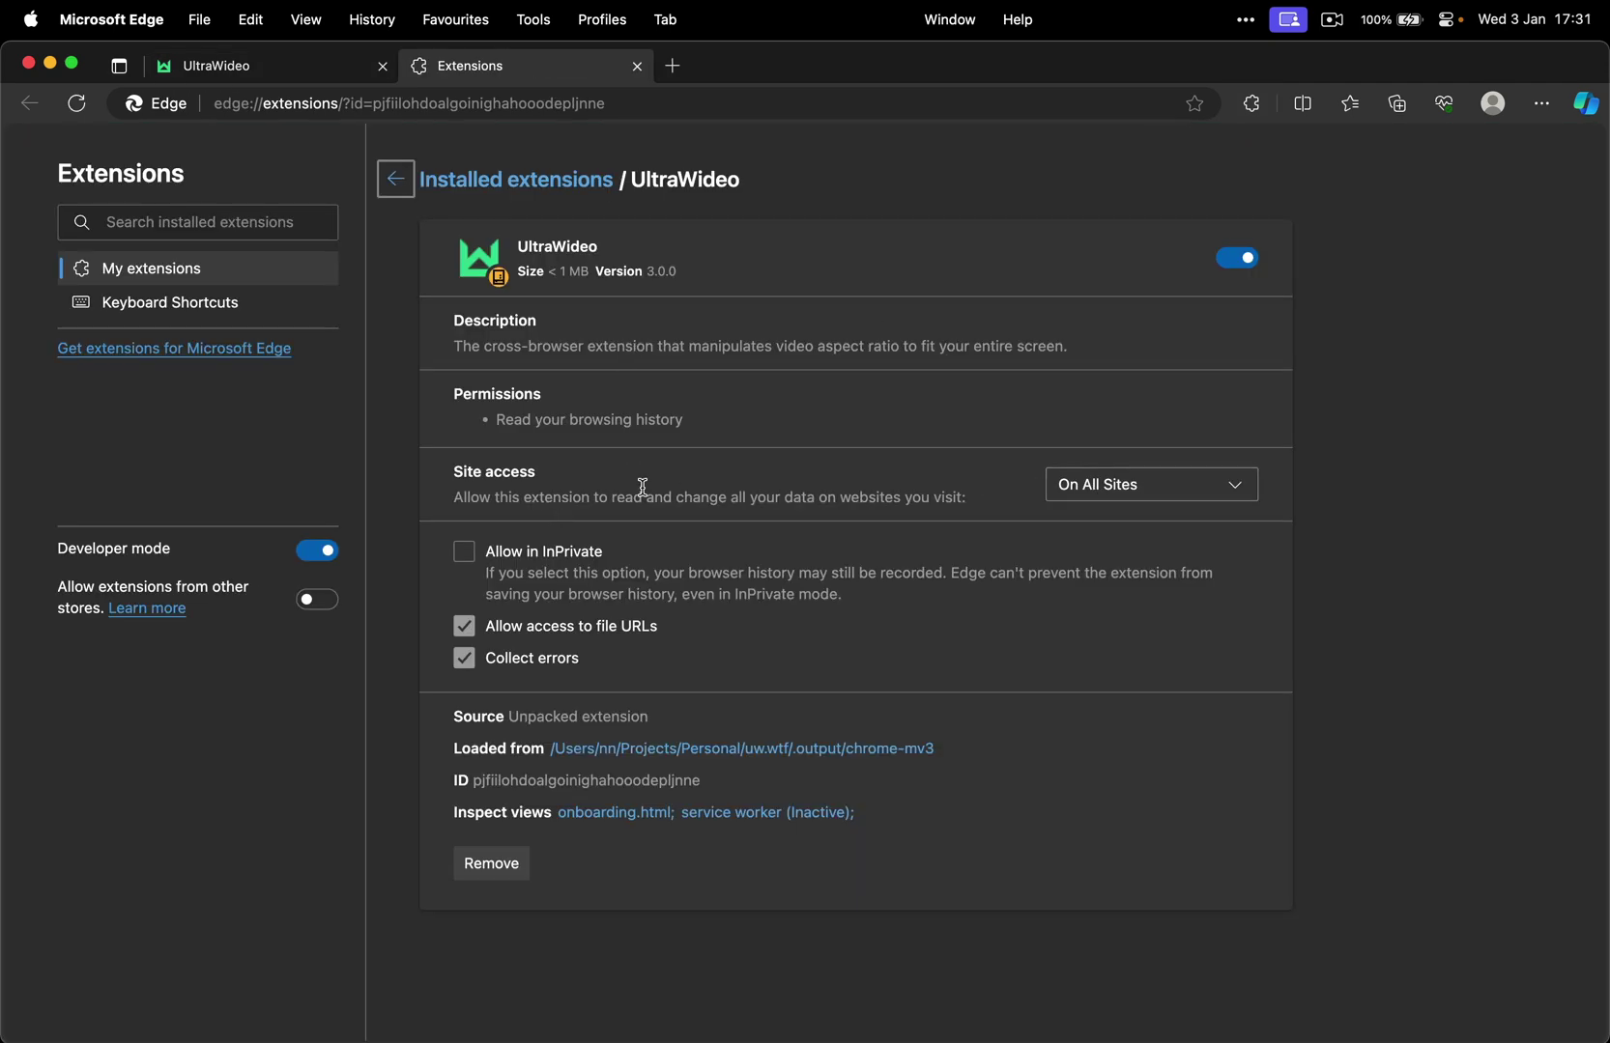
pyautogui.click(273, 308)
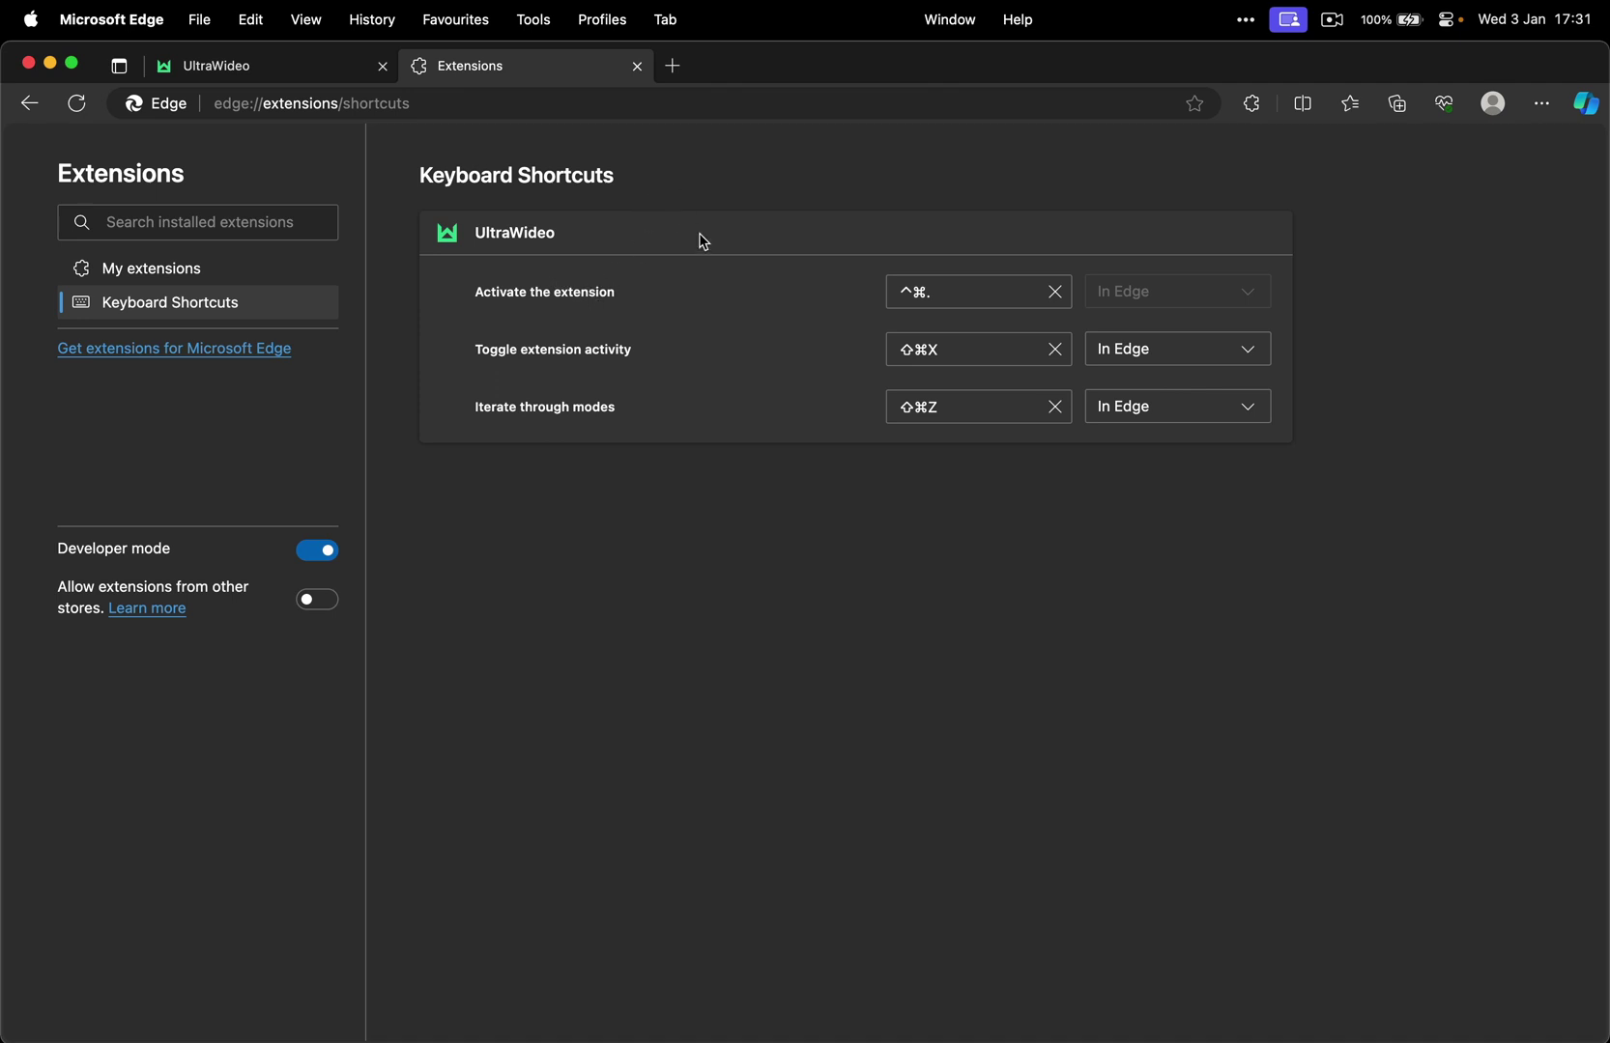
pyautogui.click(639, 67)
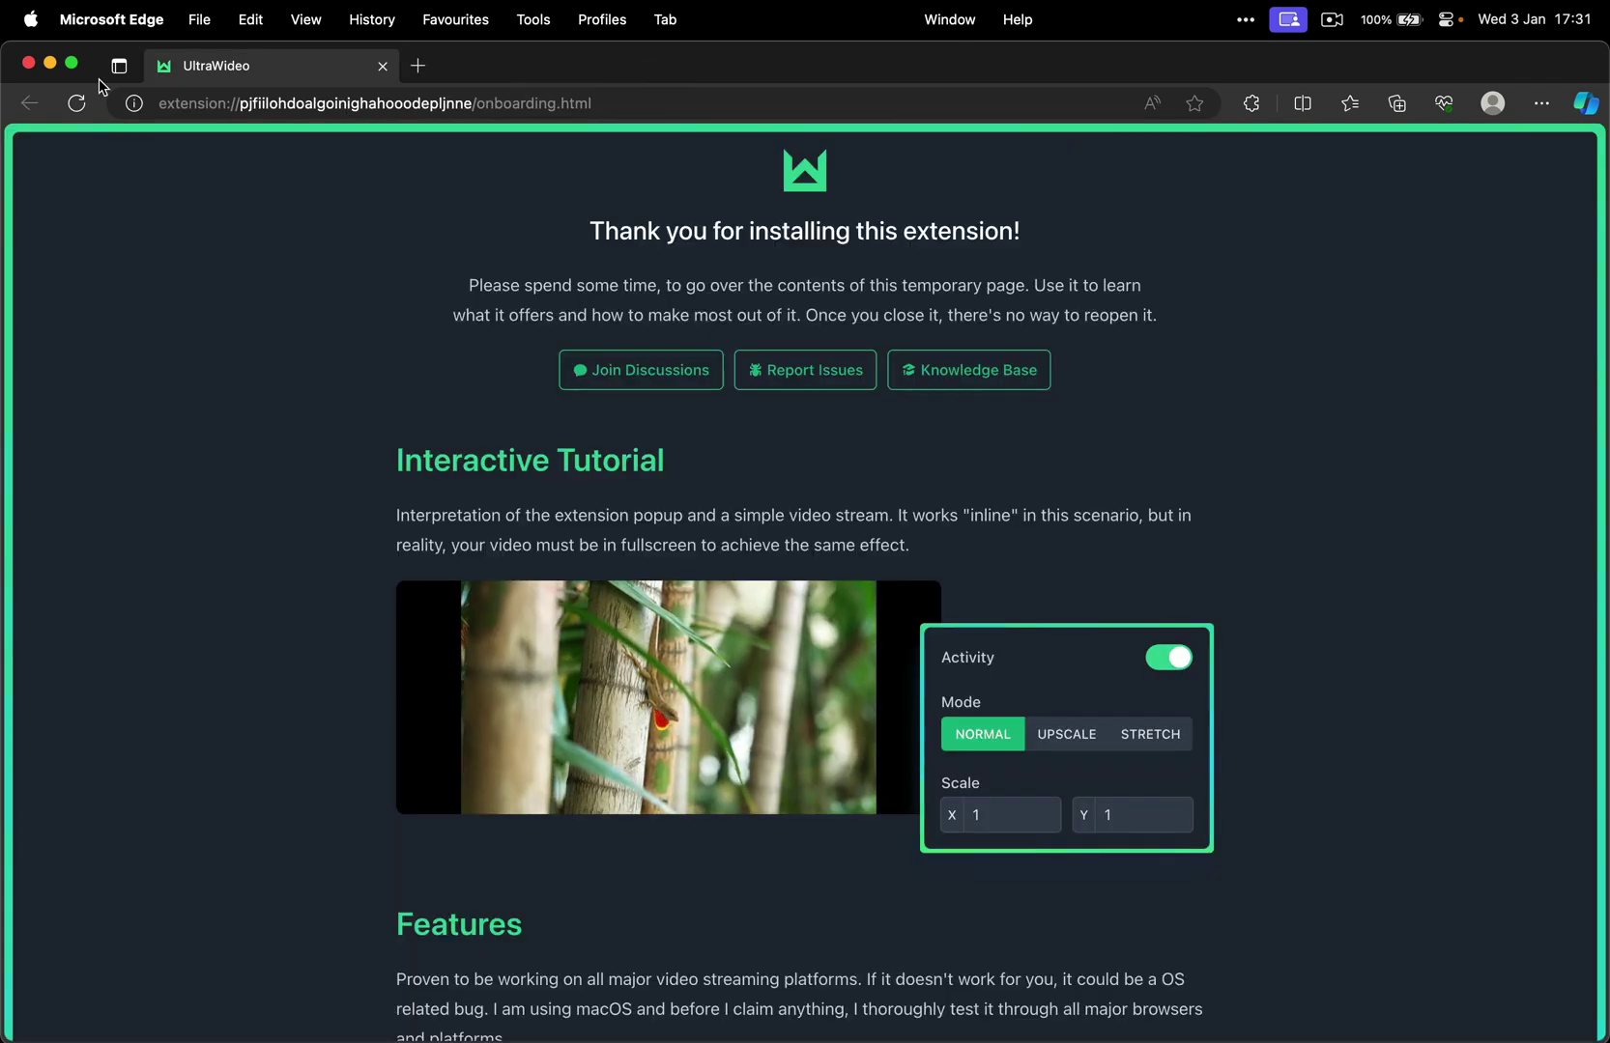
# - Minimize Edge, switch to Chrome, and go to YouTube from the address bar
pyautogui.click(52, 65)
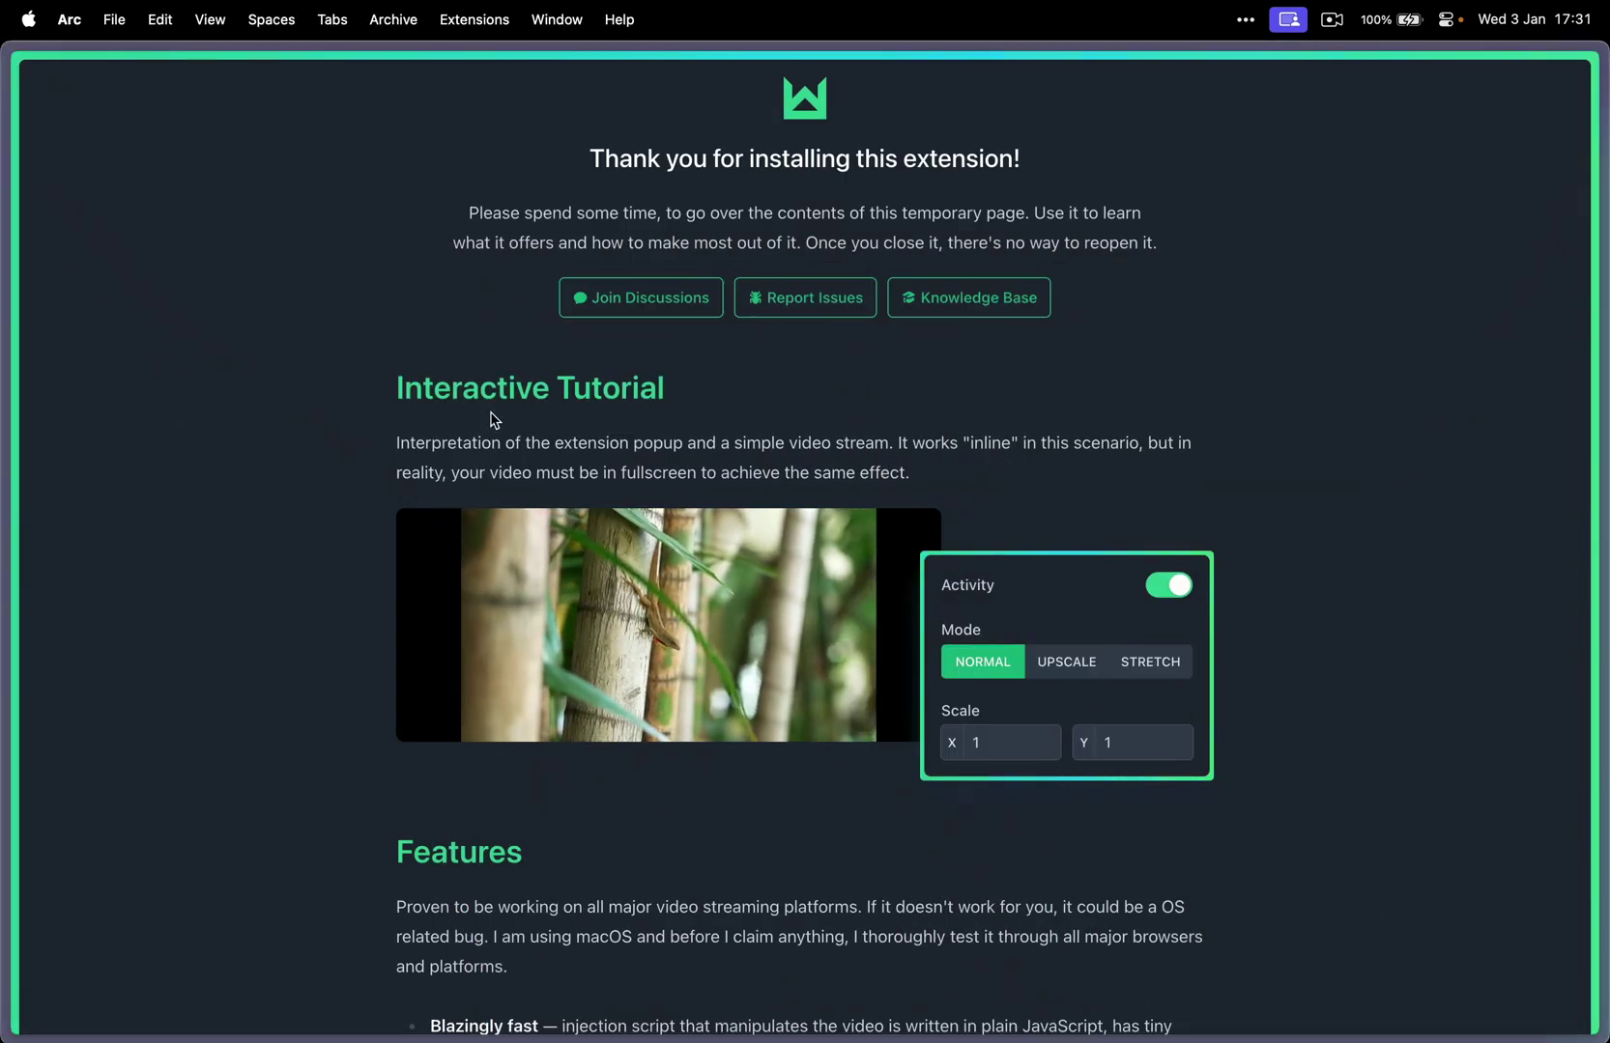
pyautogui.press('super+Tab')
pyautogui.press('super+Tab')
pyautogui.press('super+Tab')
pyautogui.press('super+Tab')
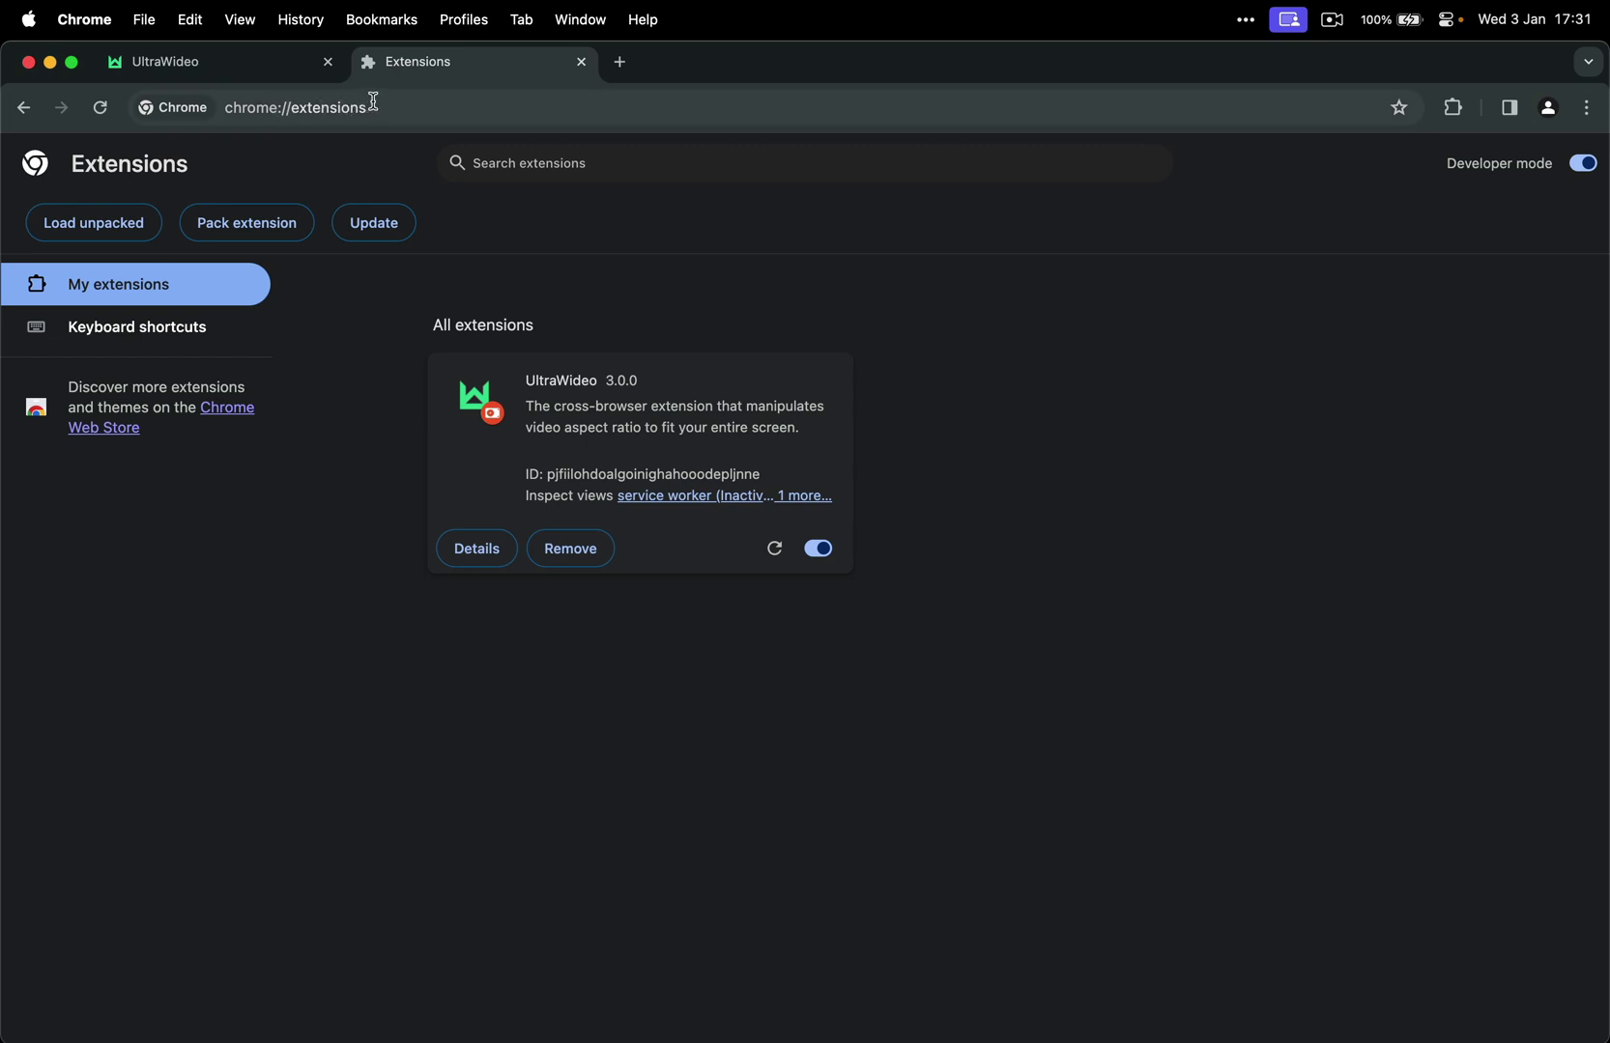
pyautogui.click(472, 104)
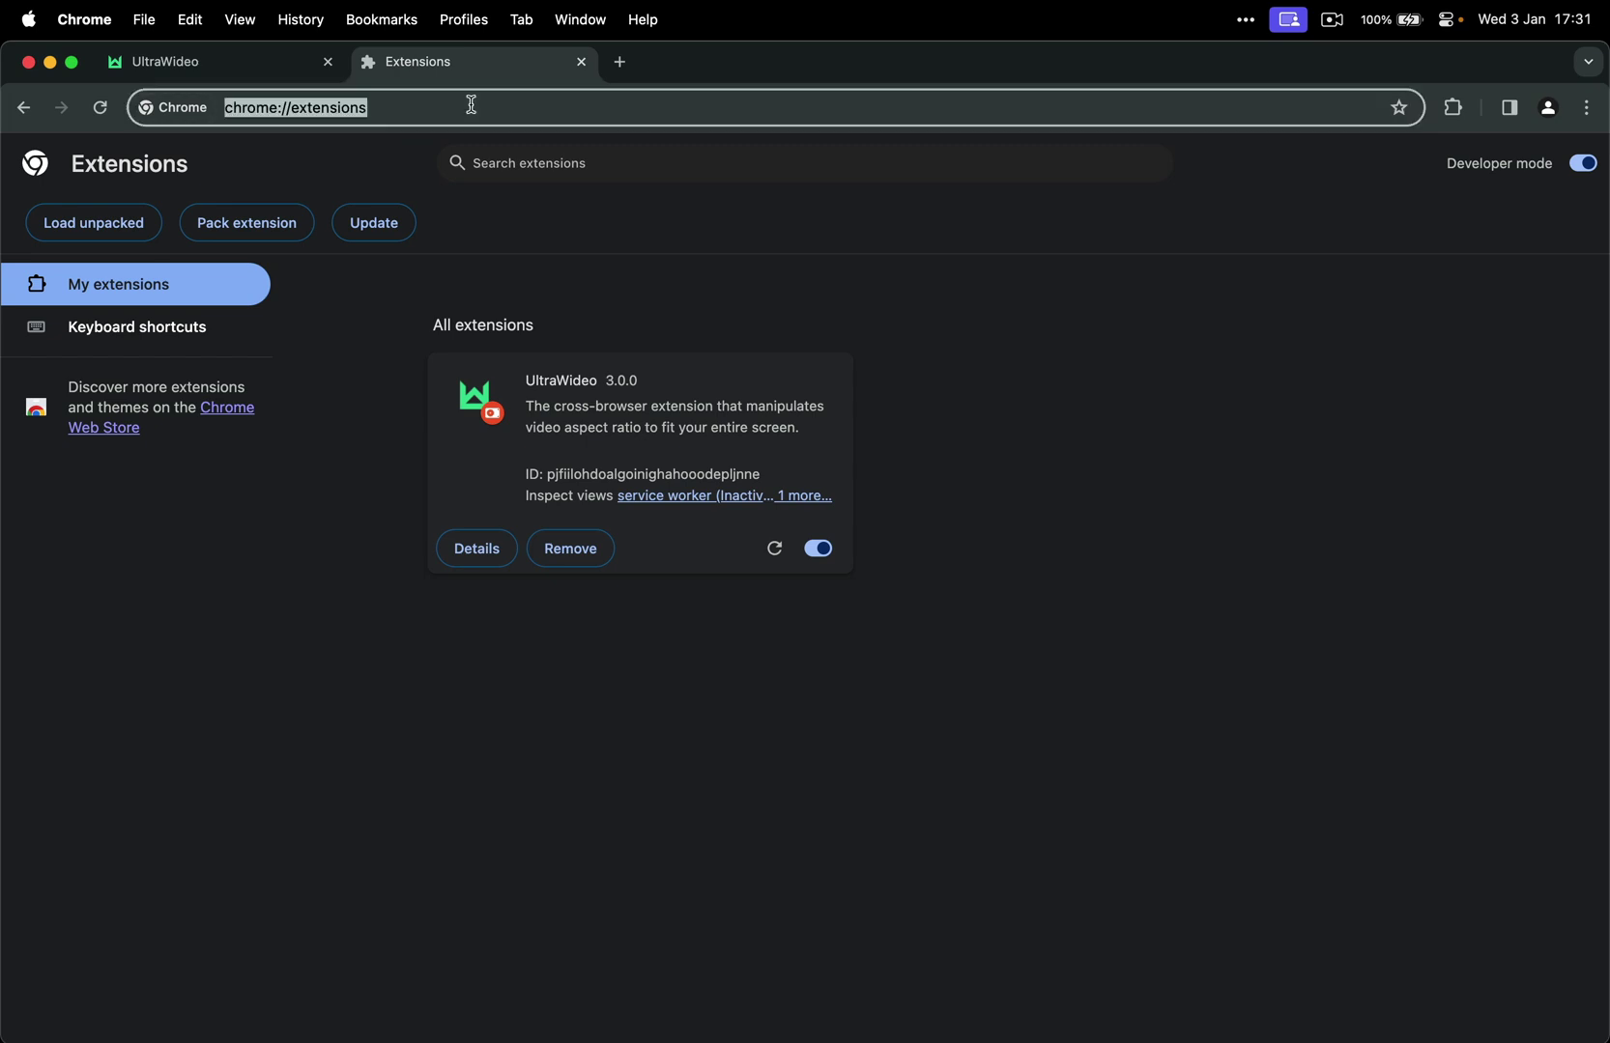
pyautogui.write('yout')
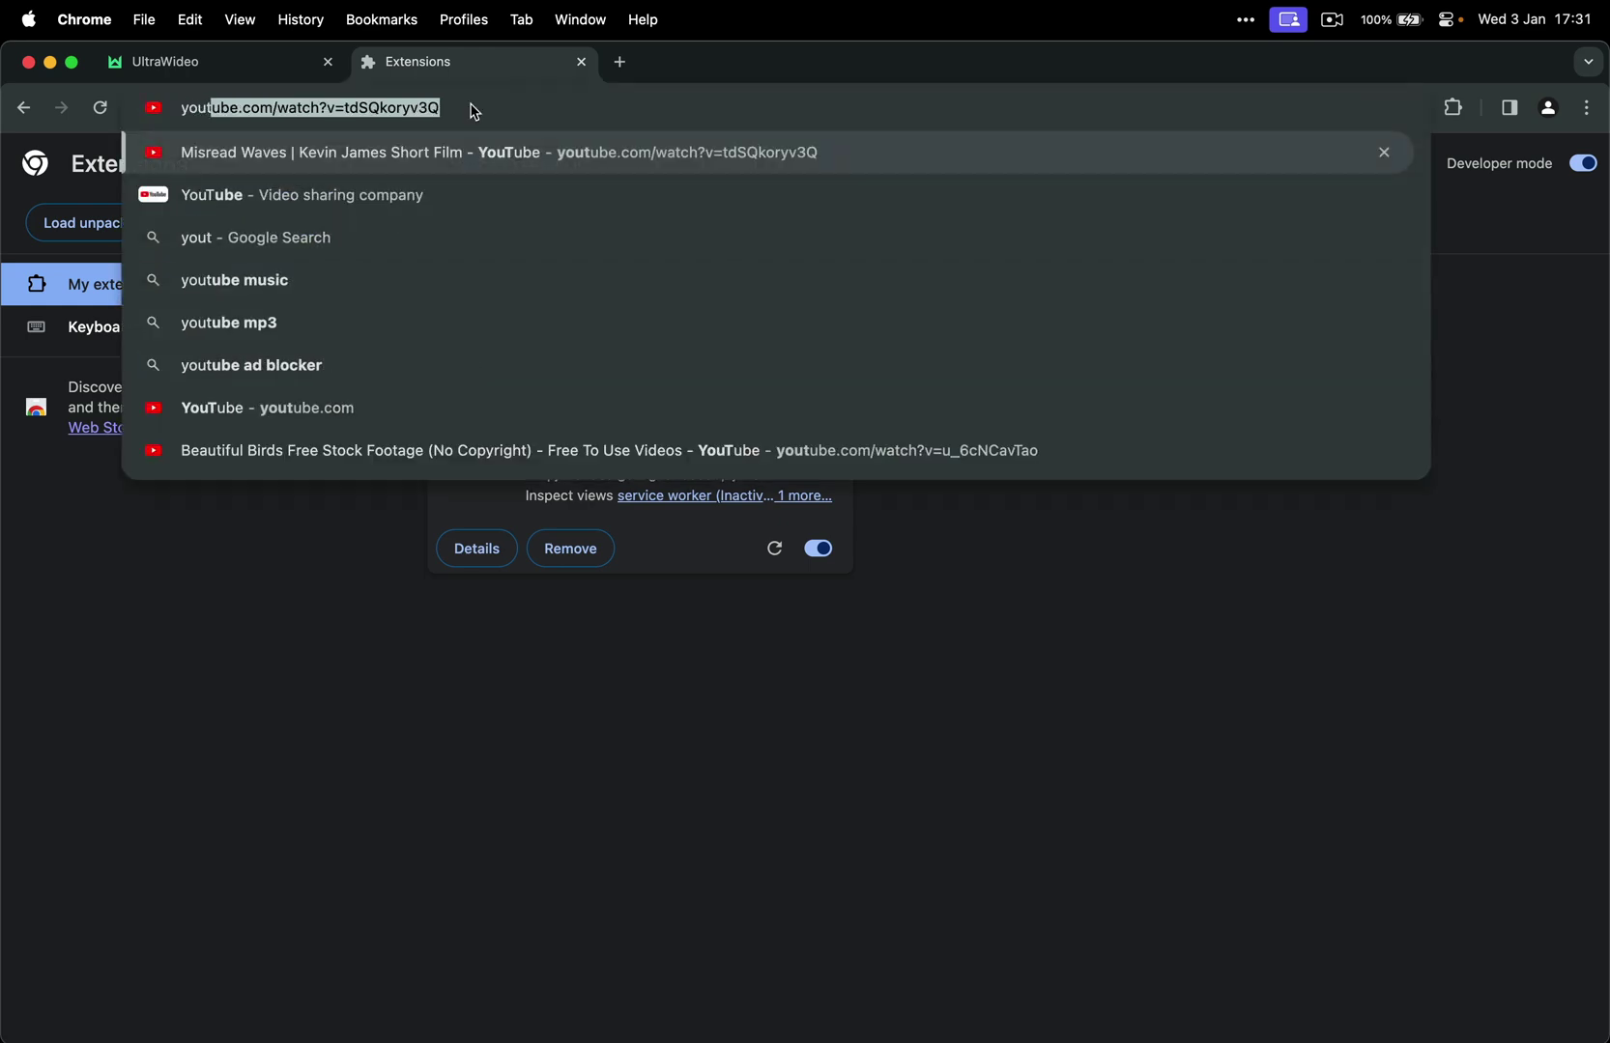
pyautogui.press('Return')
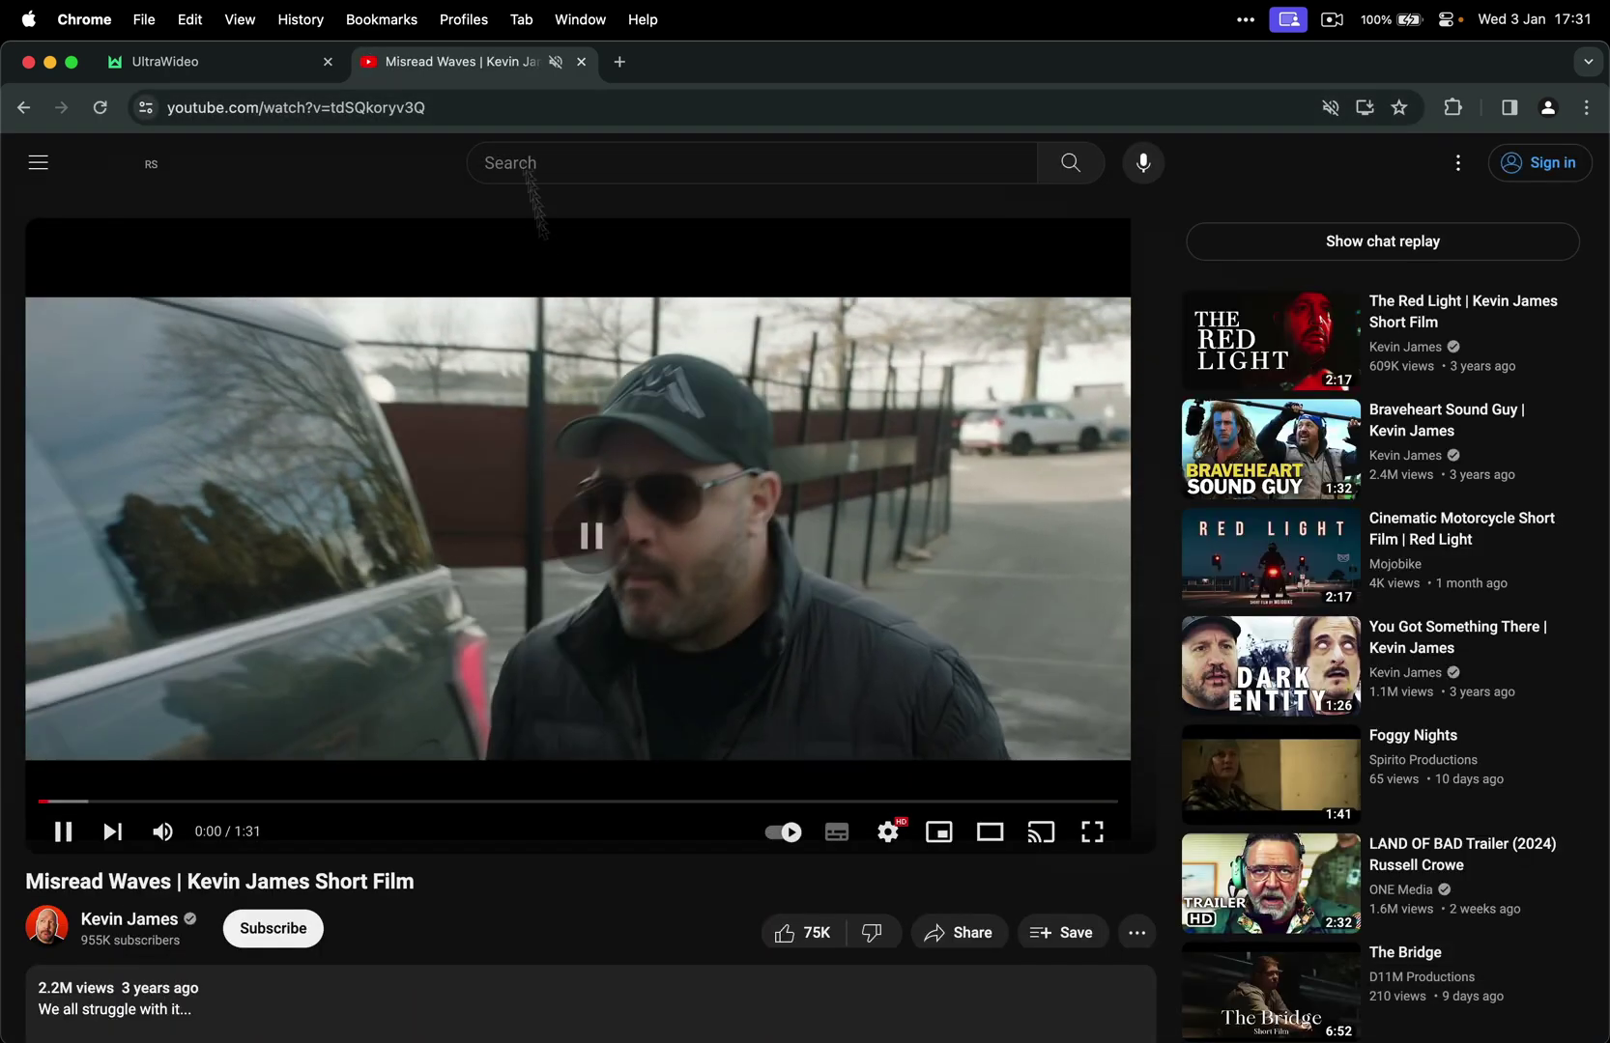
pyautogui.click(488, 95)
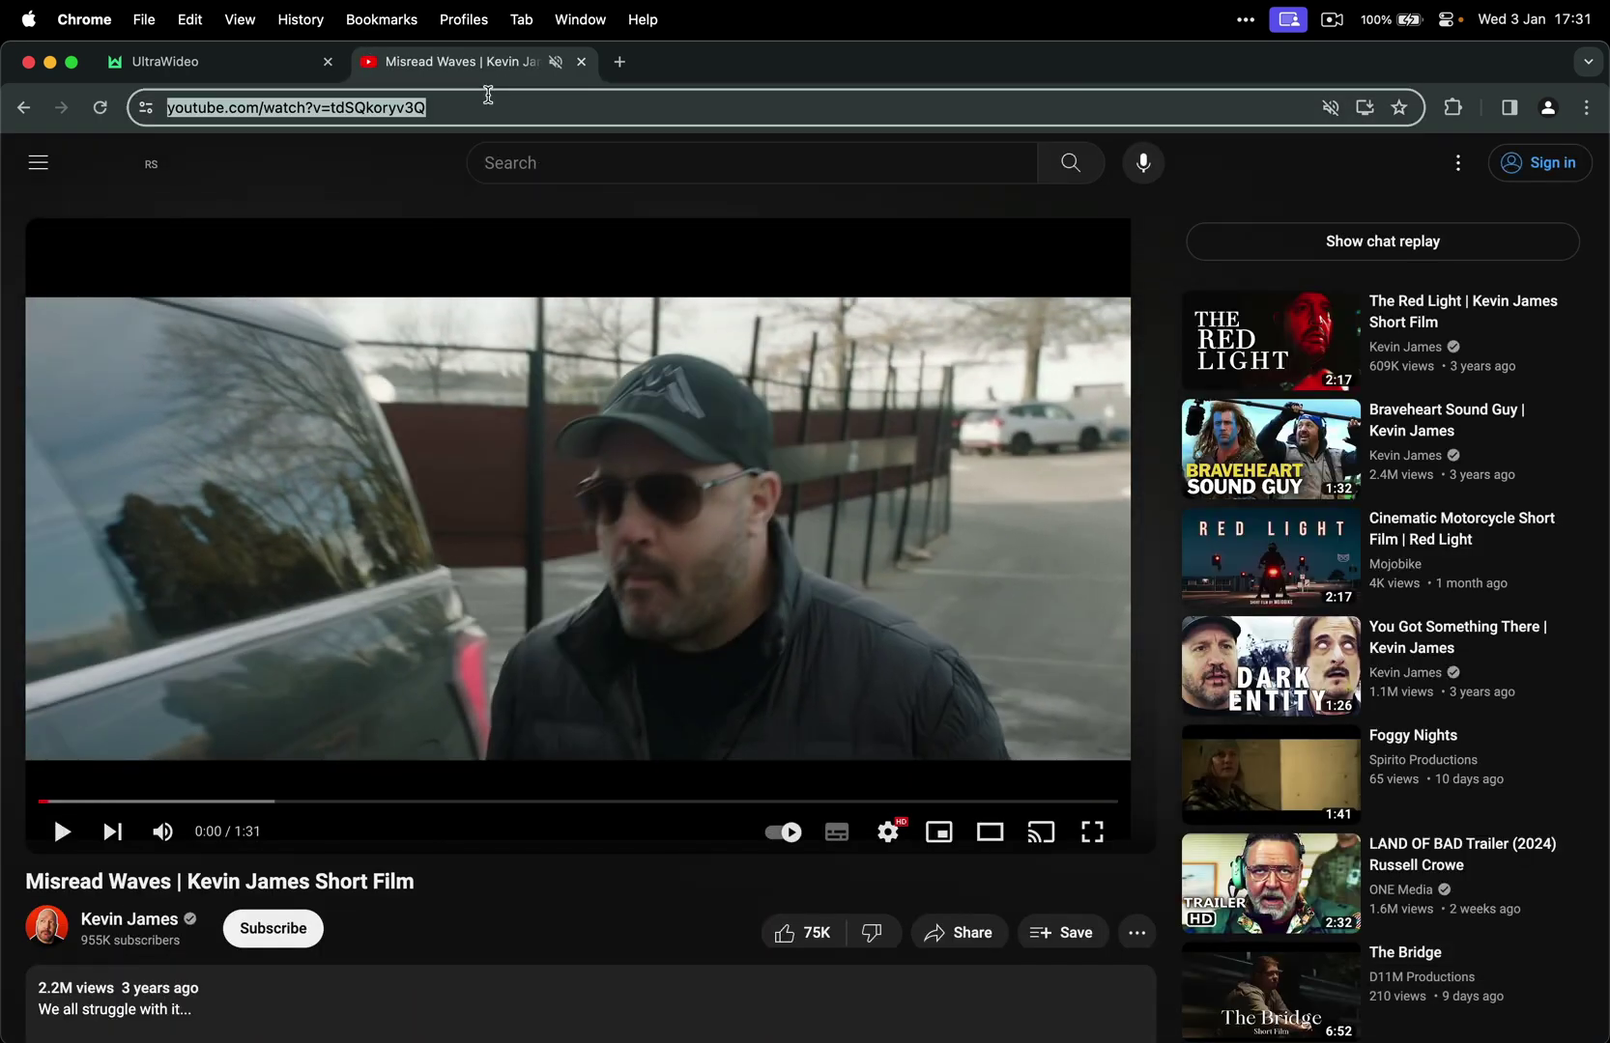
pyautogui.write('youtu')
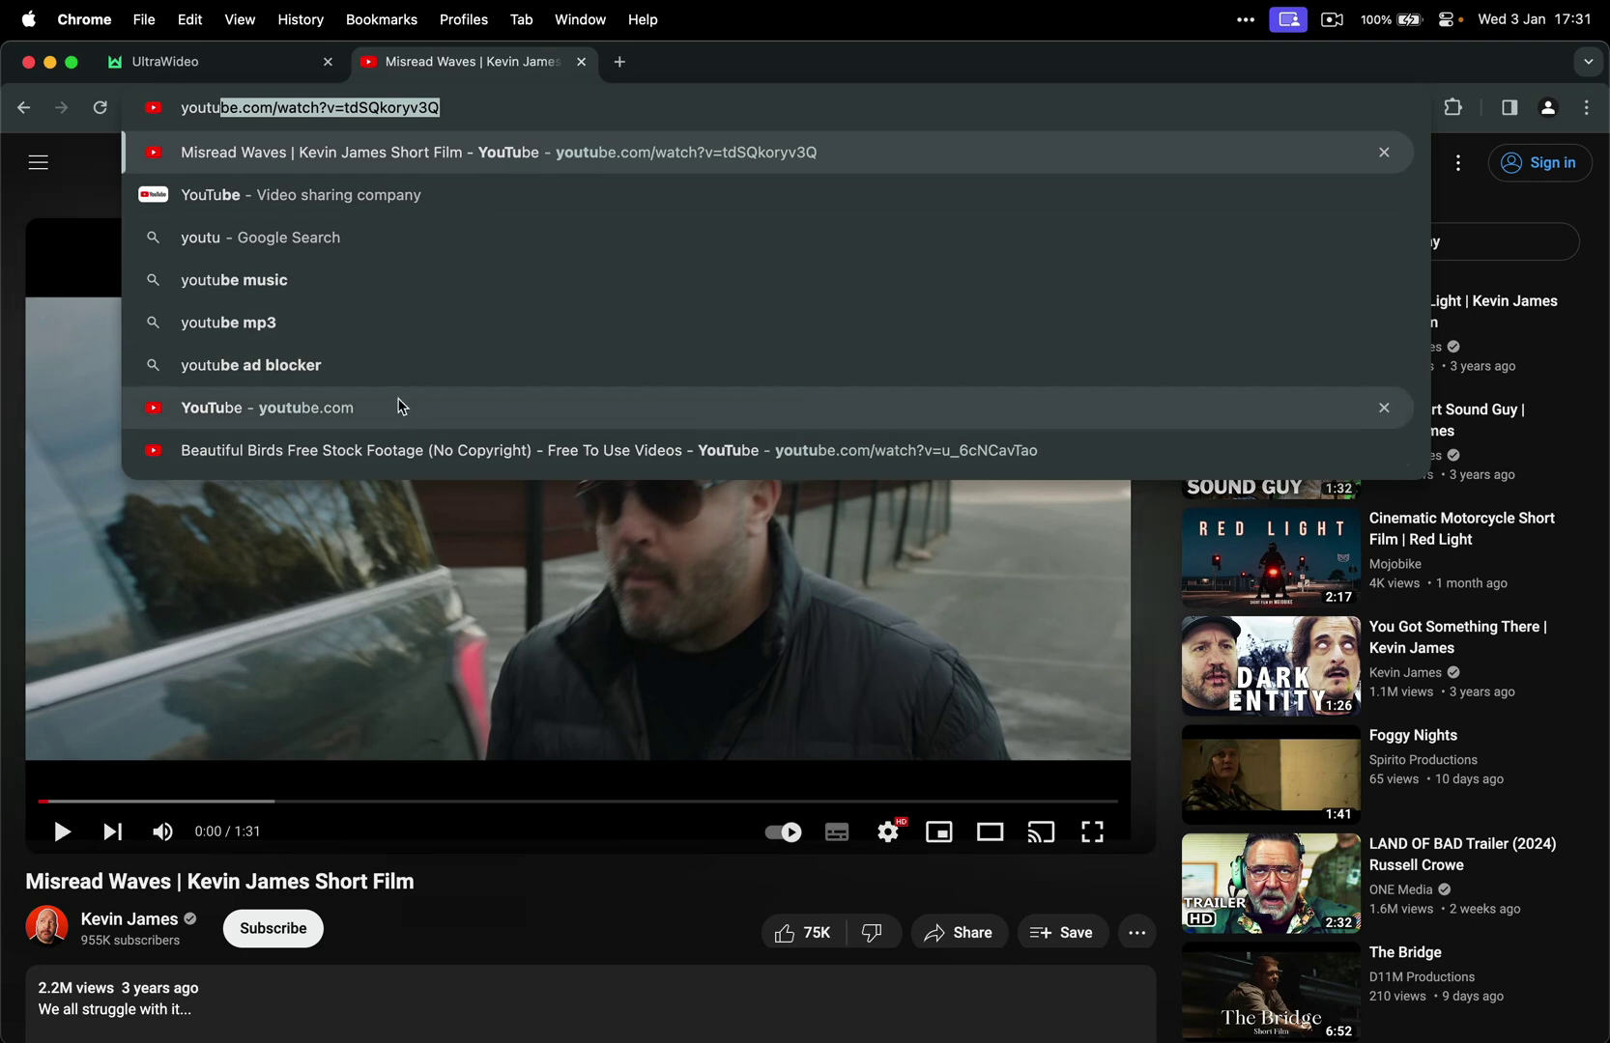
# - Search YouTube for 'lizard bamboo stock', open 'A Lizard on a Bamboo', then return to UltraWideo's page
pyautogui.click(522, 162)
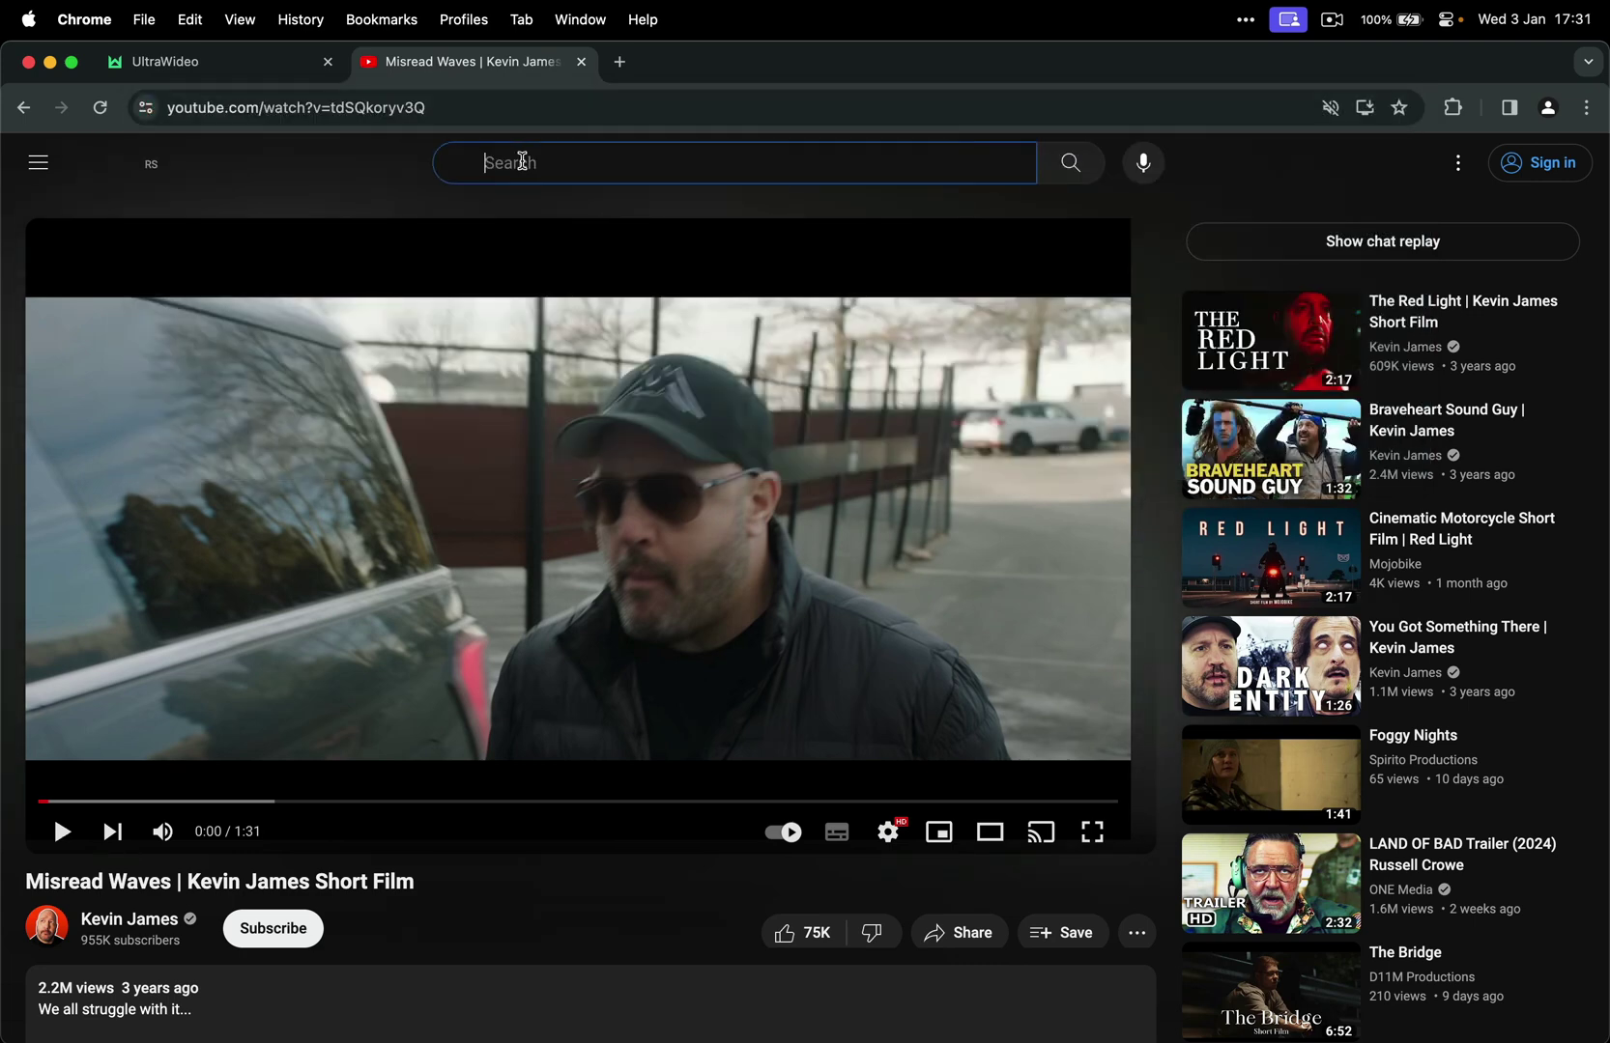
pyautogui.write('lizard bamboo s')
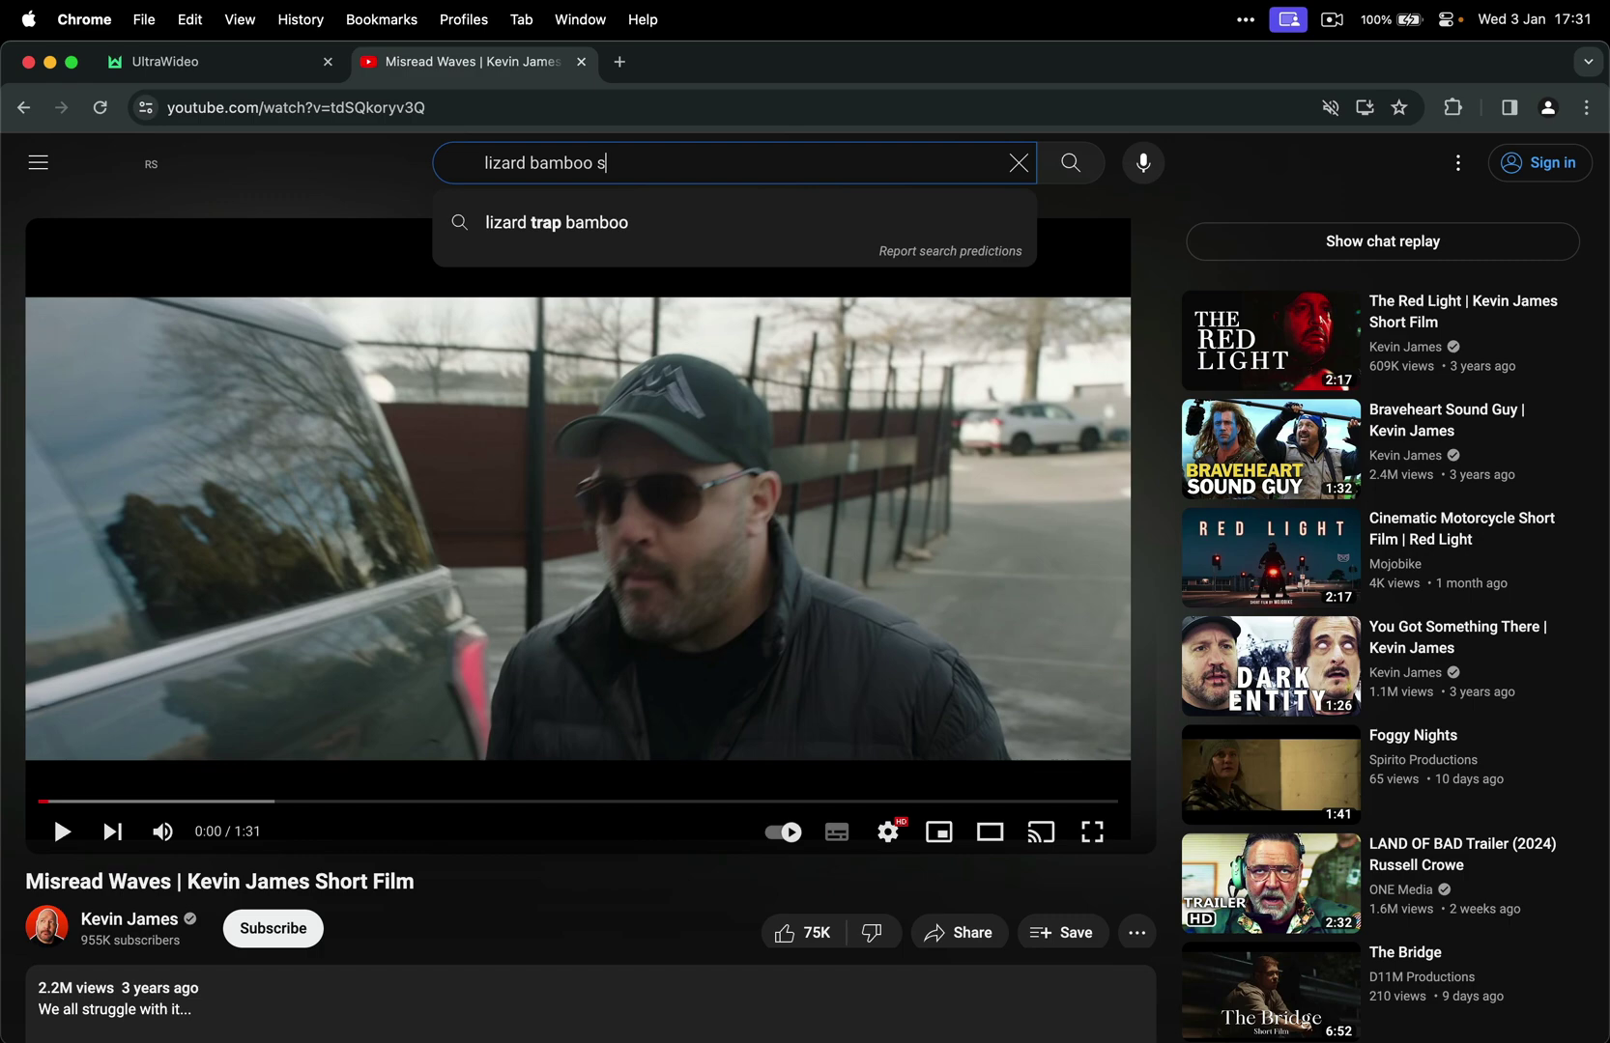
pyautogui.write('tock')
pyautogui.press('Return')
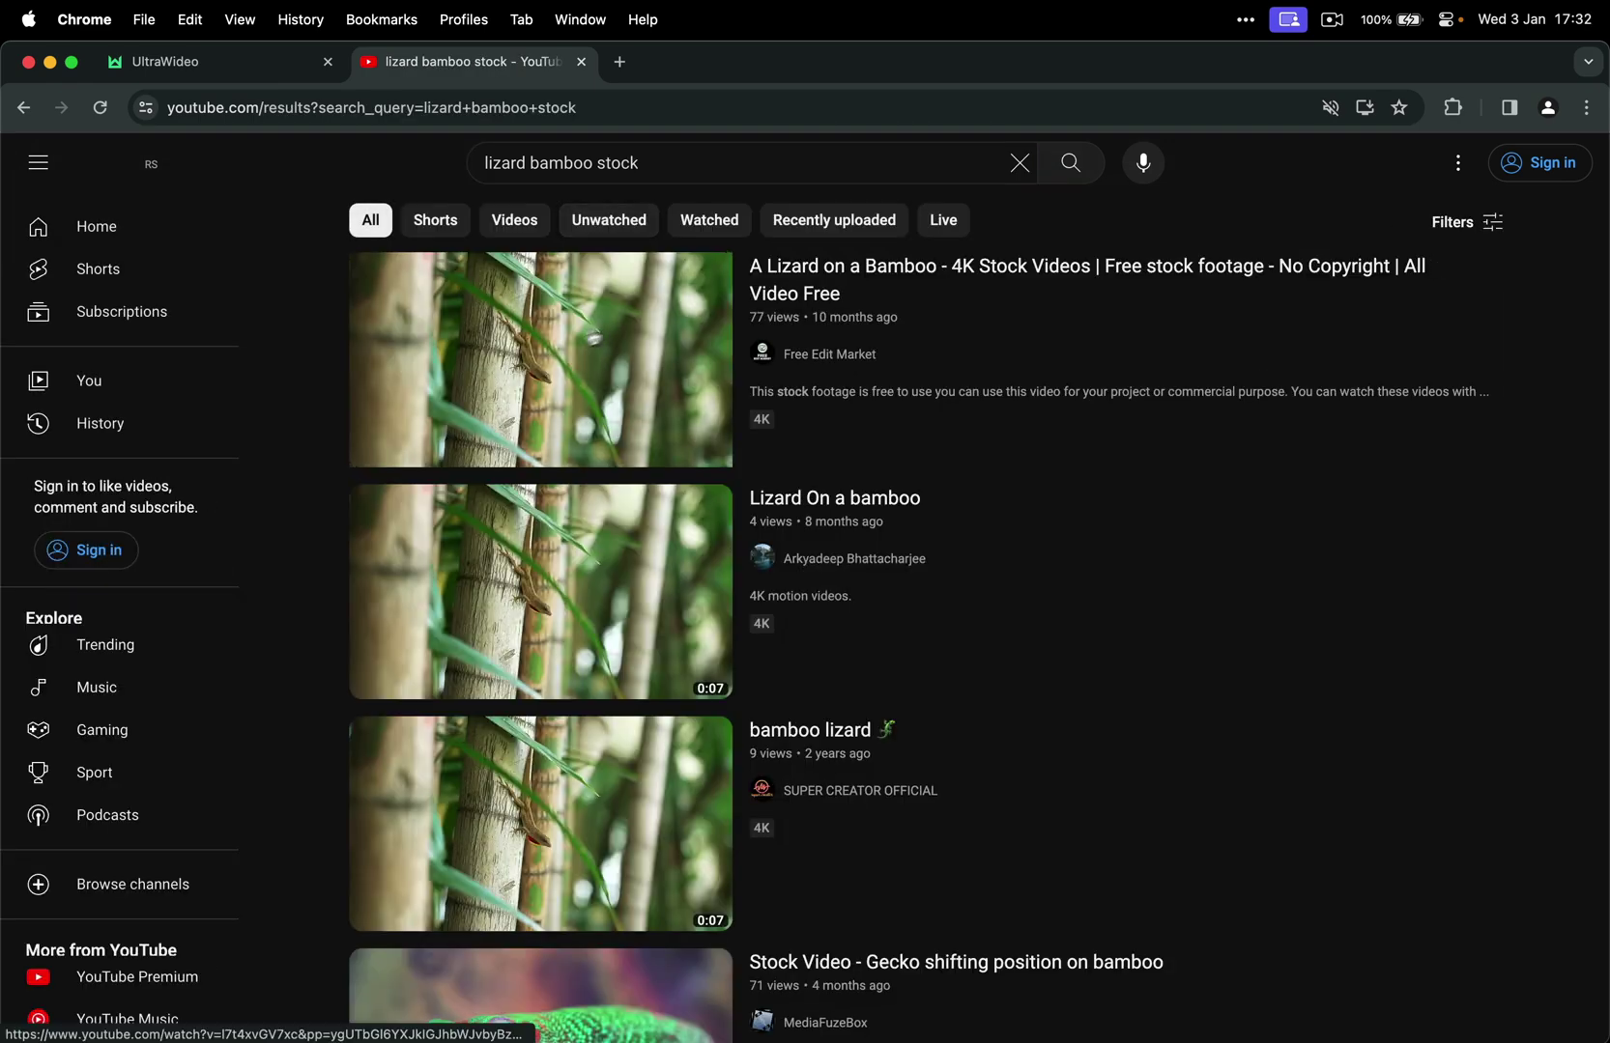
pyautogui.click(472, 345)
pyautogui.click(246, 65)
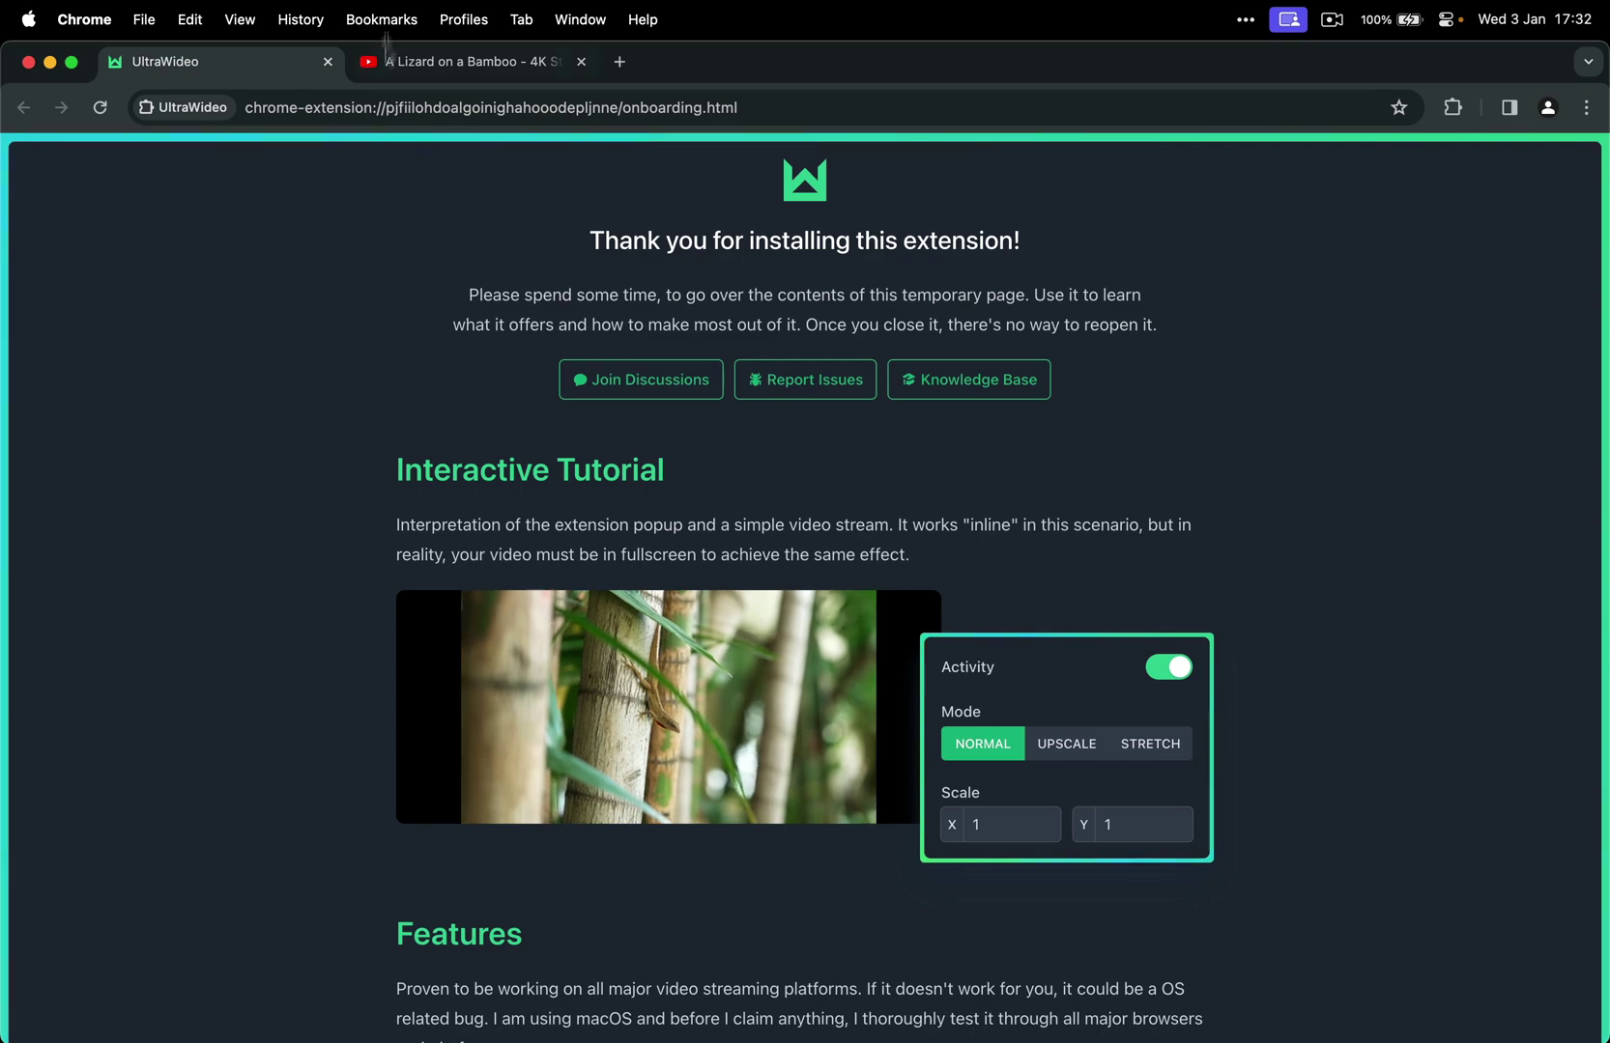
# - Switch back to the YouTube tab playing 'A Lizard on a Bamboo'
pyautogui.hotkey('ctrl', 'Tab')
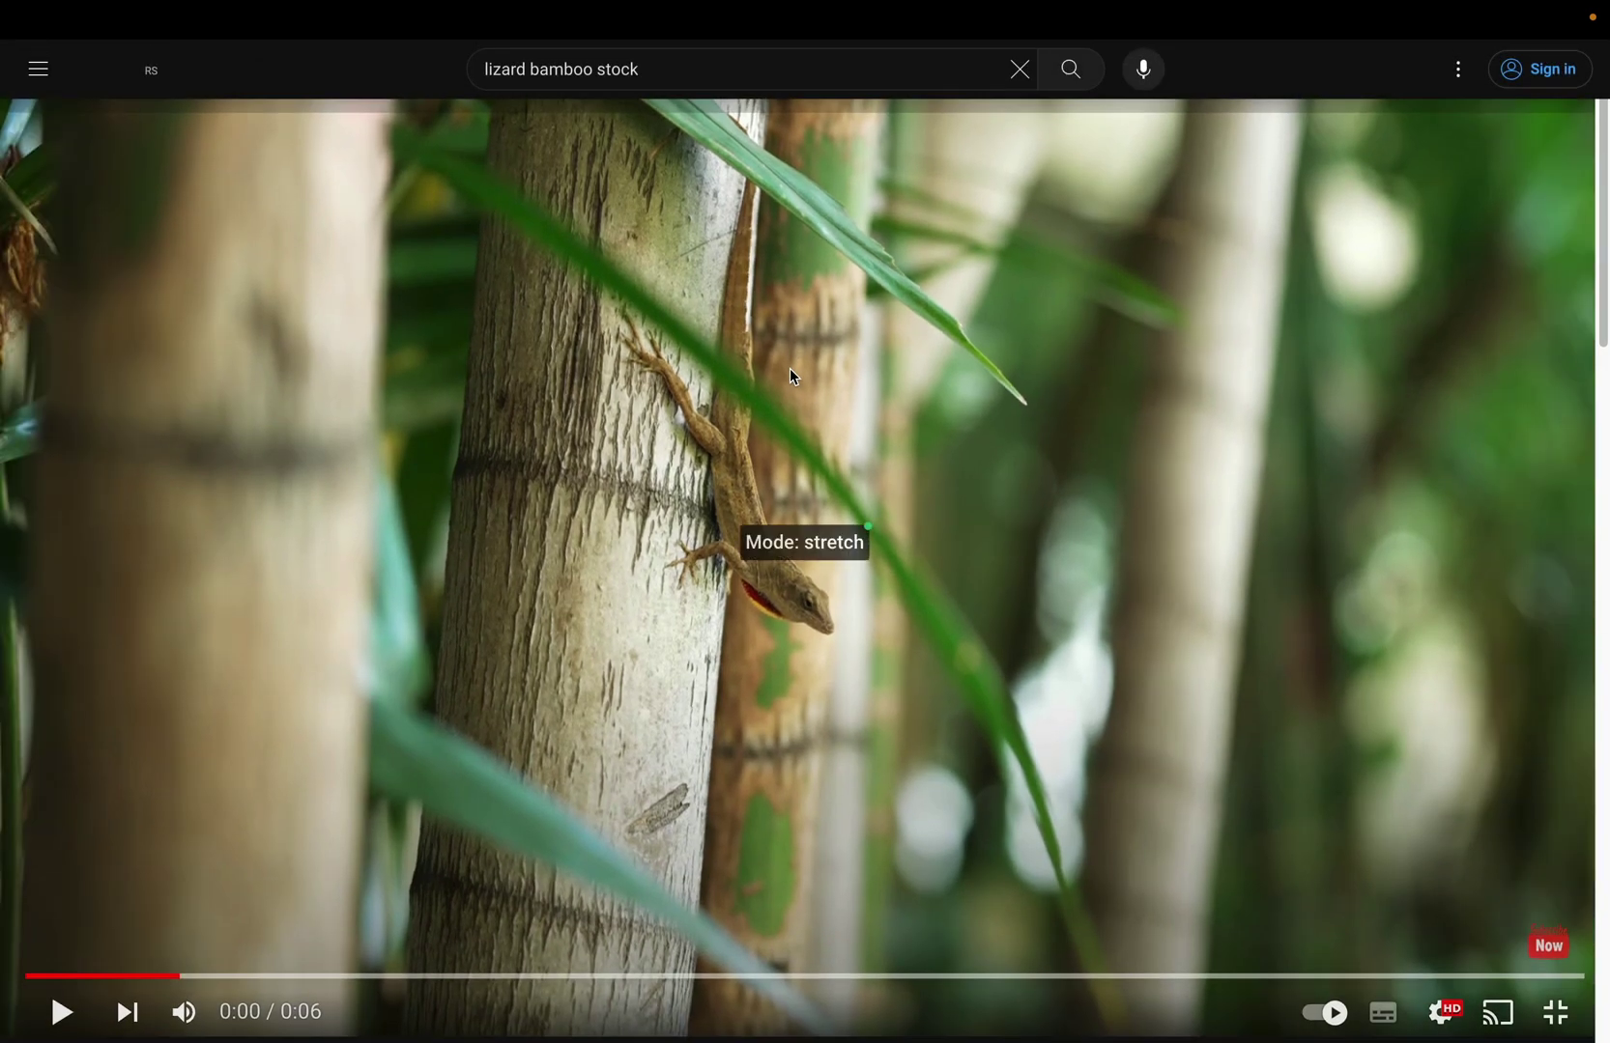
# - Press Ctrl+Alt+C twice to cycle the fullscreen lizard video's framing from stretch to upscale
pyautogui.hotkey('ctrl', 'alt', 'c')
pyautogui.hotkey('ctrl', 'alt', 'c')
pyautogui.hotkey('ctrl', 'alt', 'c')
pyautogui.hotkey('ctrl', 'alt', 'c')
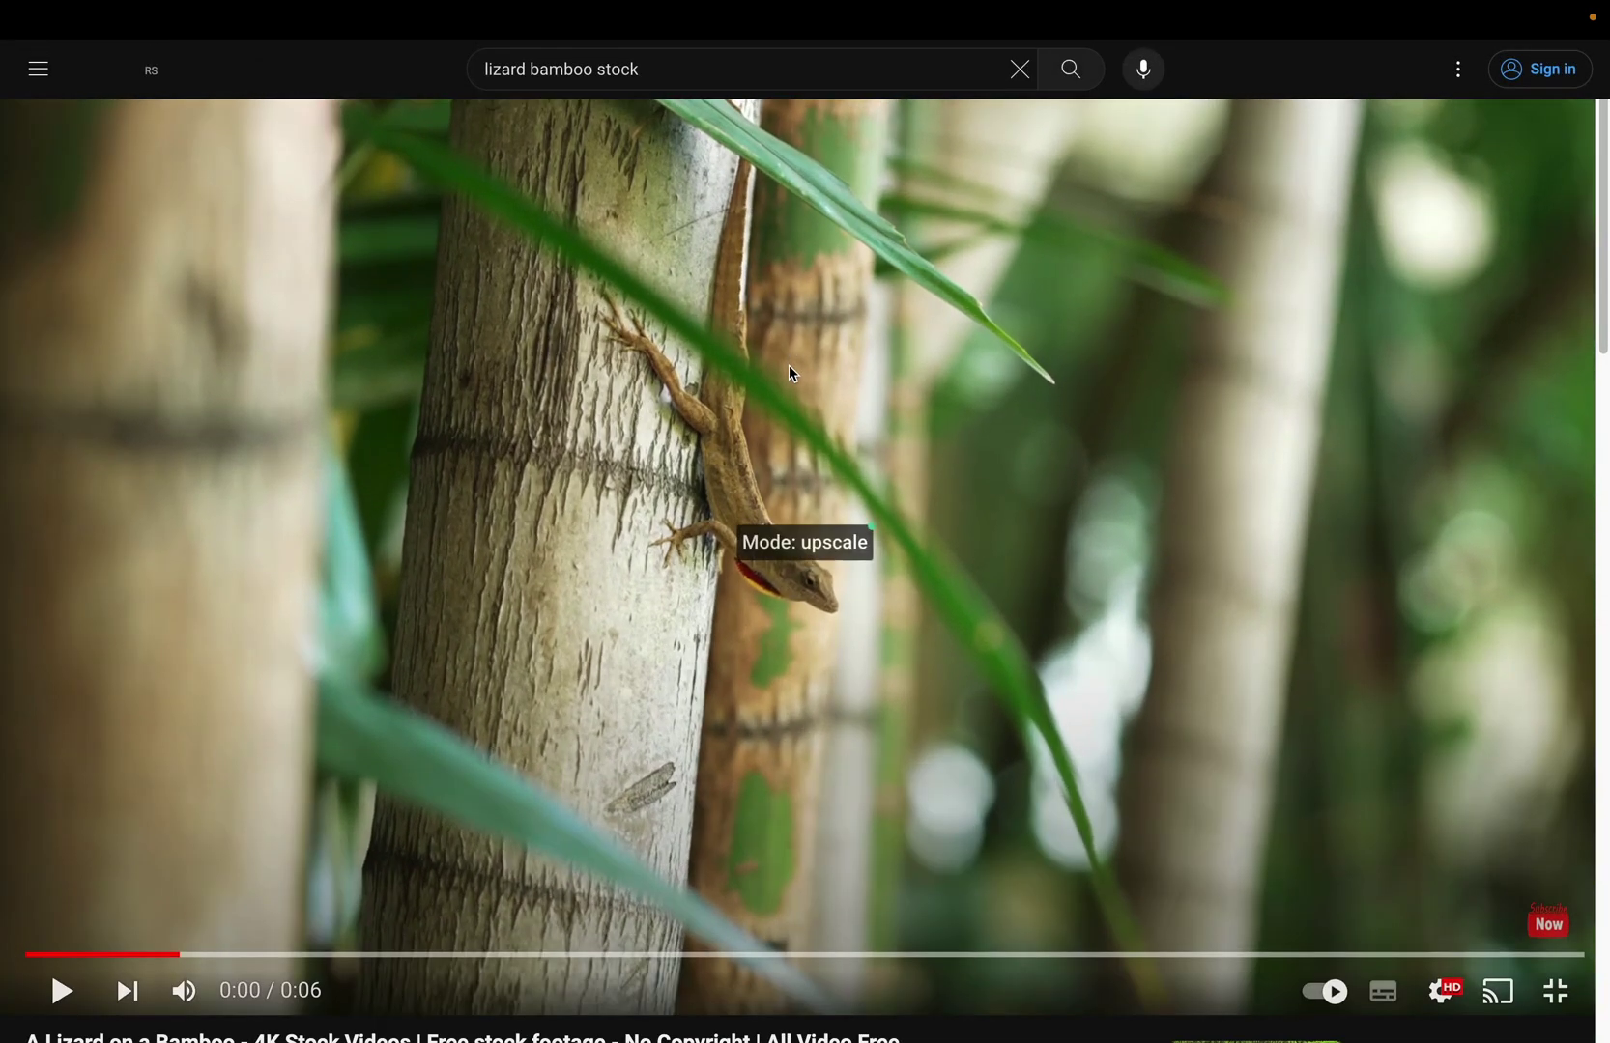
pyautogui.hotkey('ctrl', 'alt', 'c')
pyautogui.hotkey('ctrl', 'alt', 'c')
pyautogui.hotkey('ctrl', 'alt', 'c')
pyautogui.hotkey('ctrl', 'alt', 'c')
pyautogui.hotkey('ctrl', 'alt', 'c')
pyautogui.hotkey('ctrl', 'alt', 'c')
pyautogui.hotkey('ctrl', 'alt', 'c')
pyautogui.hotkey('ctrl', 'alt', 'c')
pyautogui.hotkey('ctrl', 'alt', 'c')
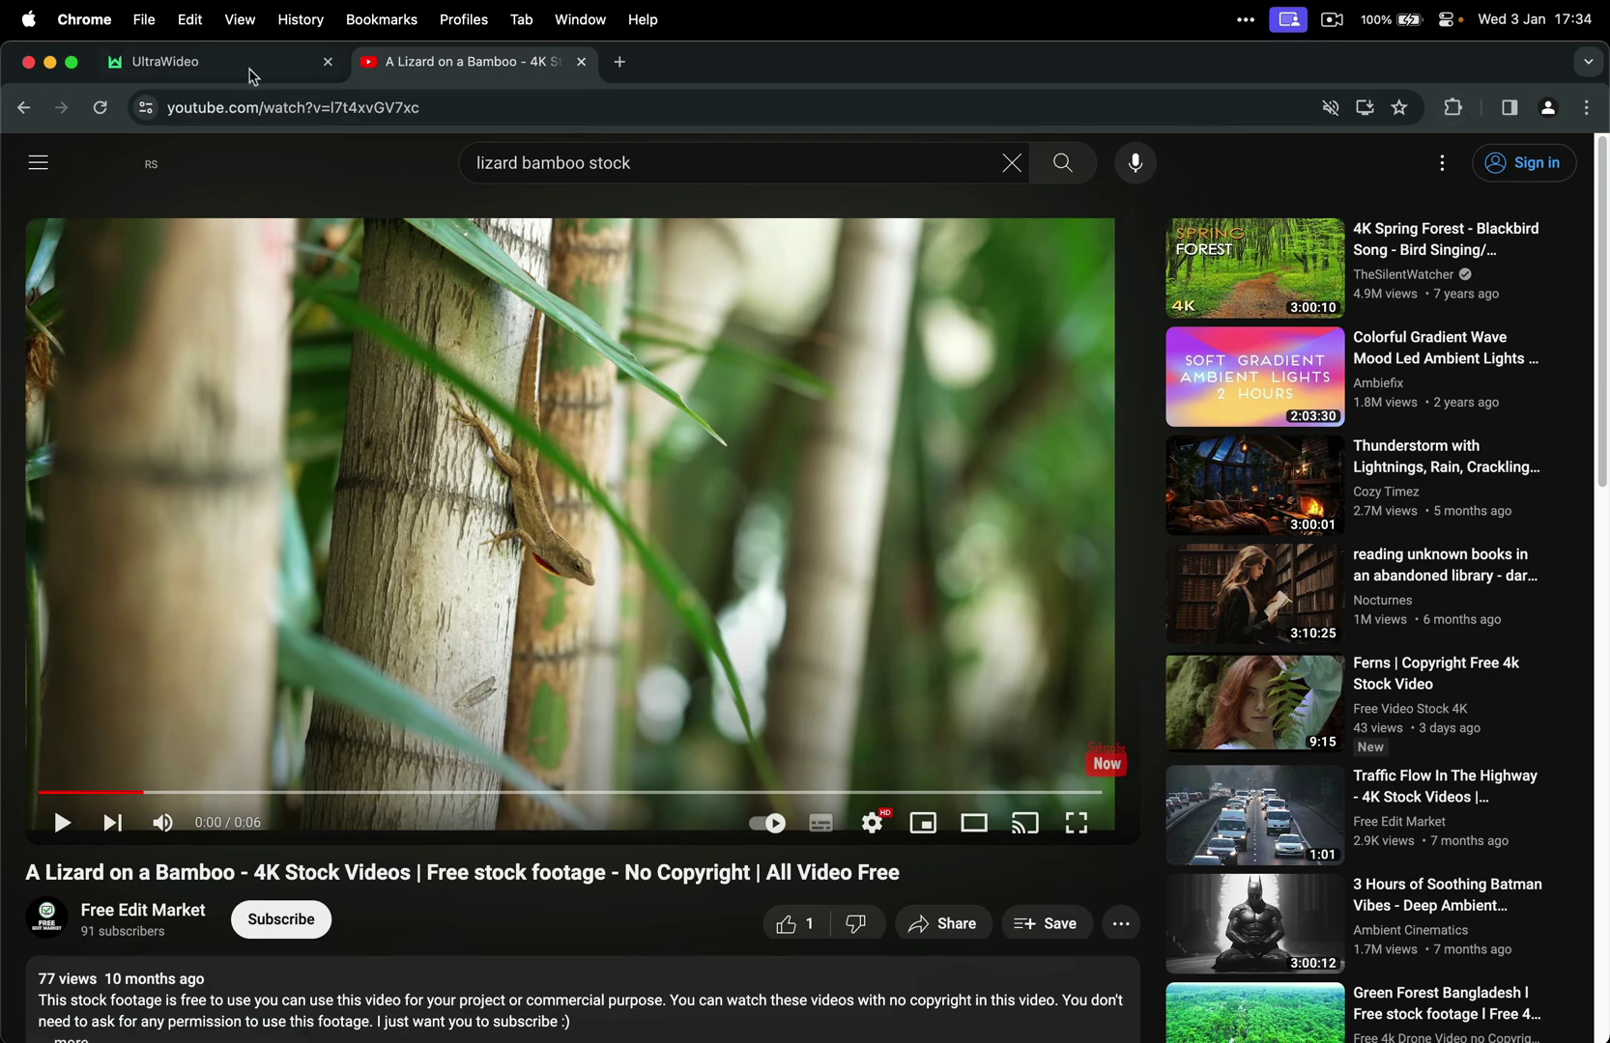
# - Pin UltraWideo to Chrome's toolbar and open its popup showing normal mode and 1 by 1 scale
pyautogui.click(248, 66)
pyautogui.click(427, 62)
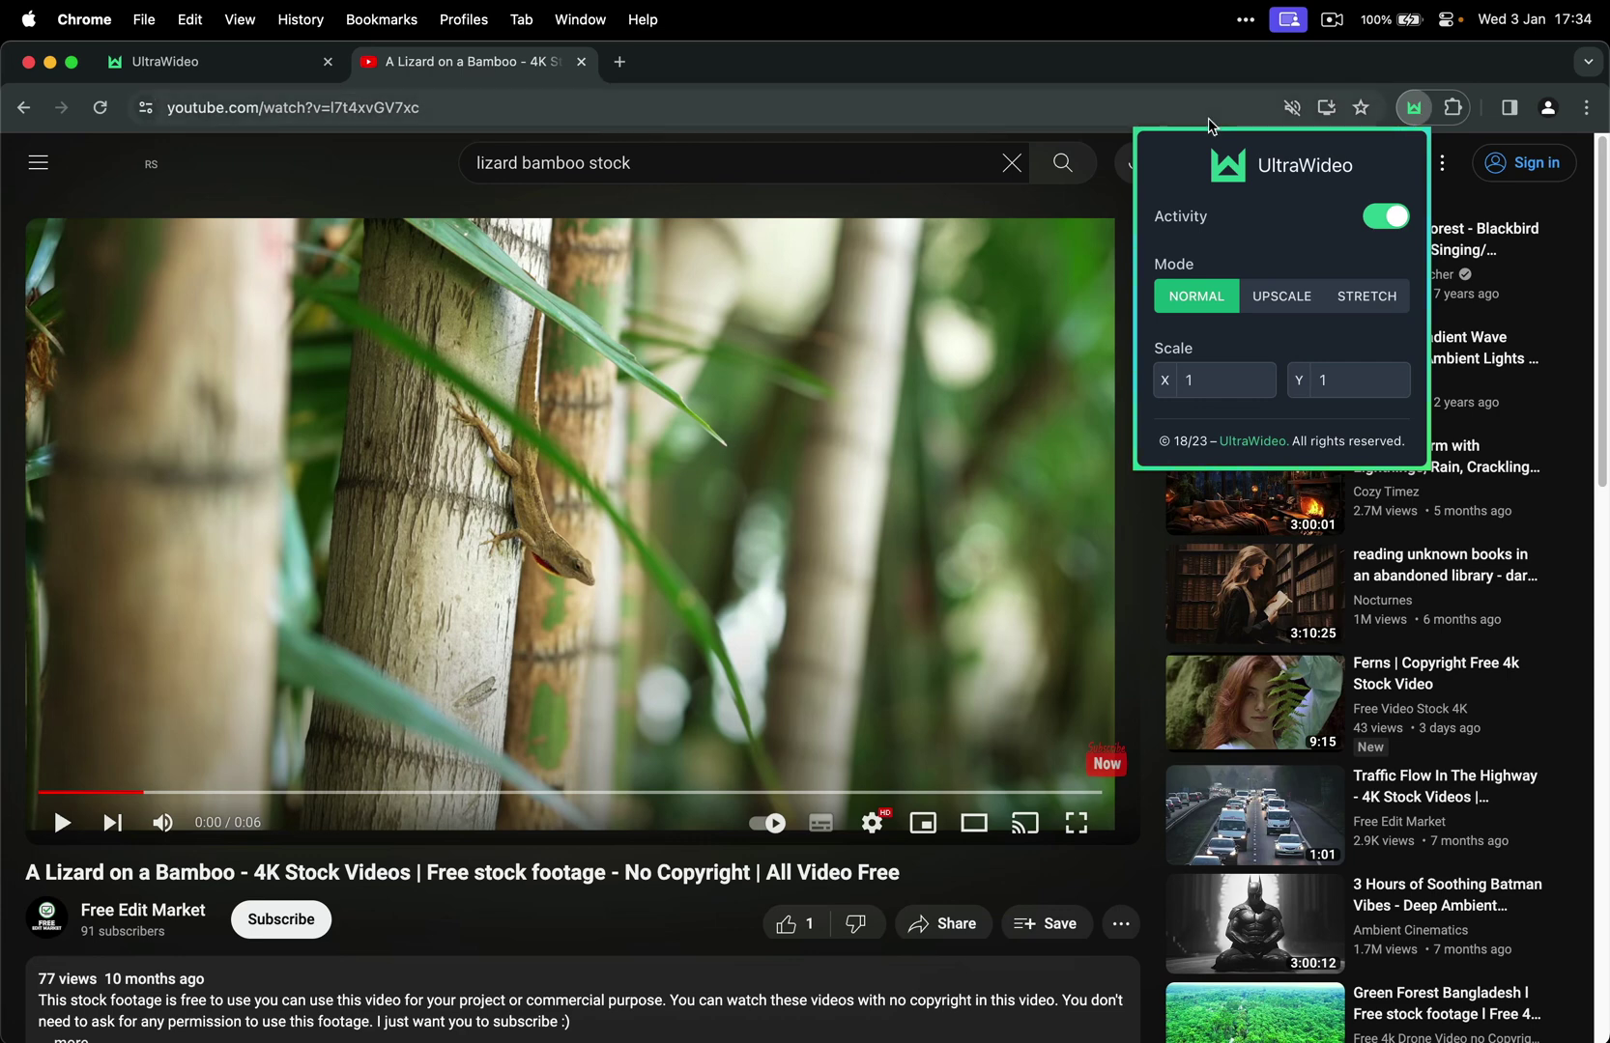
pyautogui.click(1452, 107)
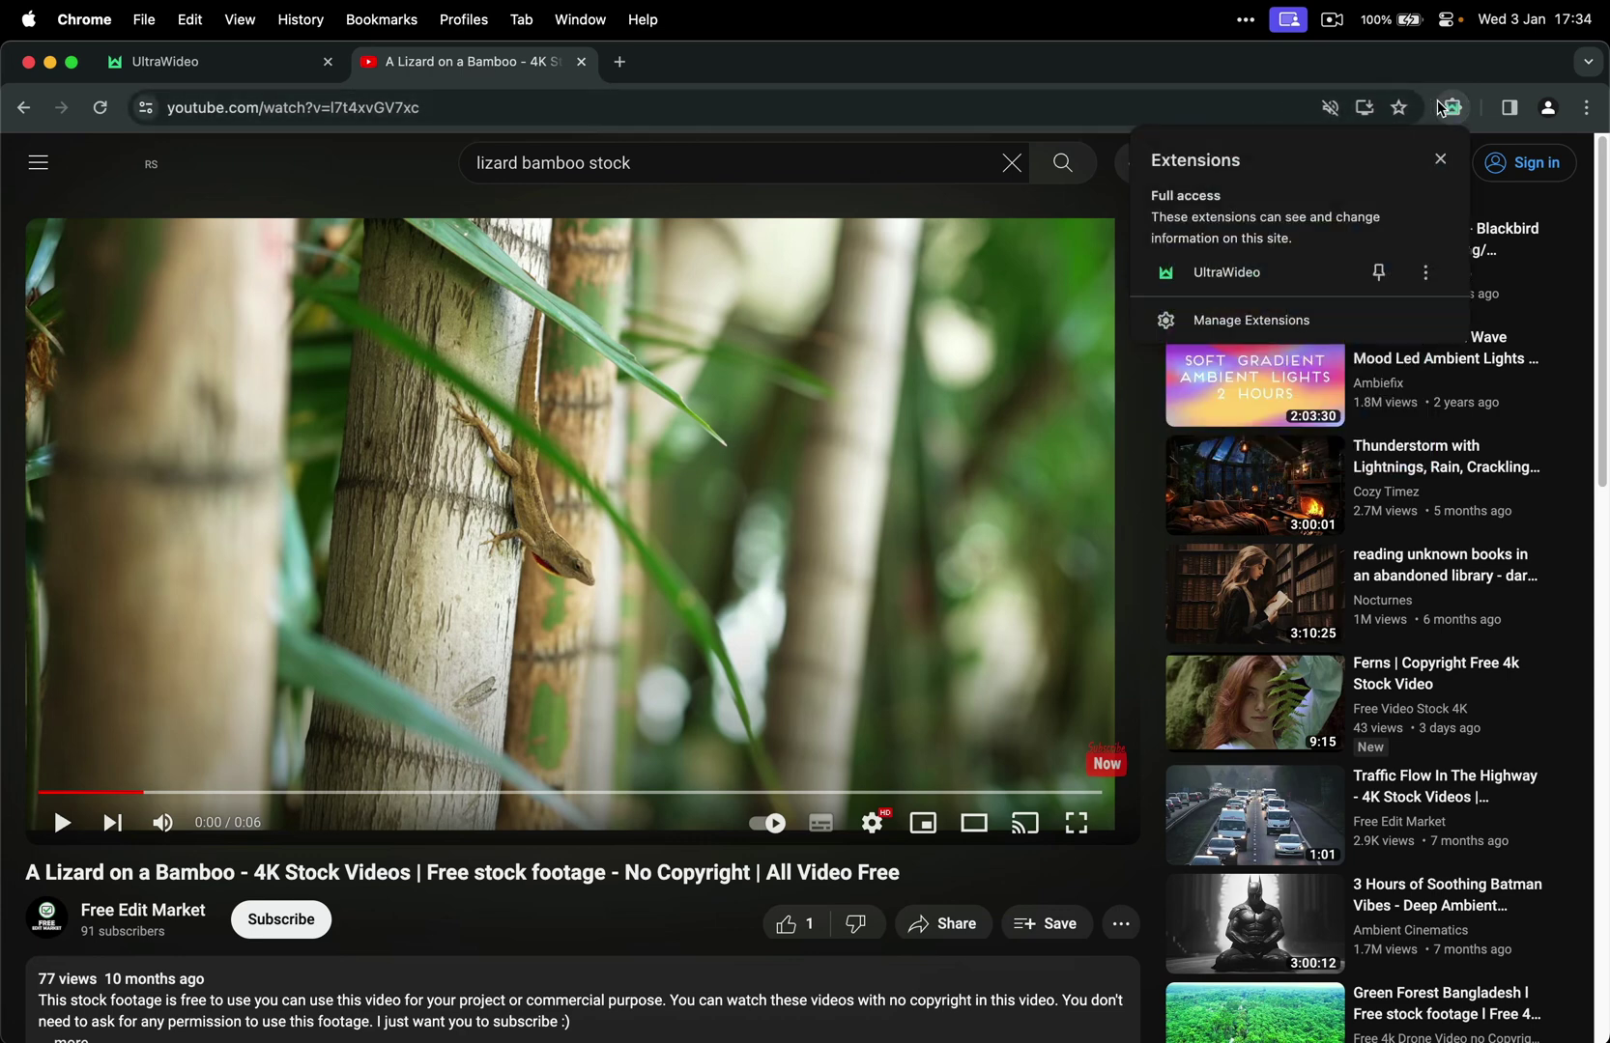
pyautogui.click(1382, 273)
pyautogui.click(1414, 108)
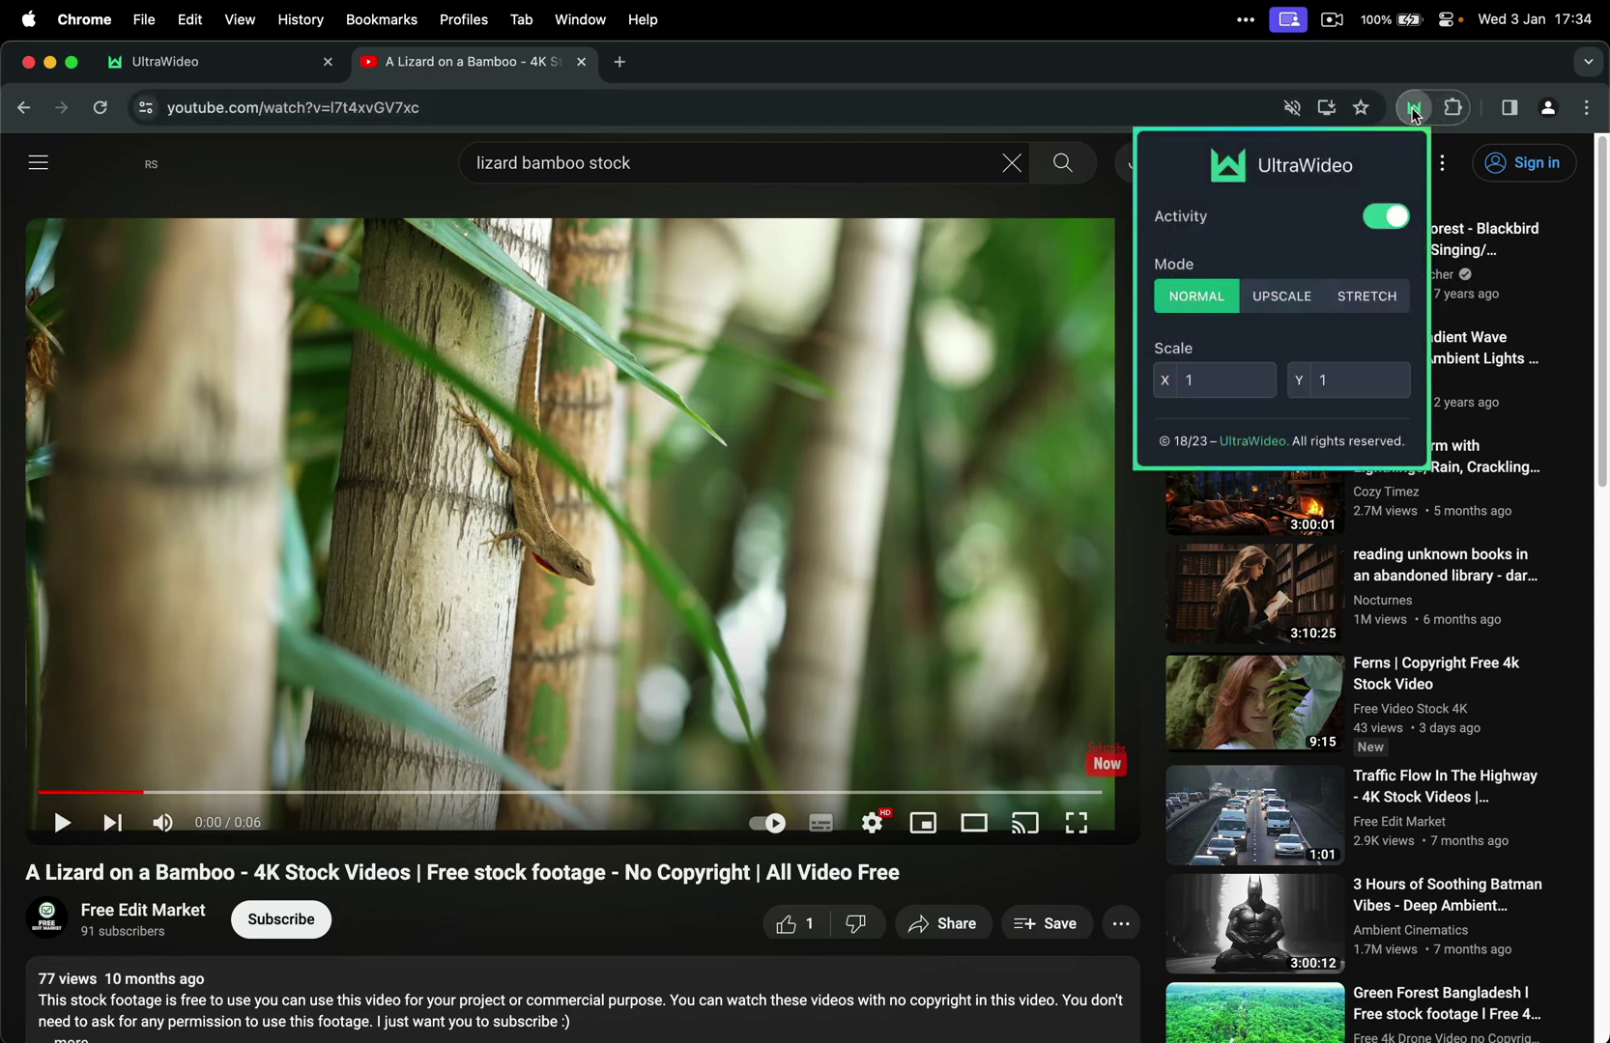
pyautogui.click(1413, 110)
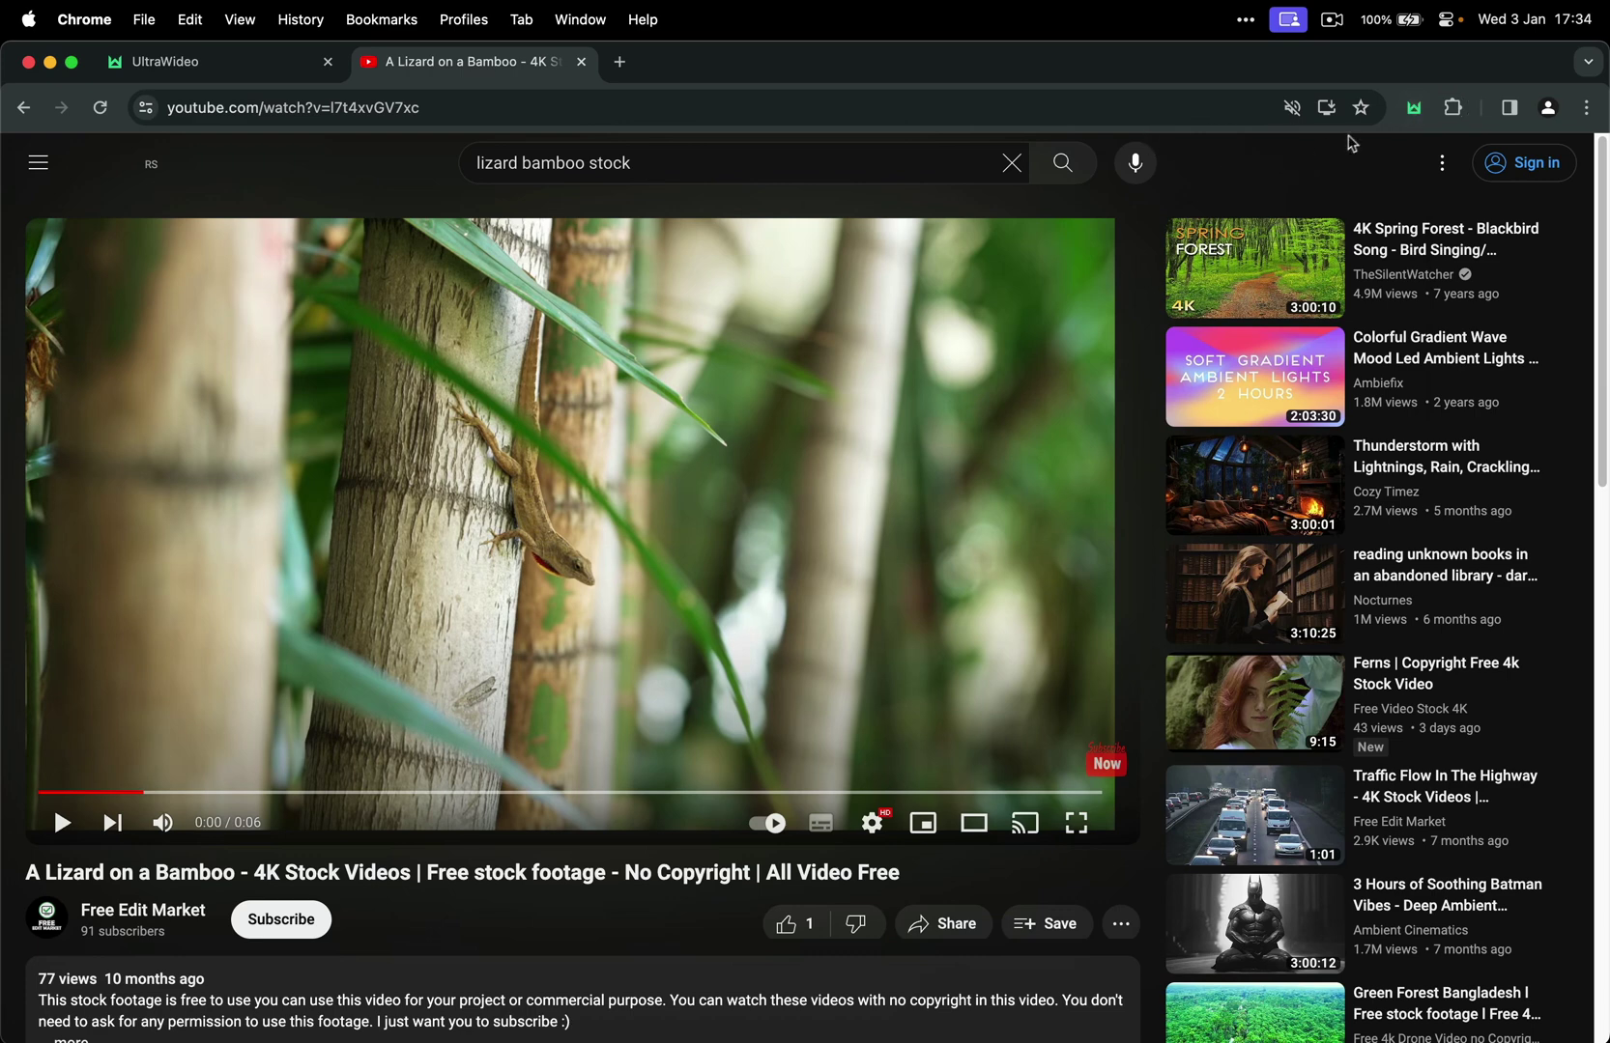
pyautogui.click(1413, 107)
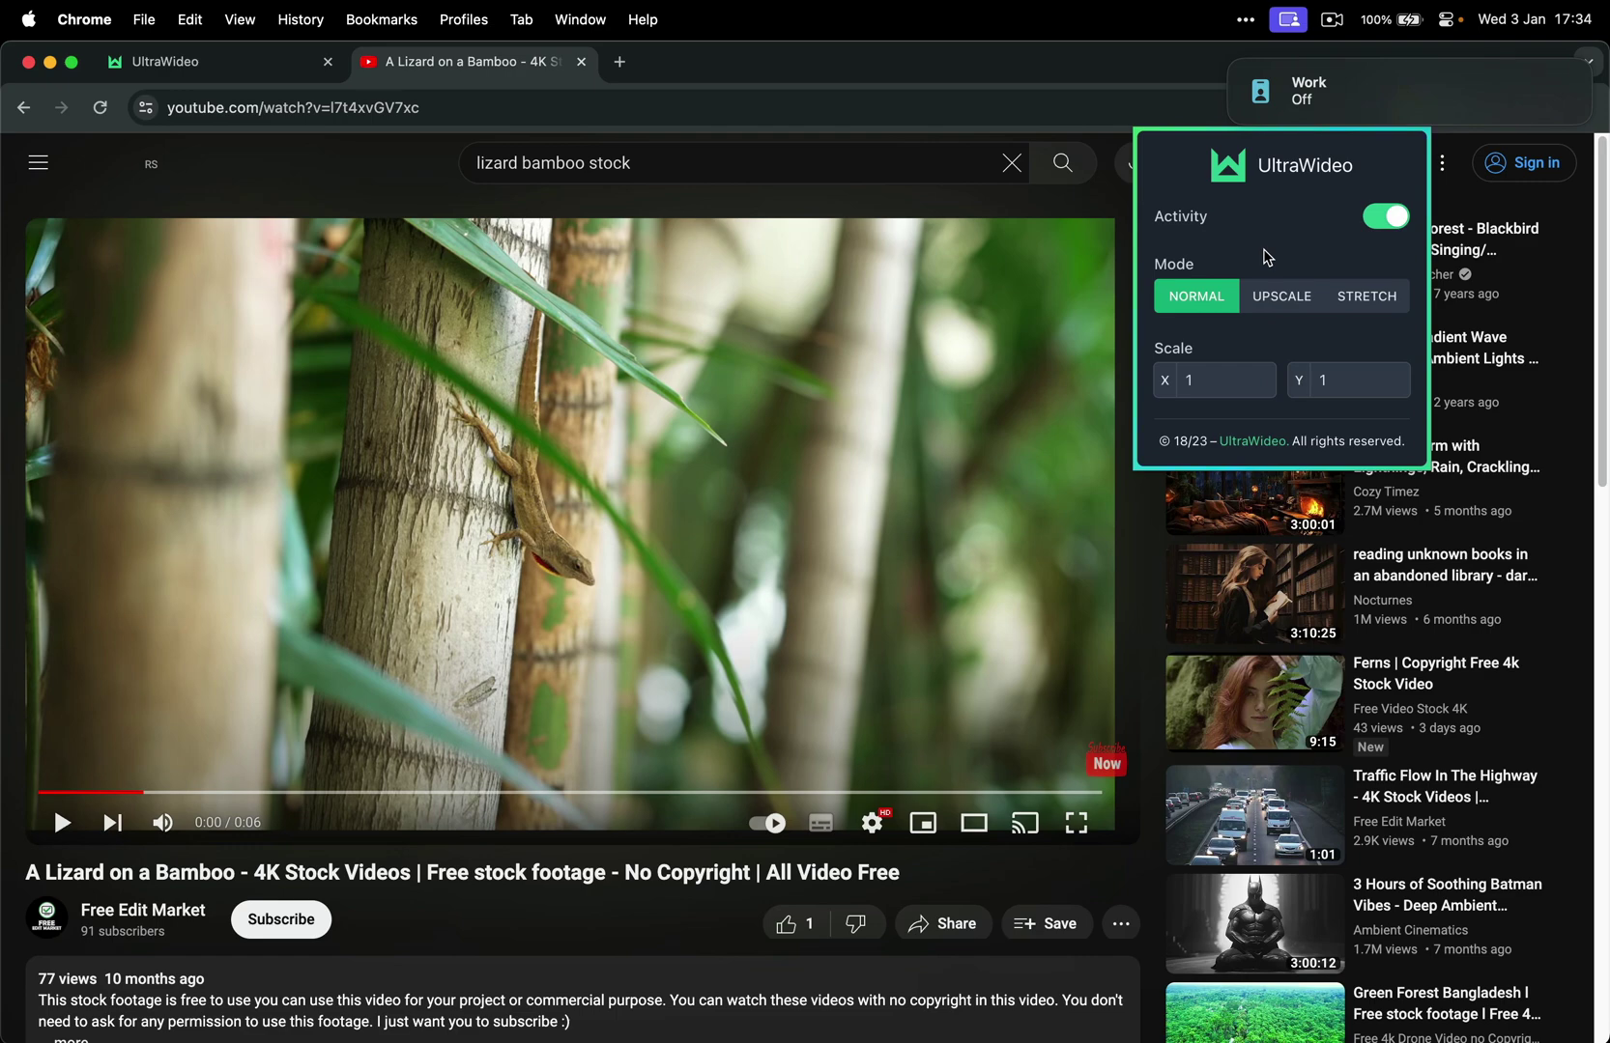
# - Make the lizard clip fullscreen and set UltraWideo's mode to STRETCH, keeping scale 1 by 1
pyautogui.doubleClick(808, 471)
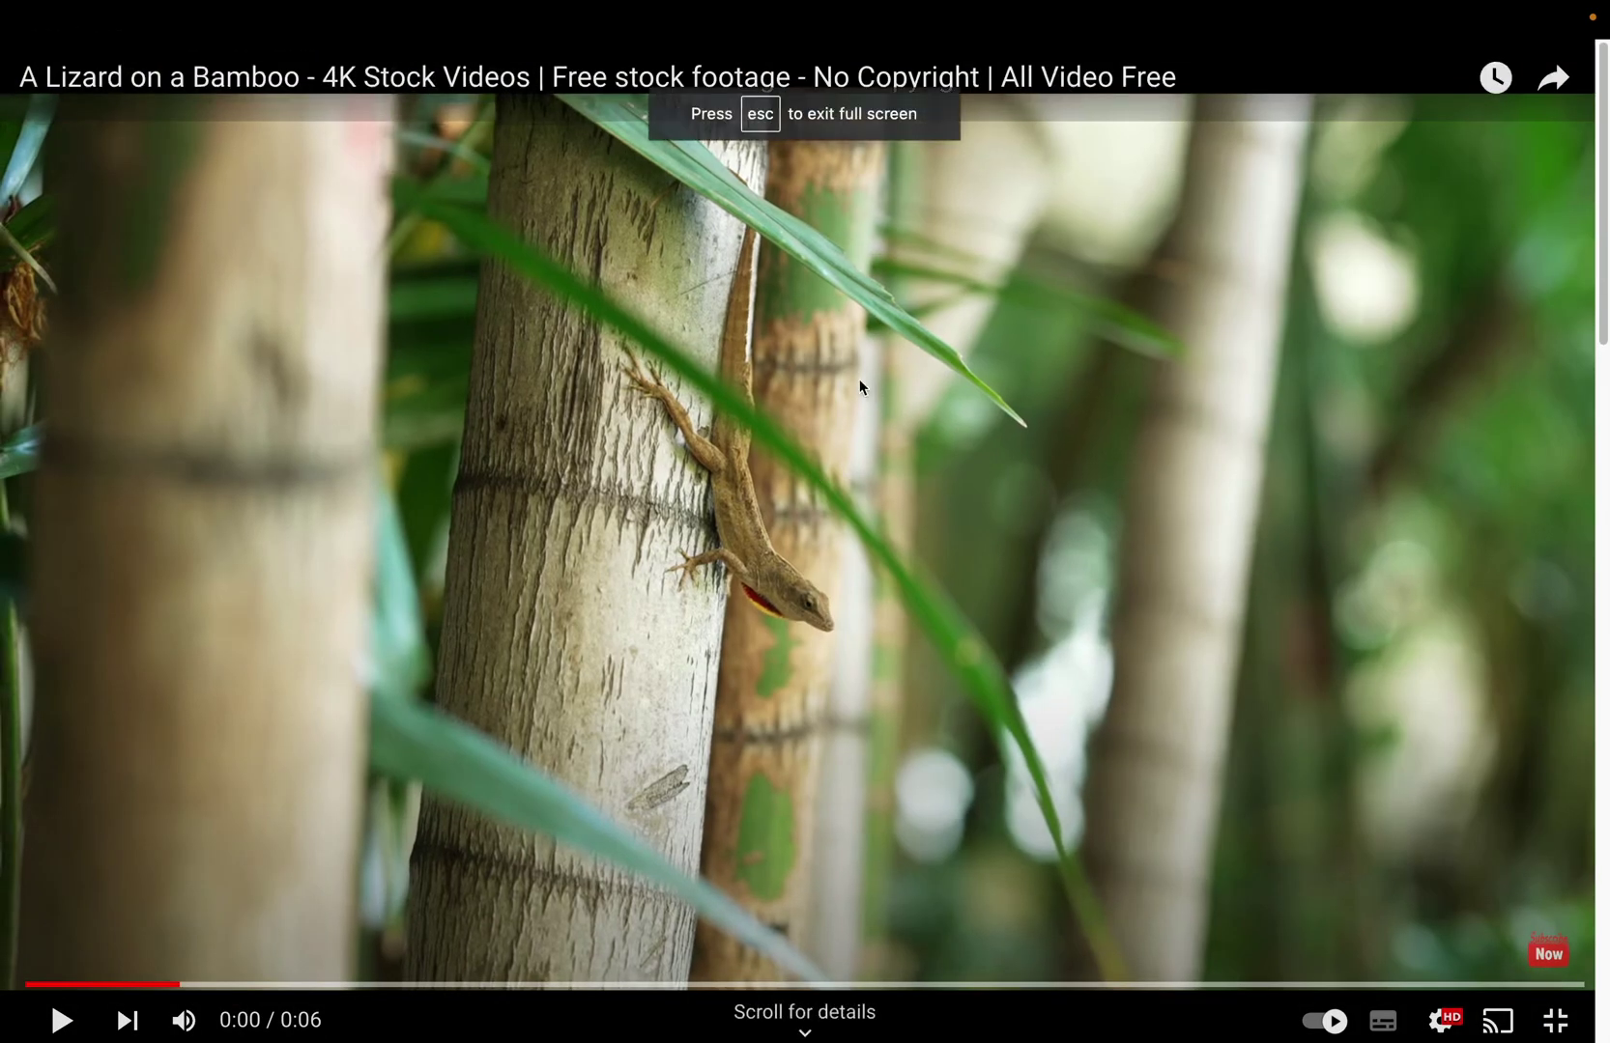
pyautogui.moveTo(1047, 7)
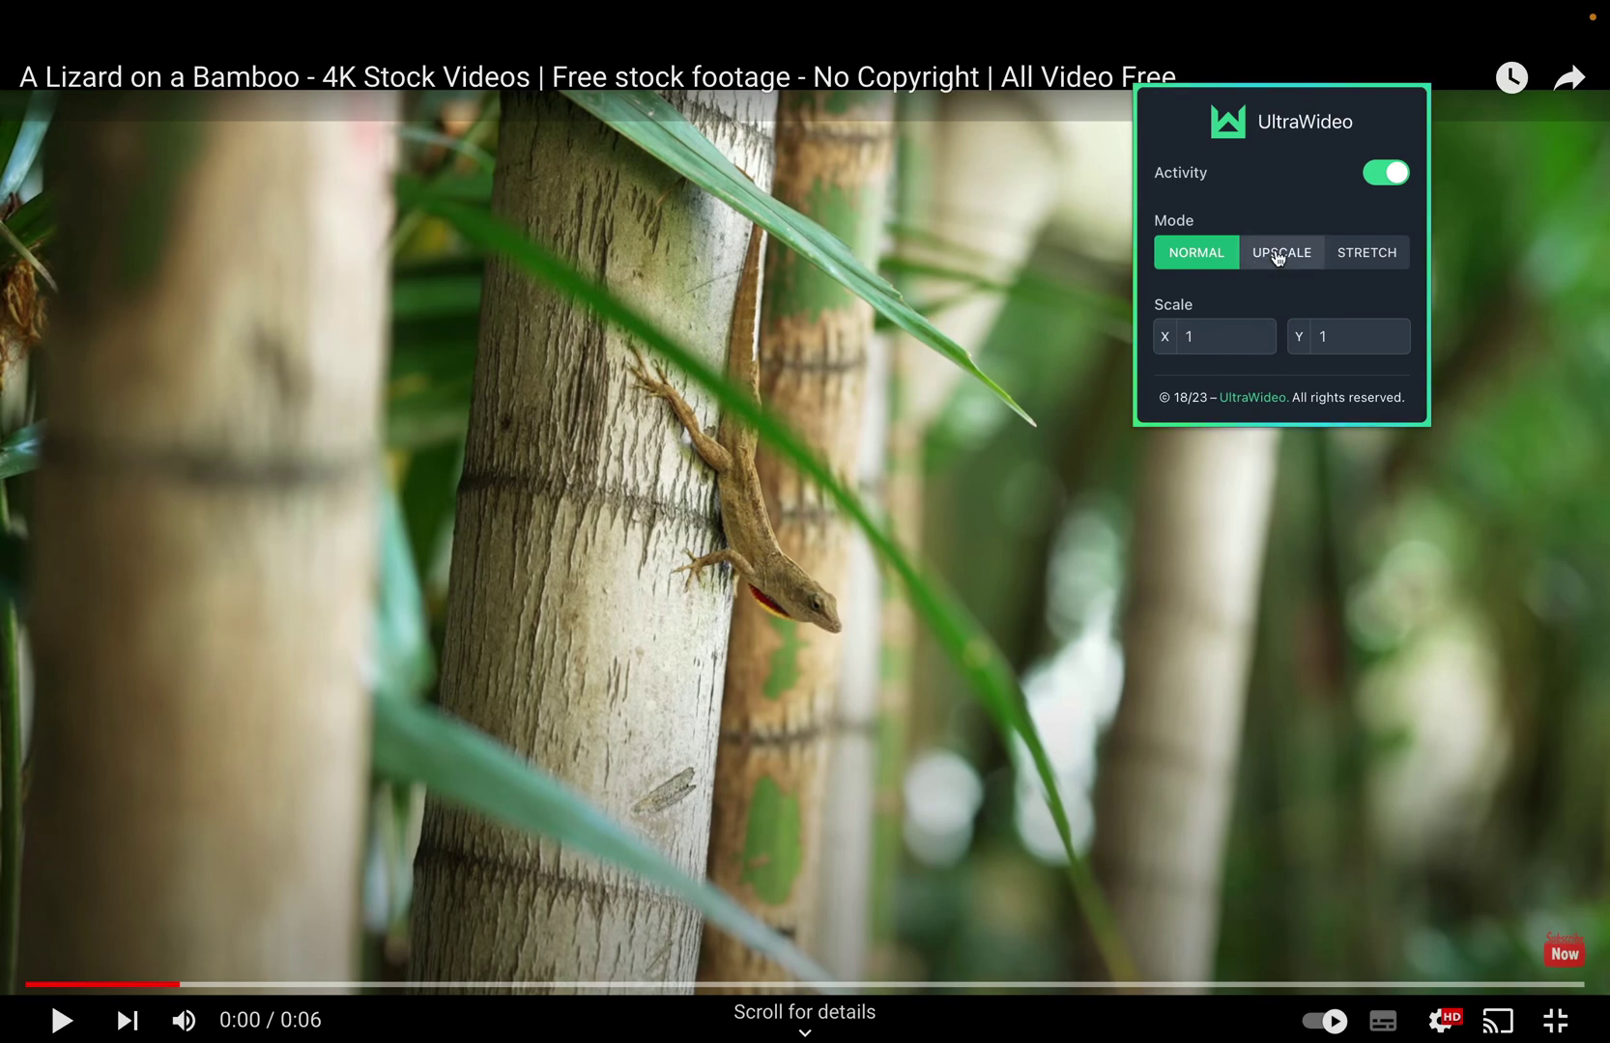
pyautogui.click(1356, 260)
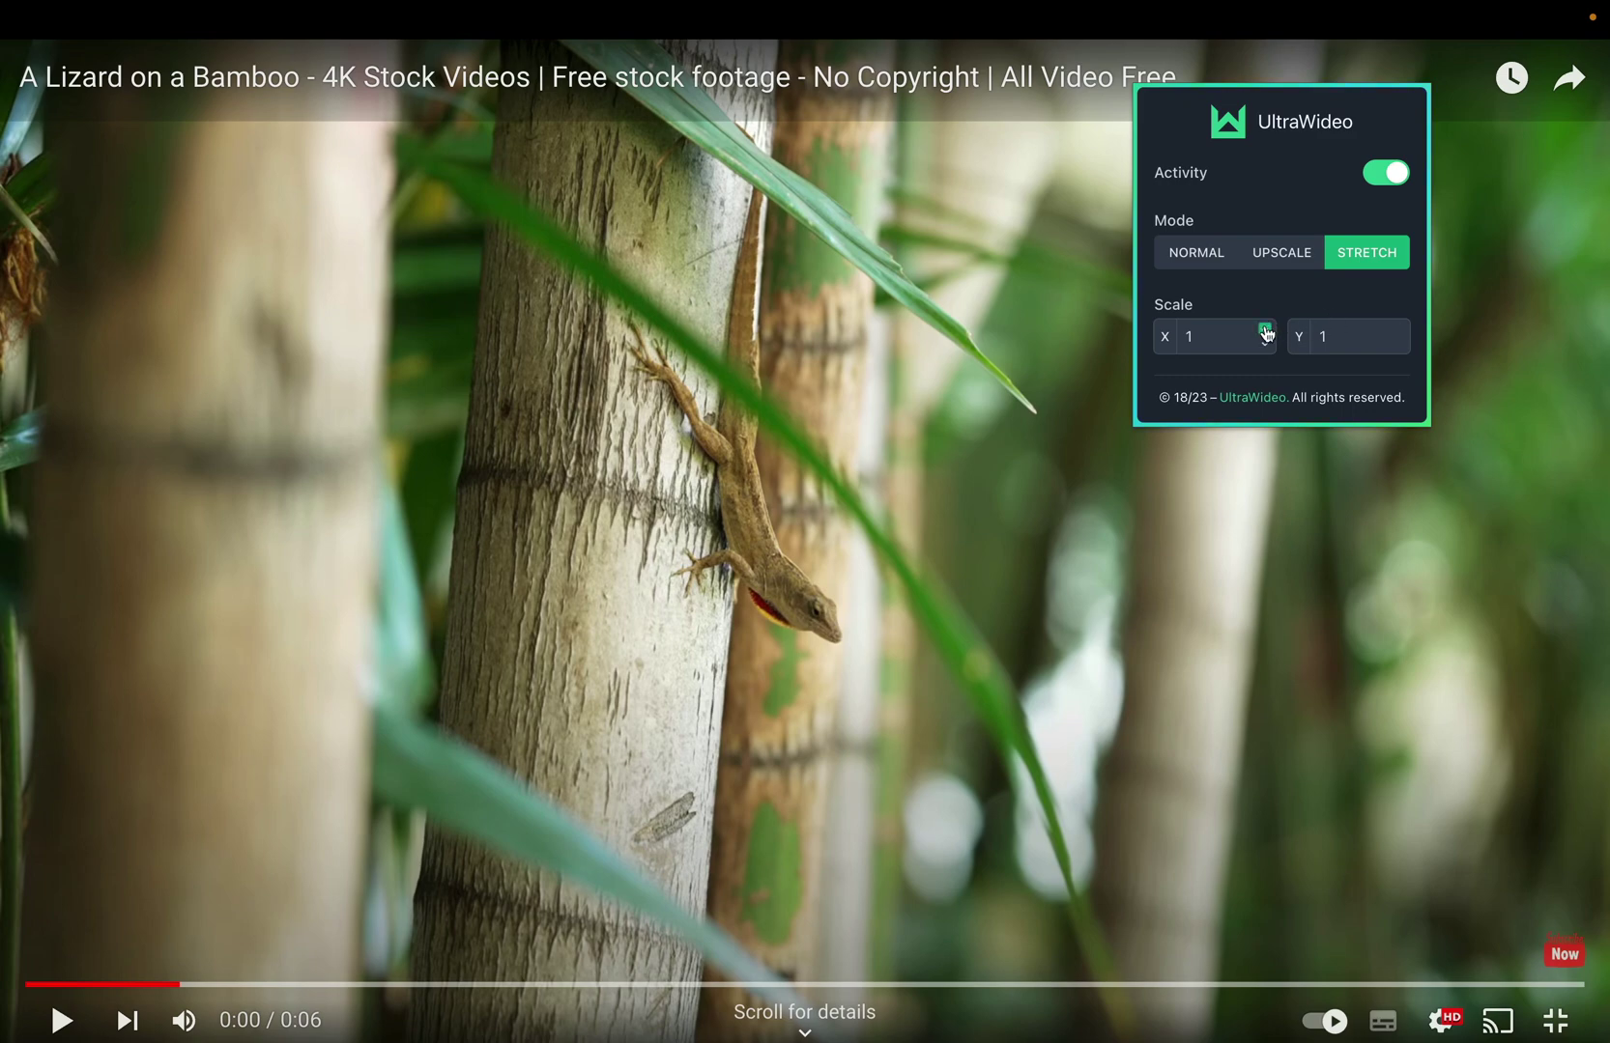
# - Try X scale 1,1 and 1,2, then shrink the lizard video to X 0,9 and Y 0,8
pyautogui.click(1265, 331)
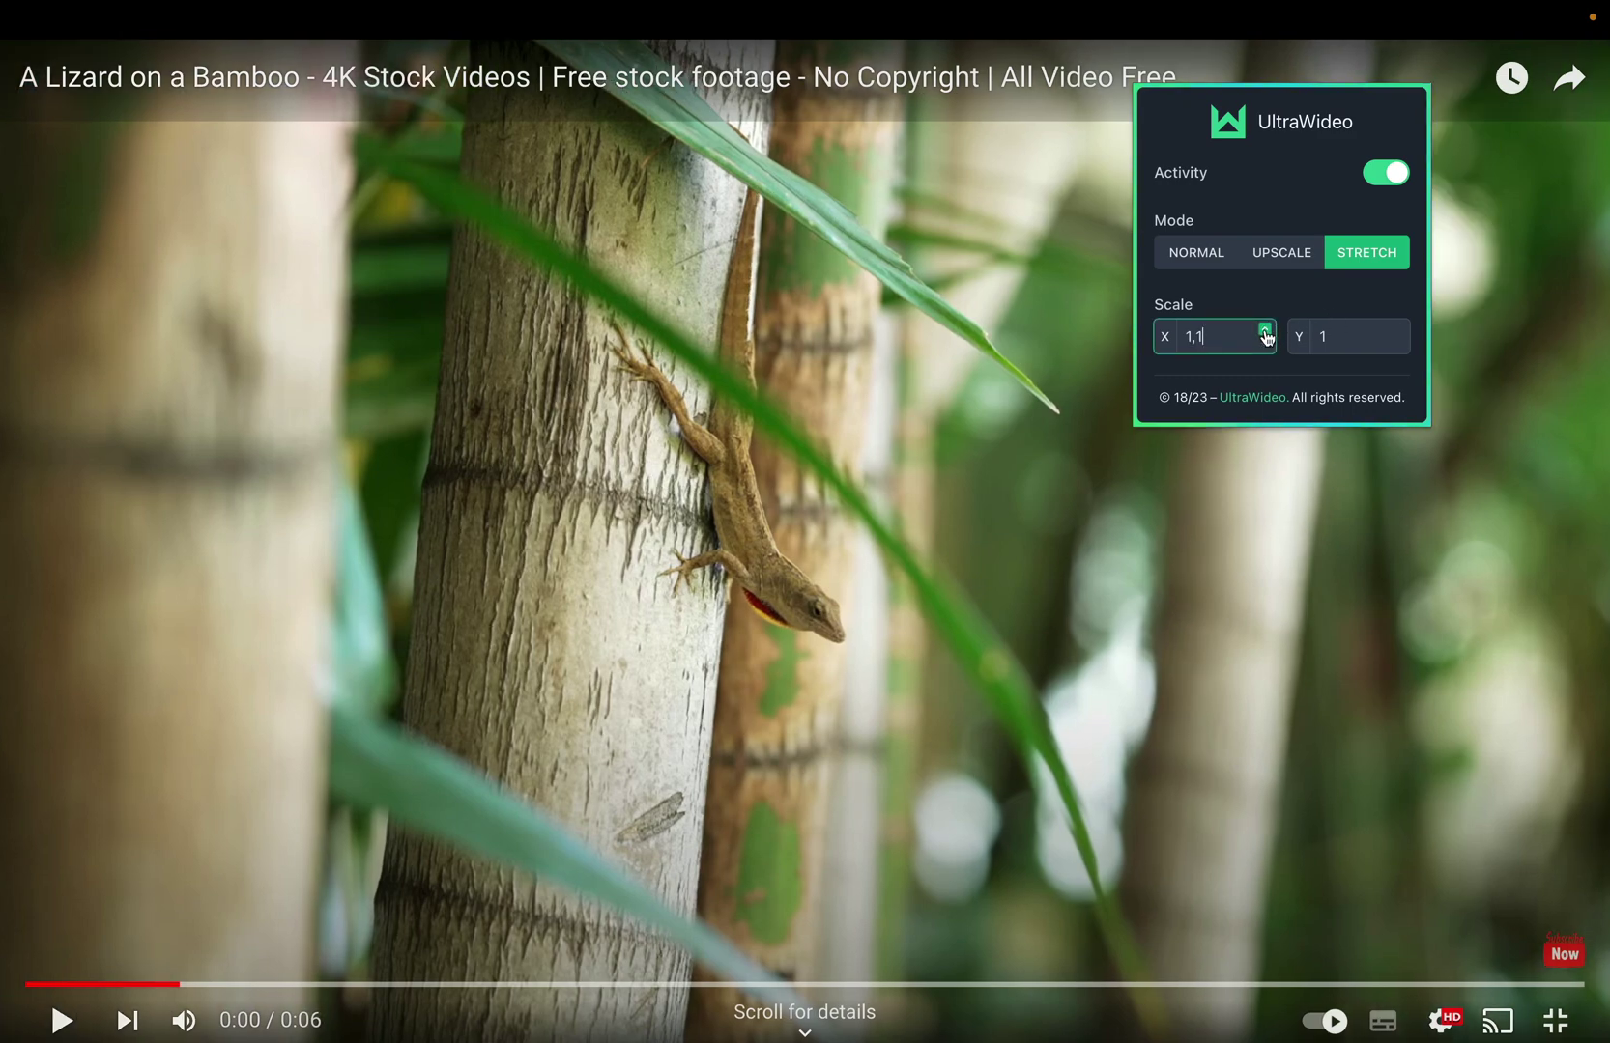
pyautogui.click(1265, 331)
pyautogui.click(1264, 343)
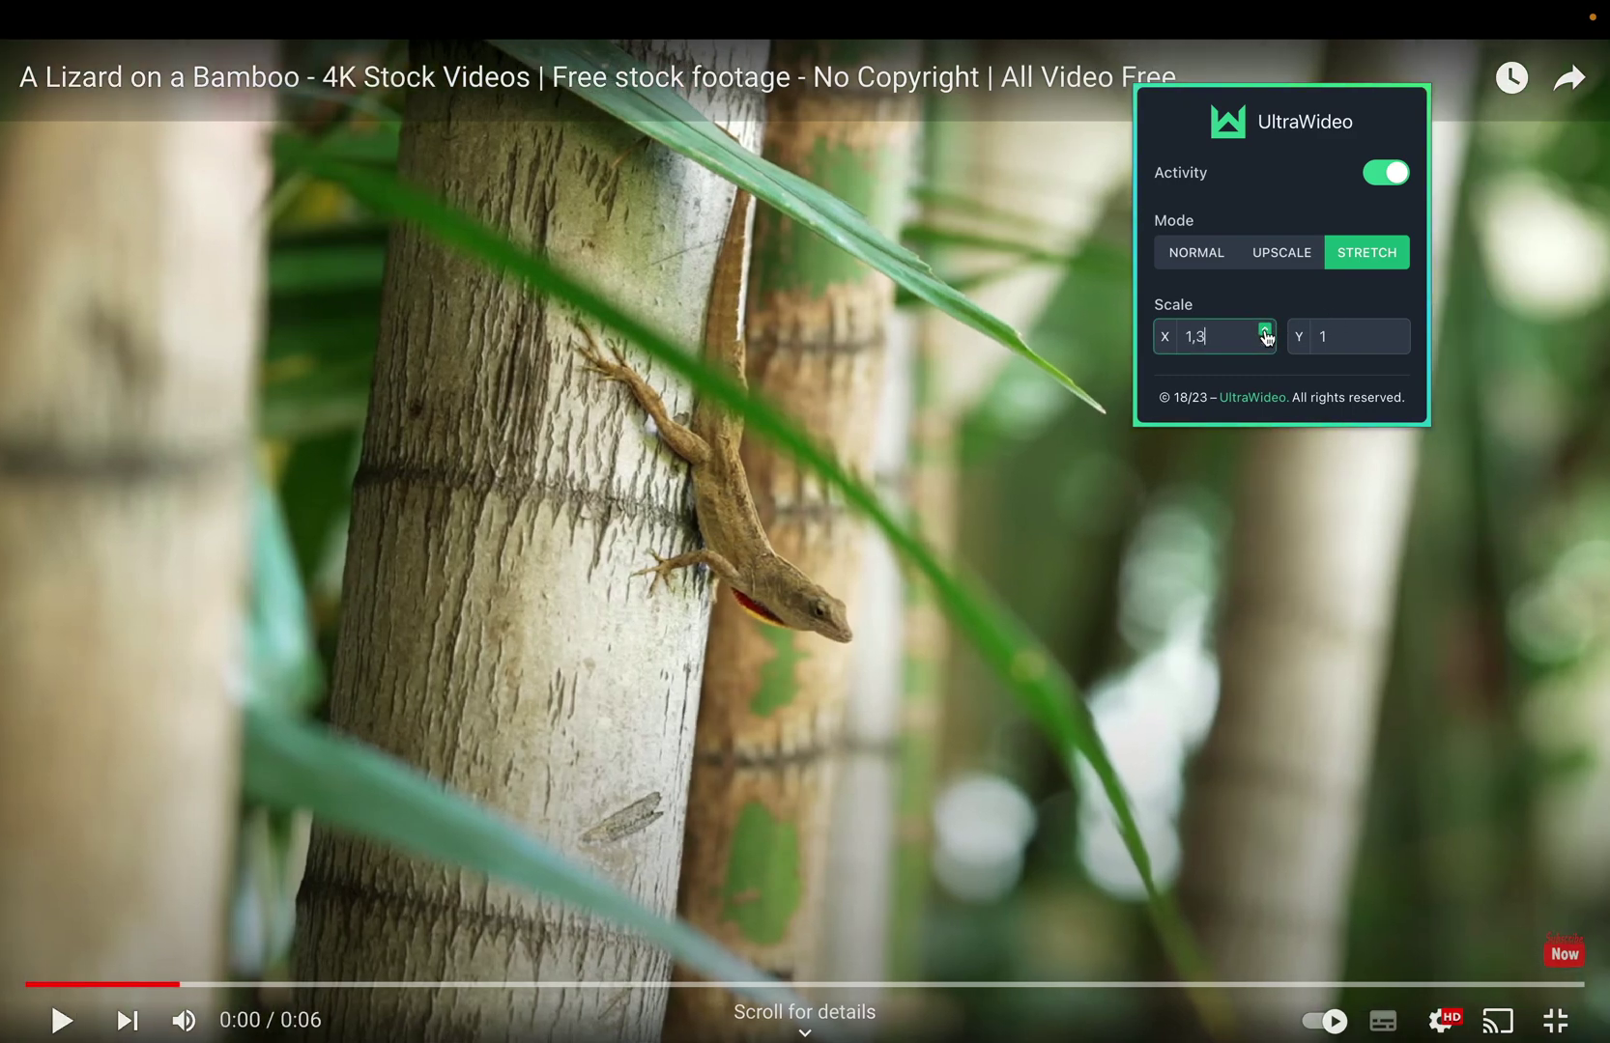
pyautogui.click(1264, 343)
pyautogui.click(1264, 343)
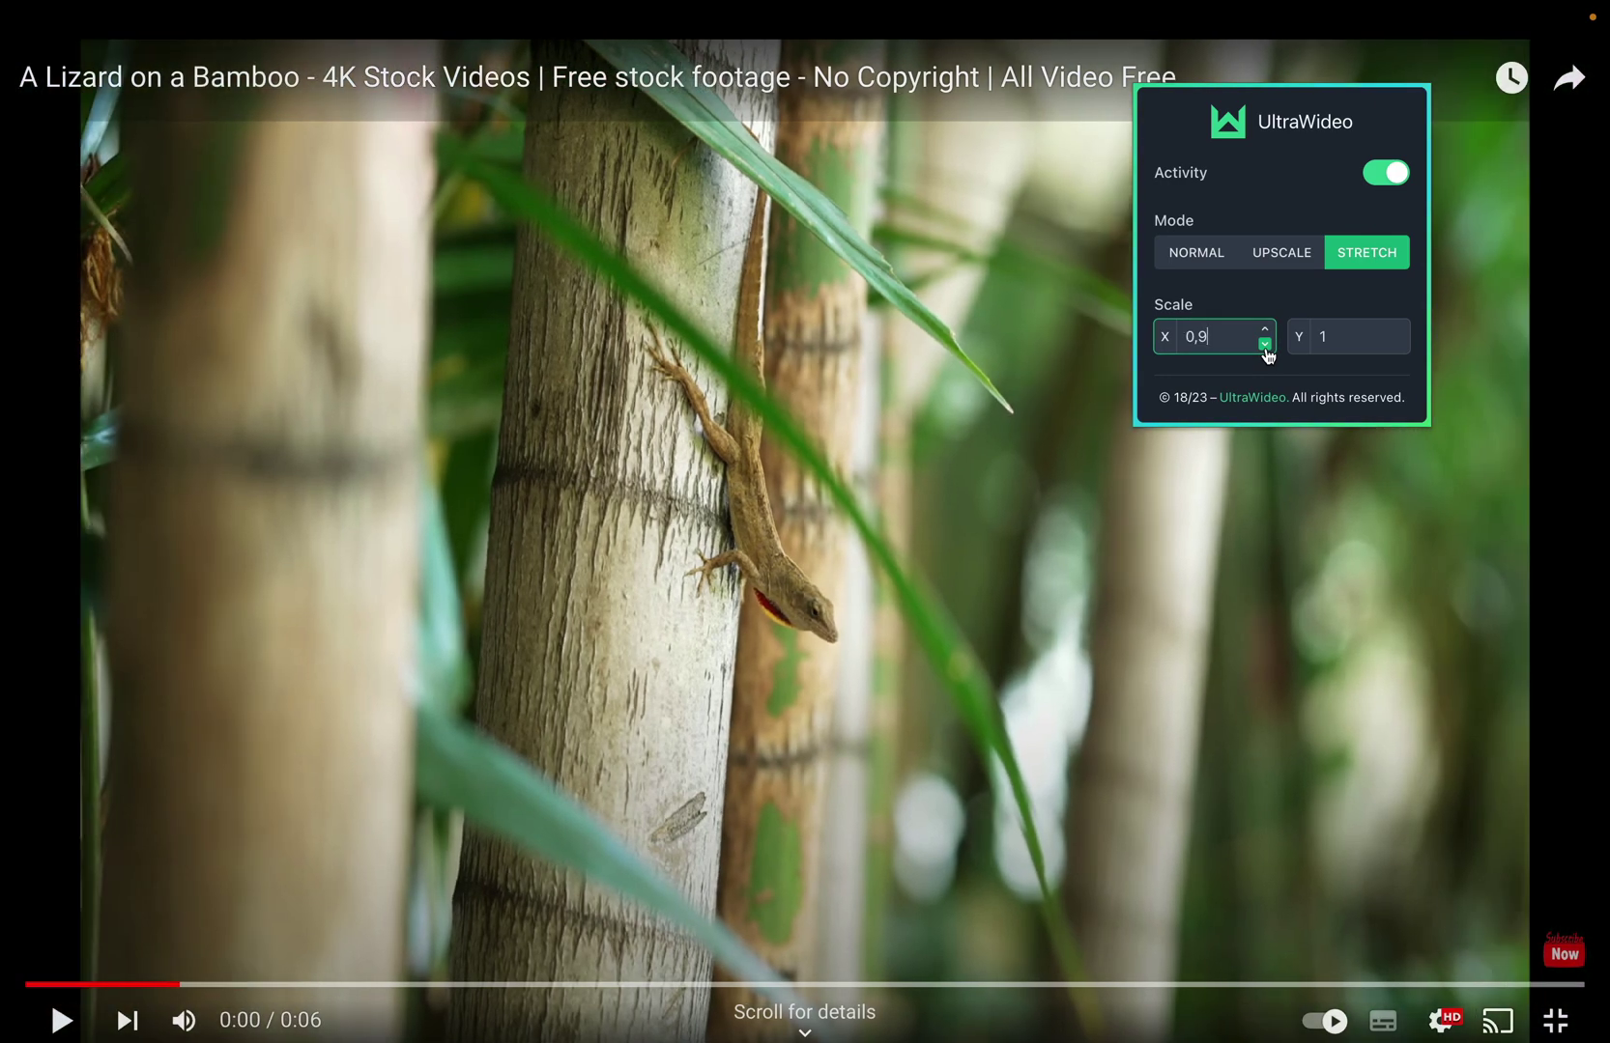
pyautogui.click(1265, 343)
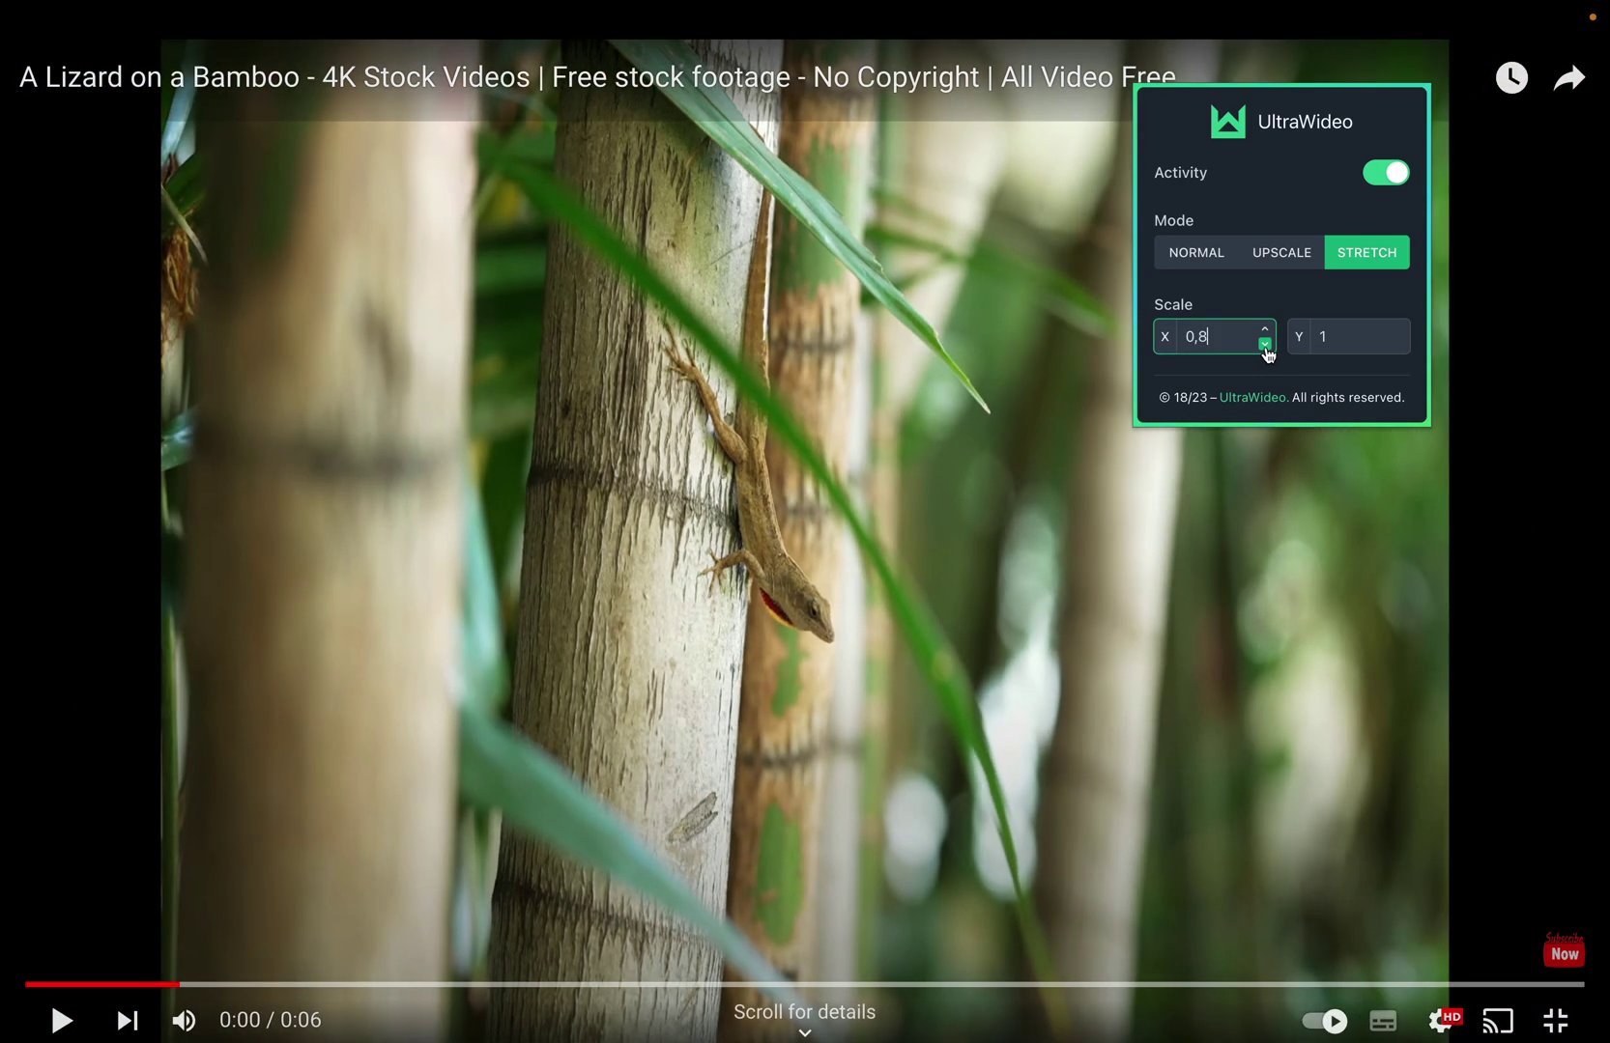
pyautogui.click(1398, 343)
pyautogui.click(1399, 343)
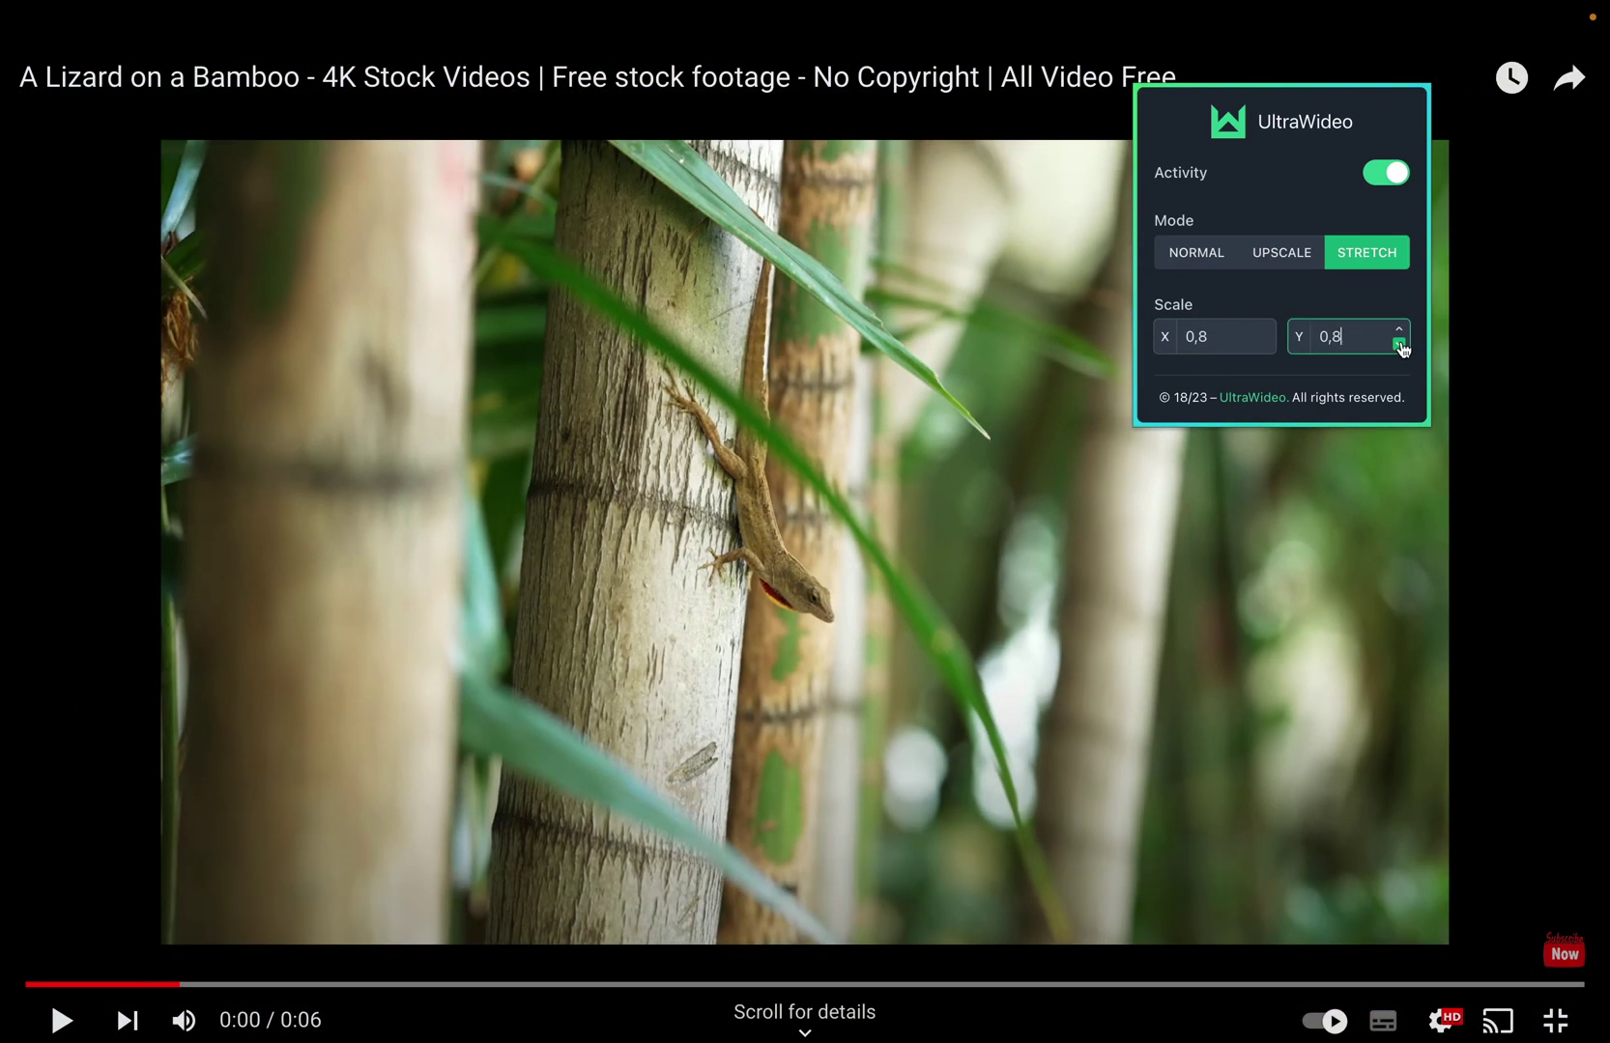
pyautogui.click(1265, 330)
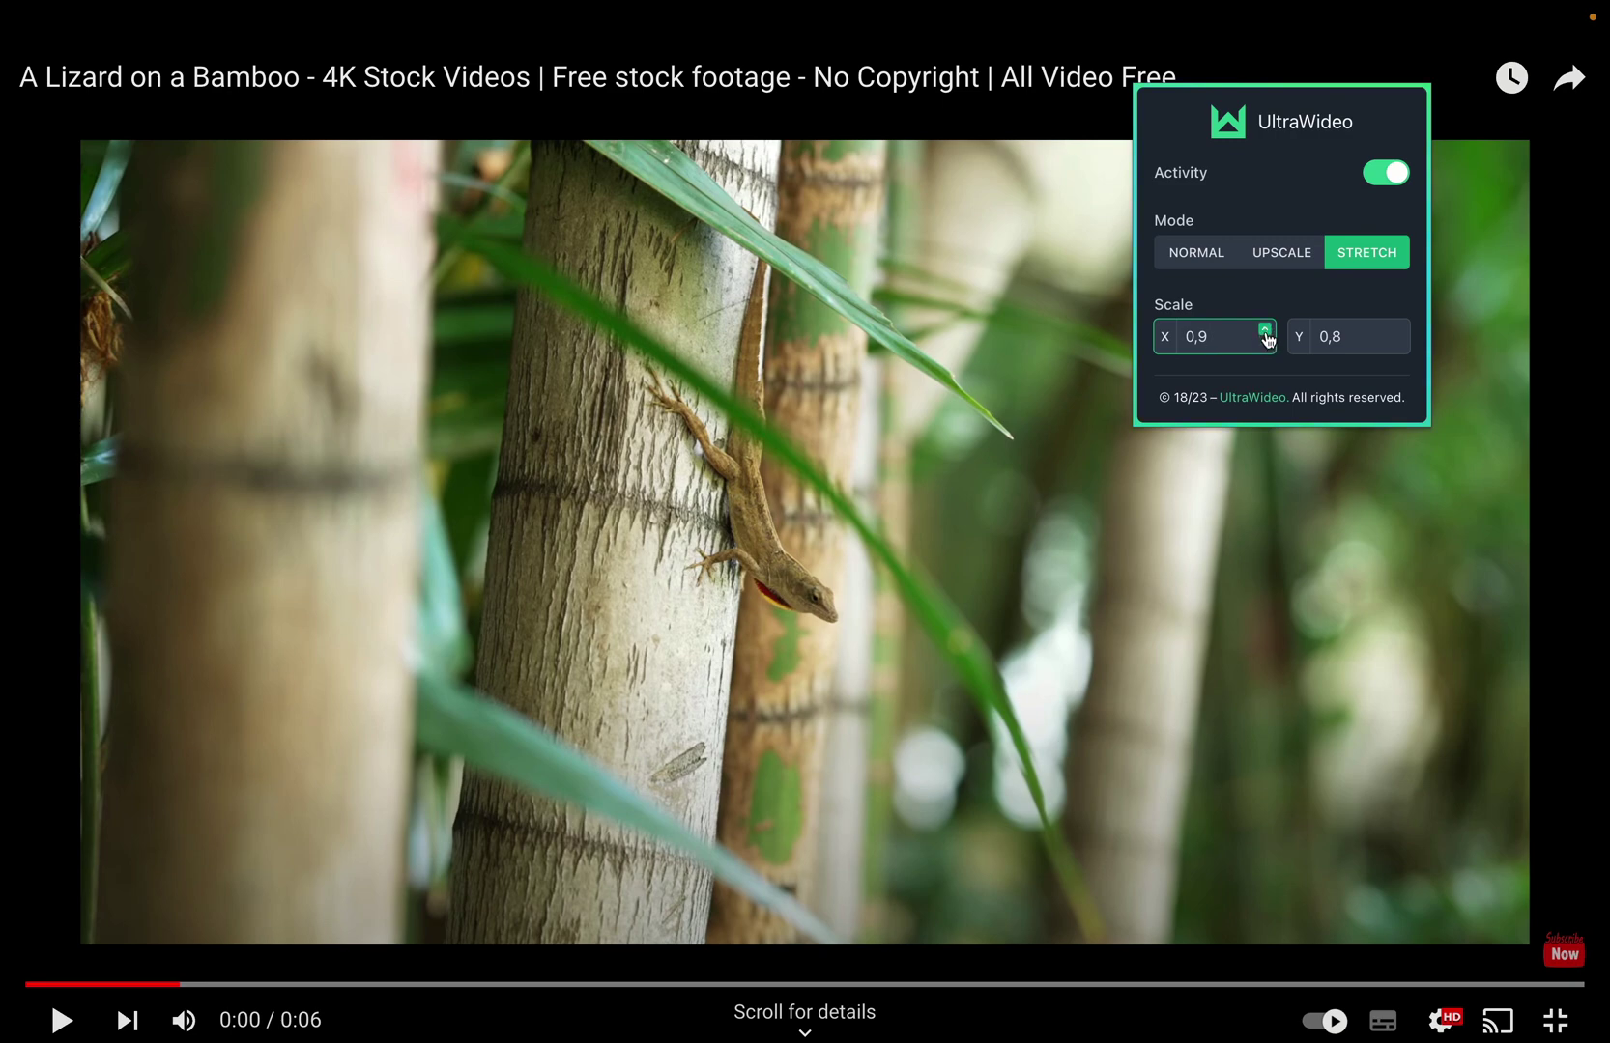
pyautogui.click(1264, 343)
pyautogui.scroll(3, 1268, 352)
# - Switch UltraWideo to upscale mode and raise Scale X and Y back to 1
pyautogui.click(1274, 255)
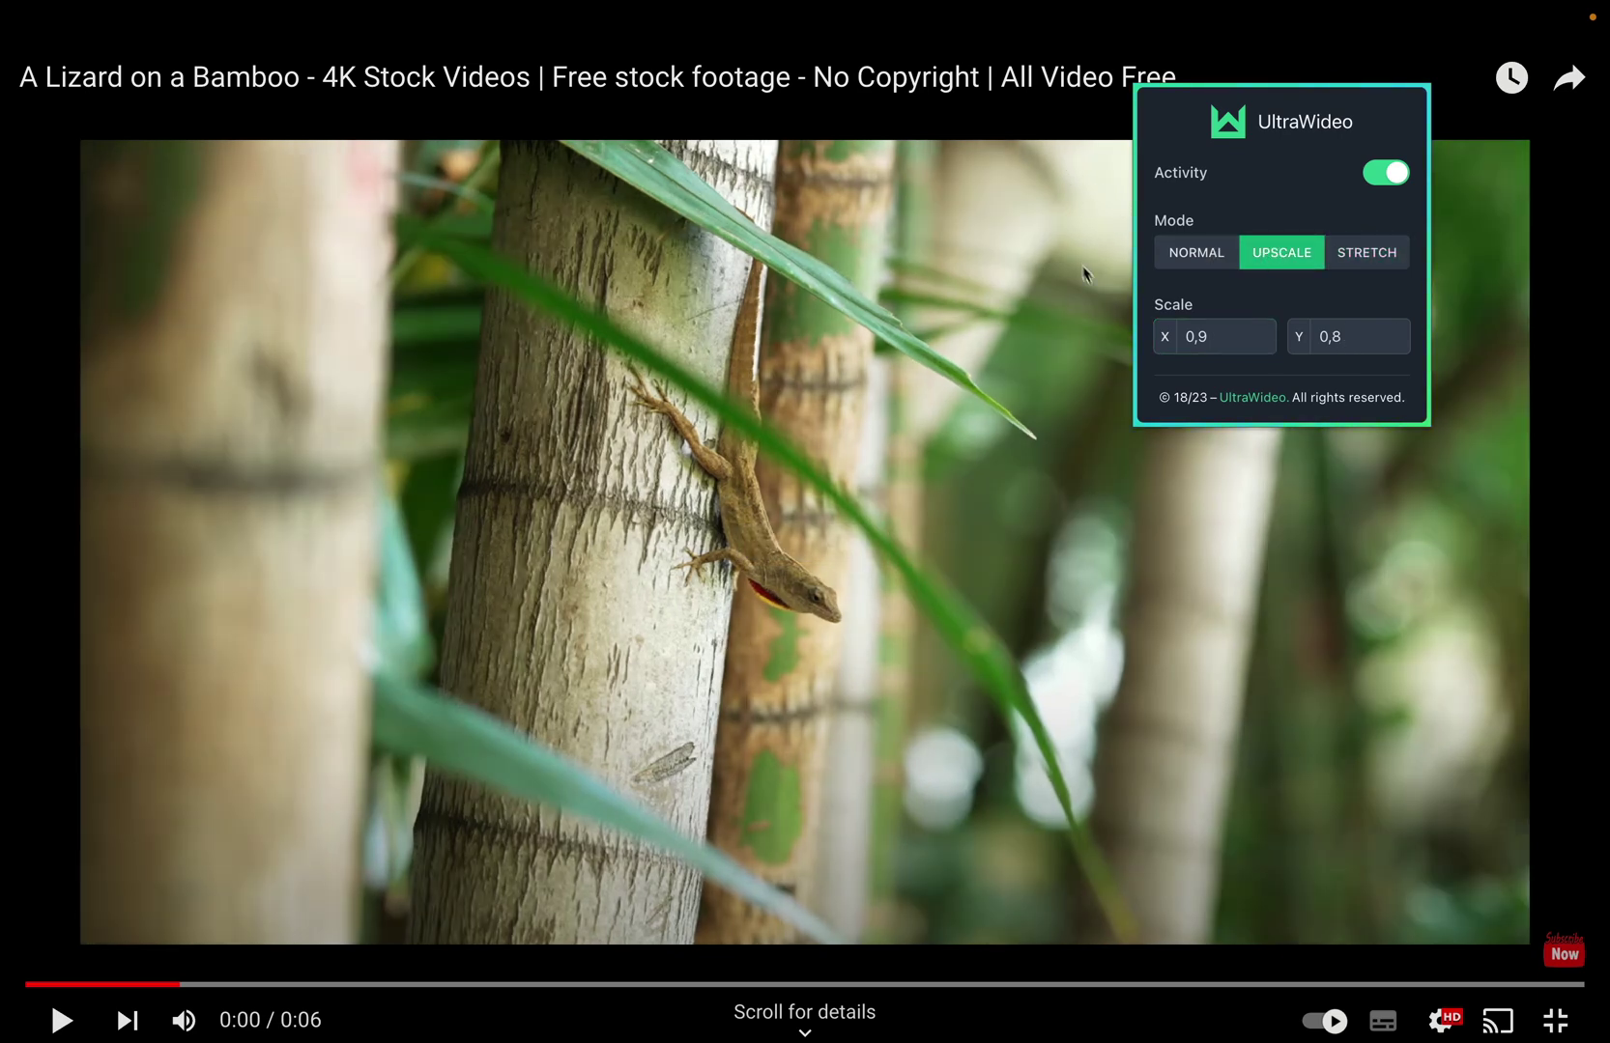
pyautogui.click(1264, 329)
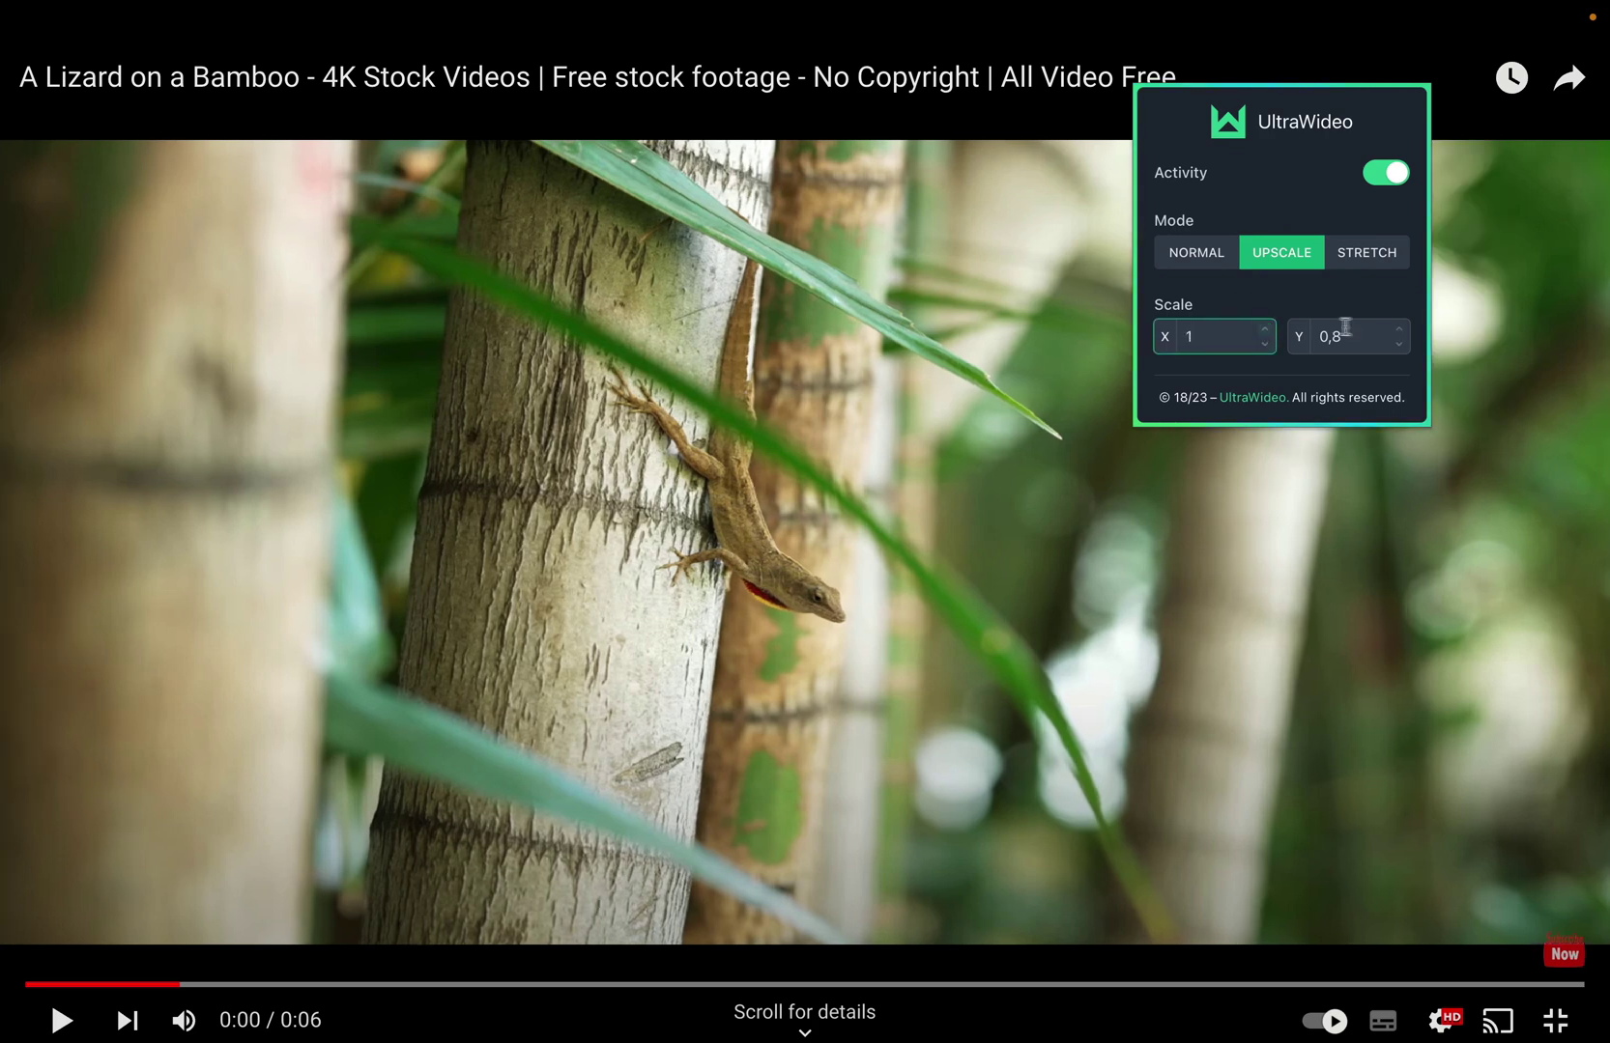
pyautogui.click(1399, 329)
pyautogui.click(1399, 329)
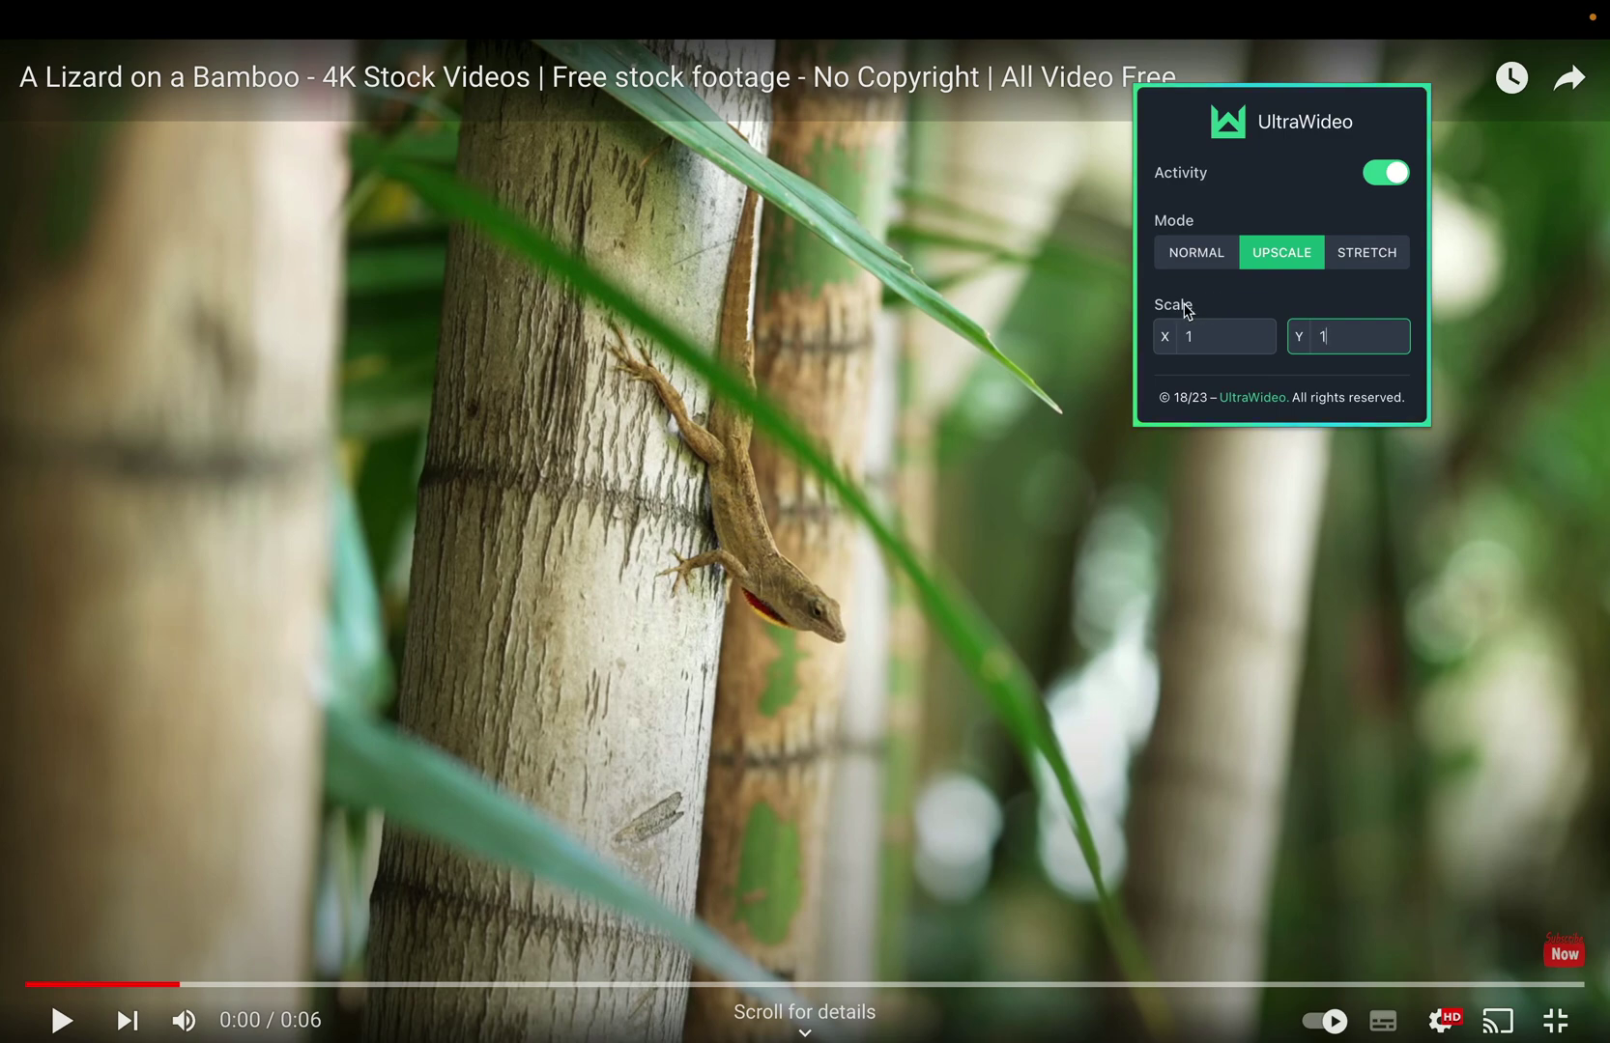
# - Return UltraWideo to normal mode, then click through the X and Y scale fields
pyautogui.click(1198, 259)
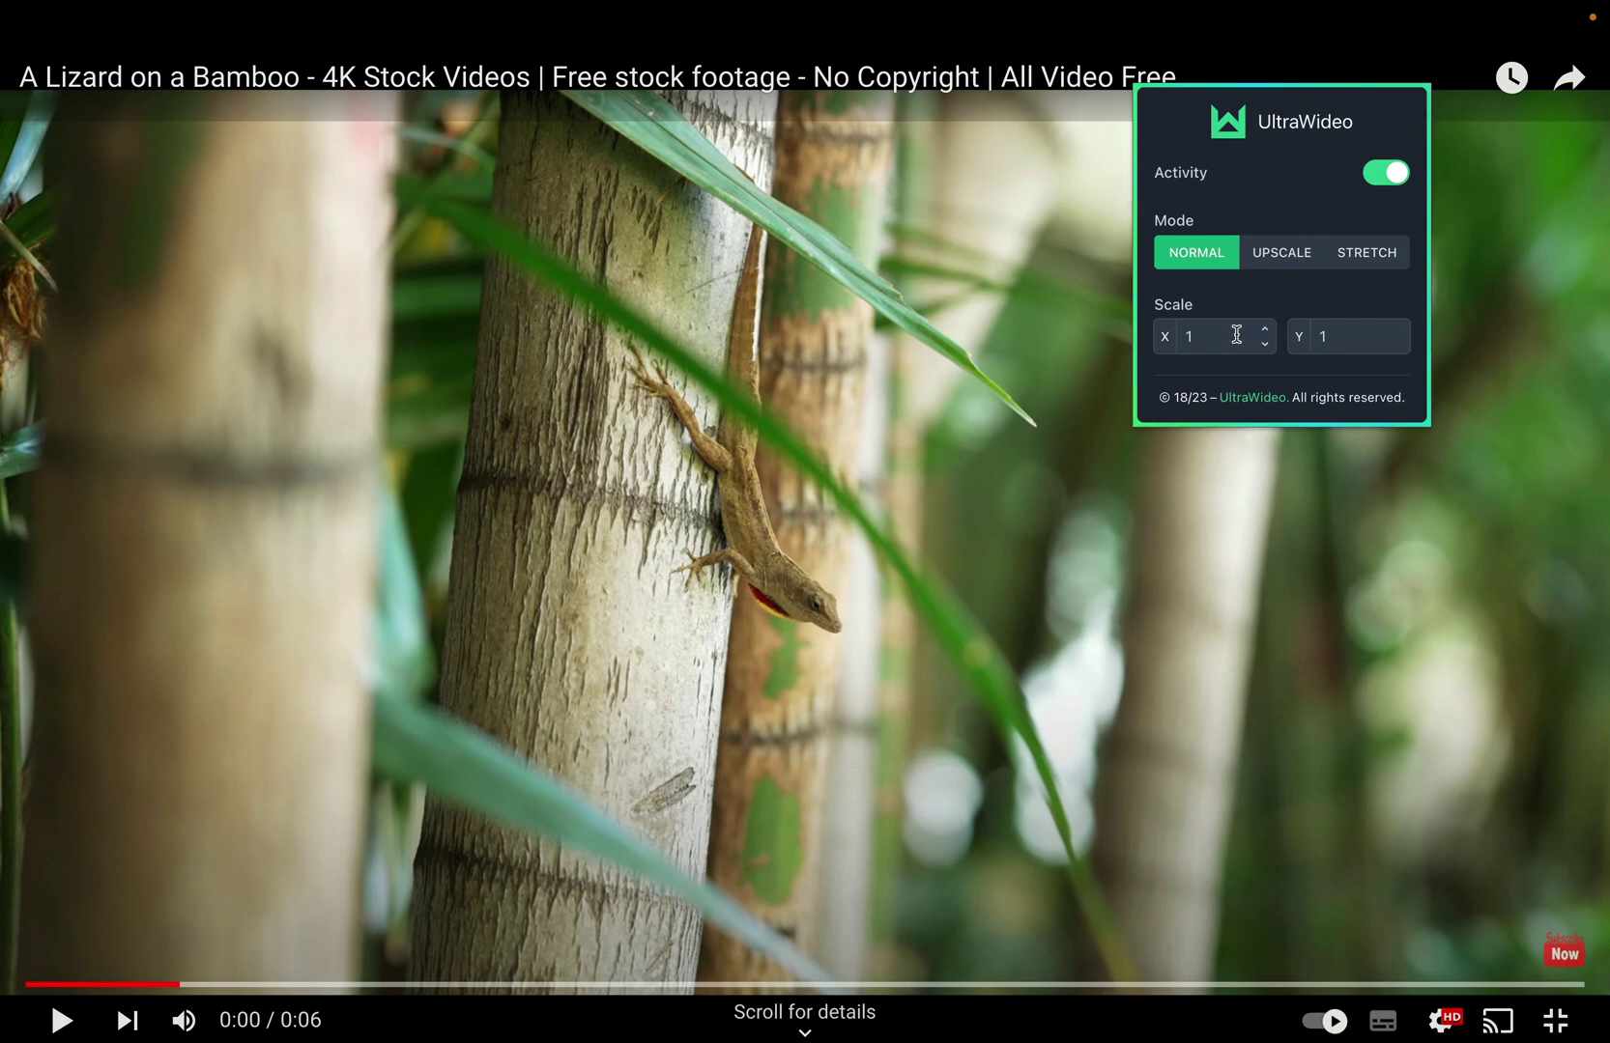
pyautogui.click(1236, 334)
pyautogui.click(1328, 333)
pyautogui.click(1231, 338)
pyautogui.click(1341, 334)
pyautogui.click(1283, 300)
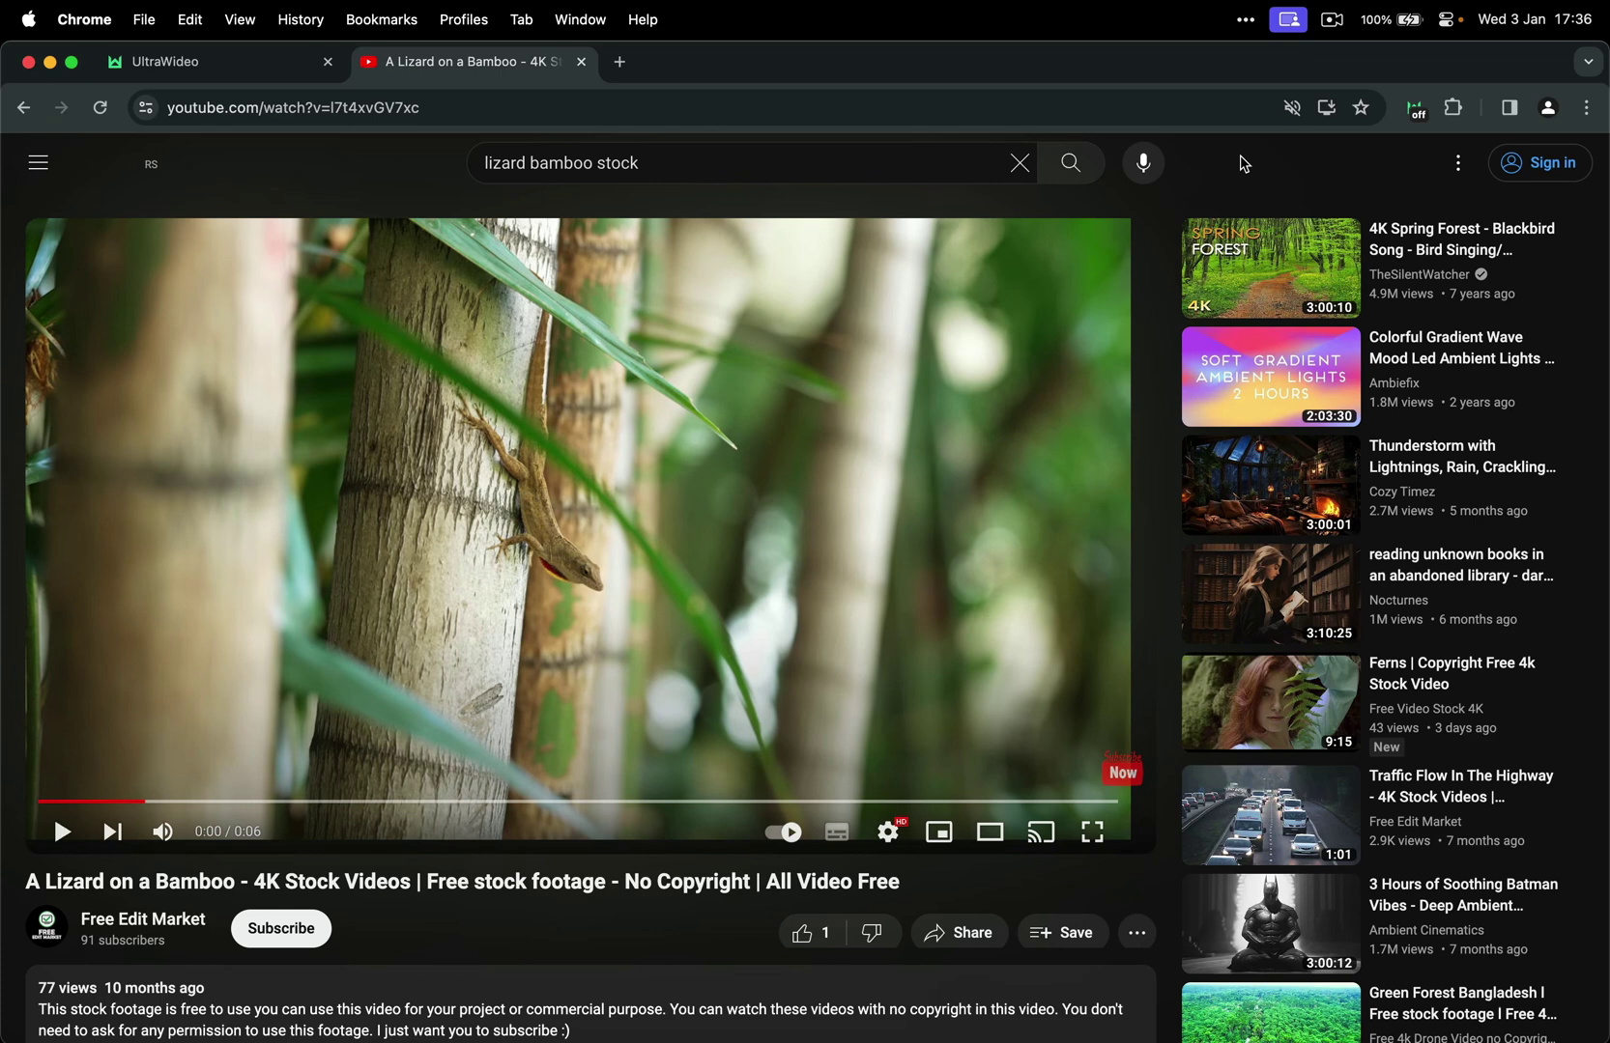
# - Clear the 'lizard bamboo stock' query from YouTube's search box
pyautogui.click(1019, 162)
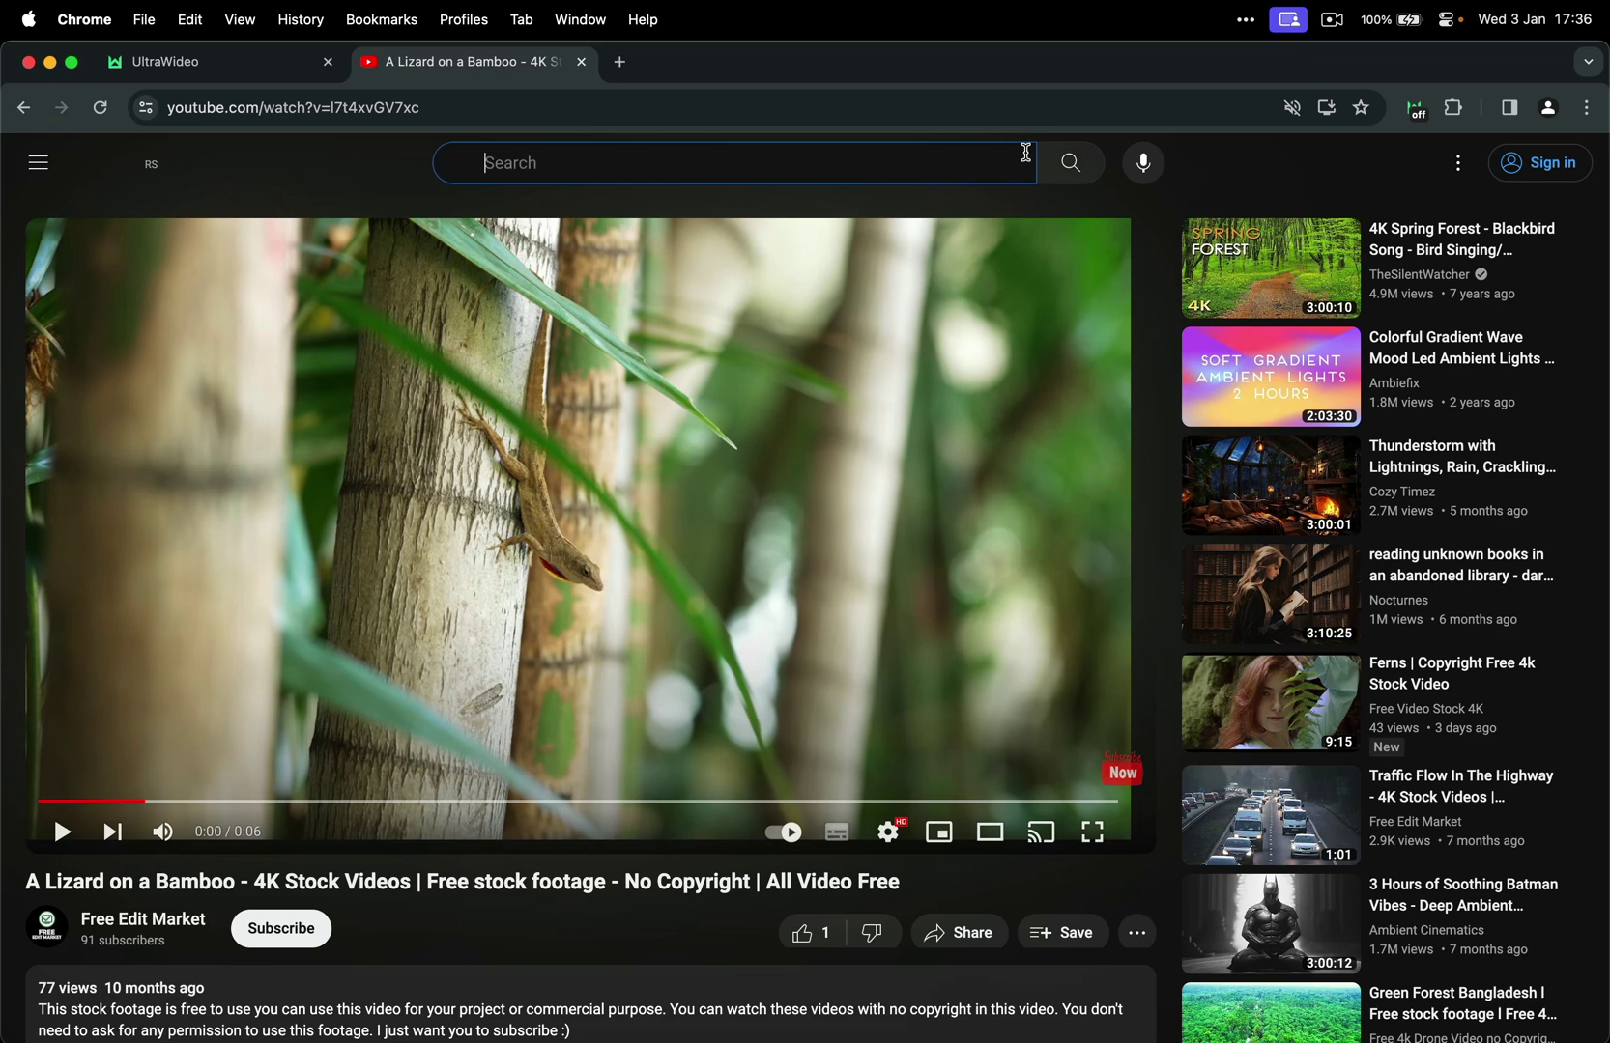